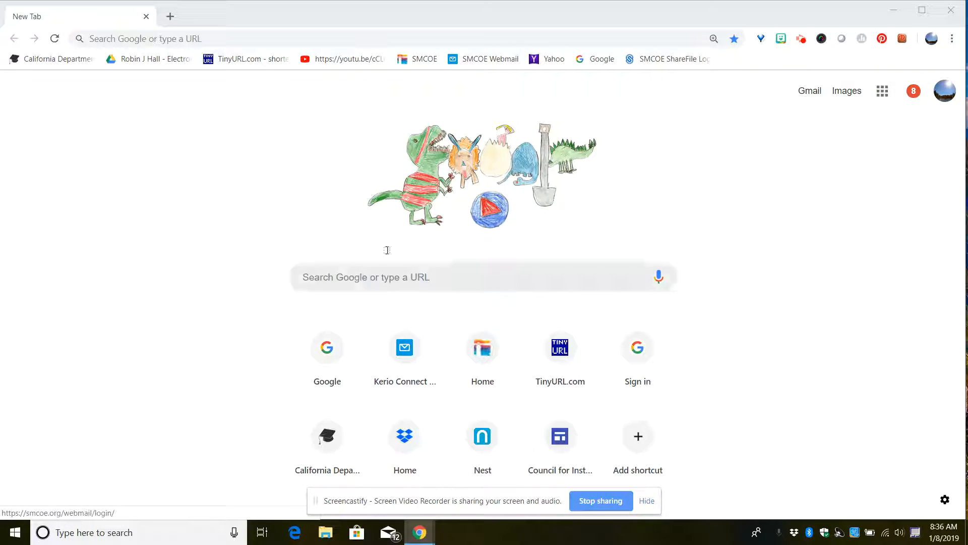
Open the mailchimp.com website
left_click(212, 36)
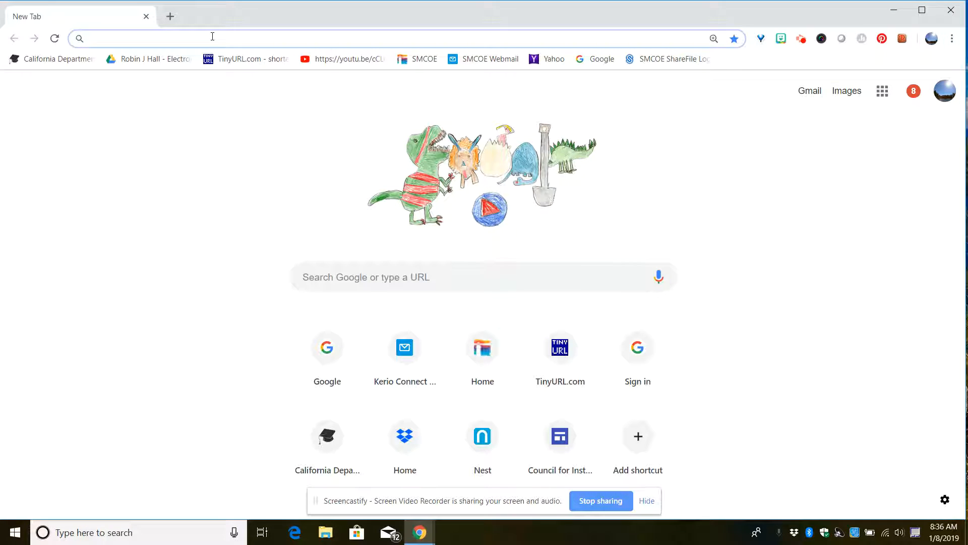
type("mailchimp")
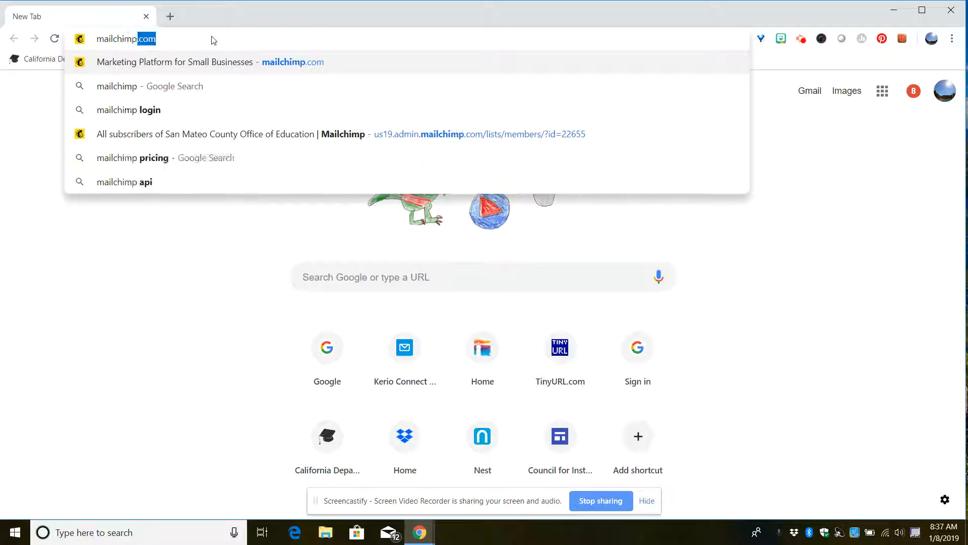
type(".com")
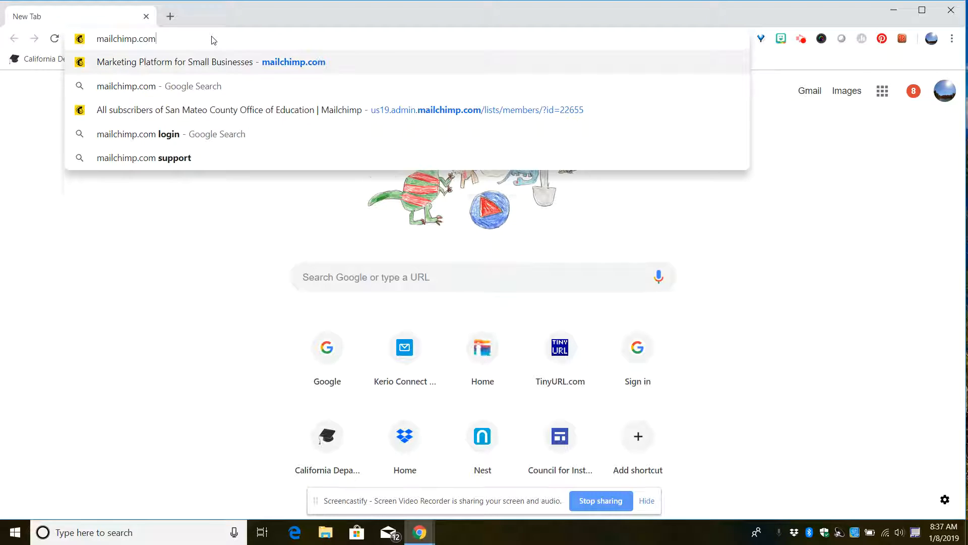
key("Return")
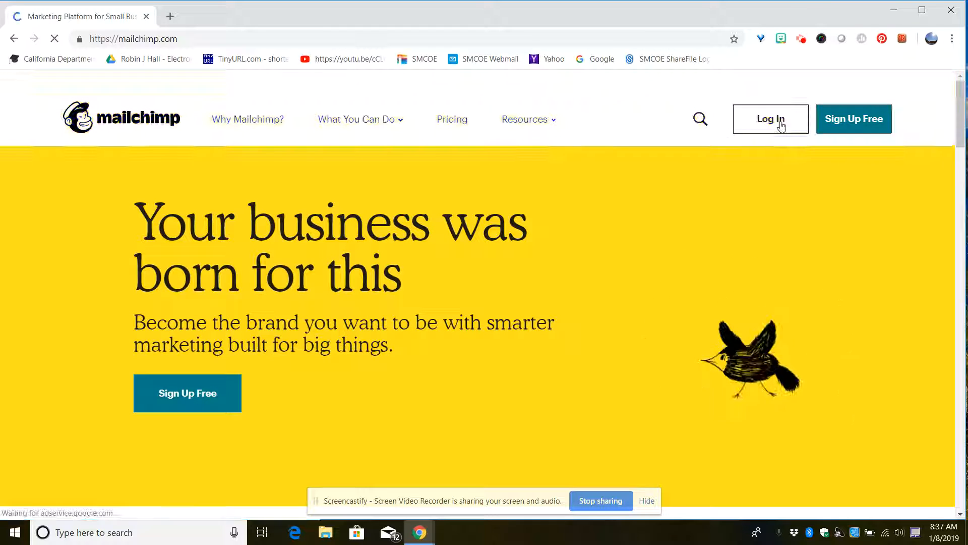
Open the Mailchimp login page, reveal the saved password and log in to the account
left_click(780, 121)
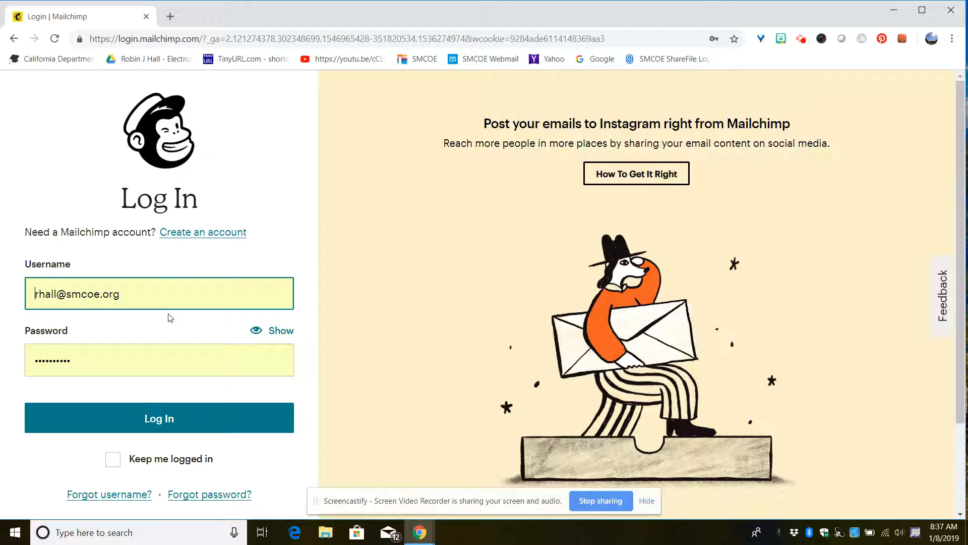
left_click(257, 329)
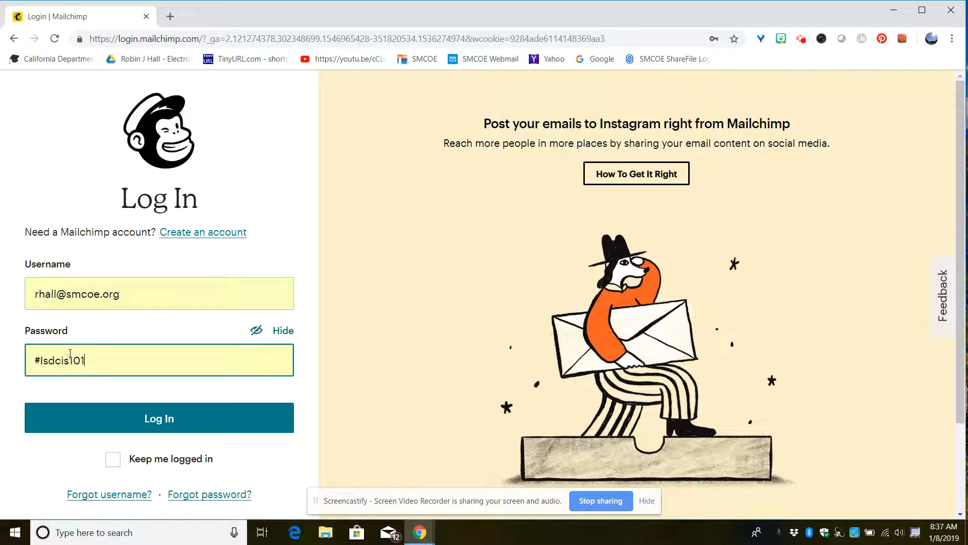
left_click(155, 419)
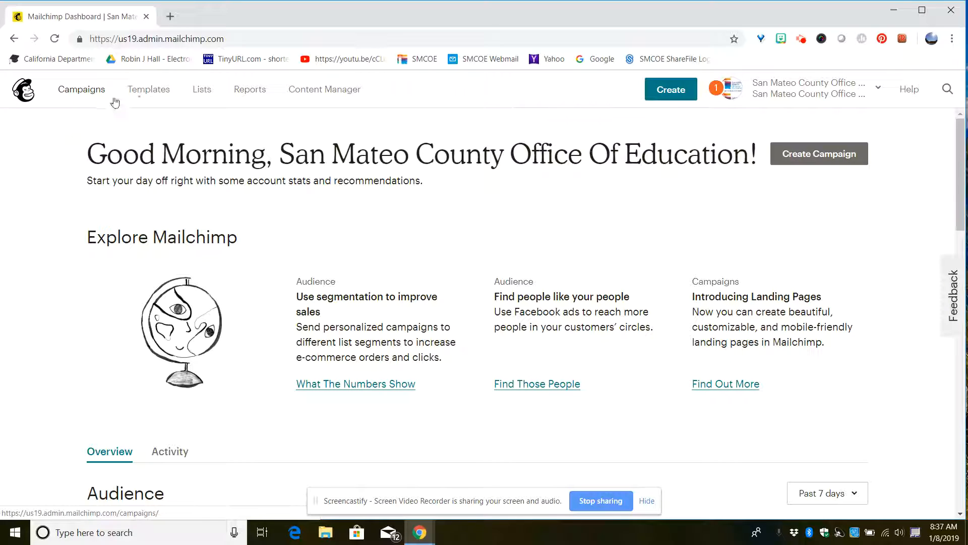
Open the add-subscriber form for the San Mateo County Office of Education list and review its fields, tags and permission options
left_click(204, 91)
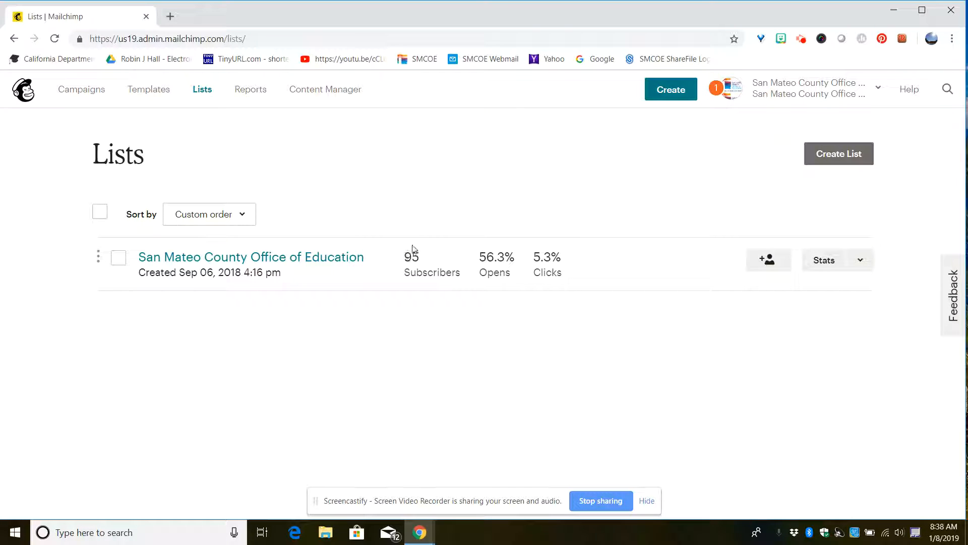
left_click(769, 260)
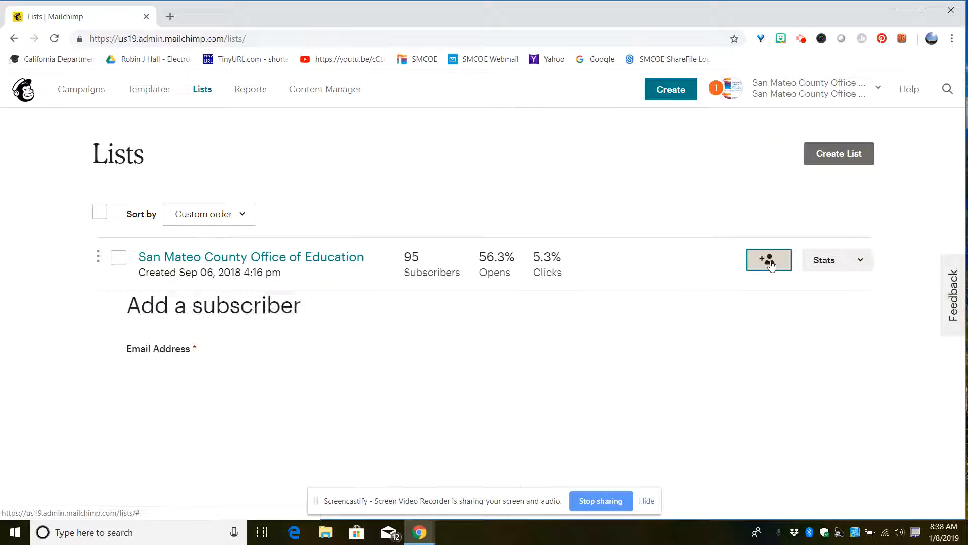
left_click_drag(959, 206, 963, 505)
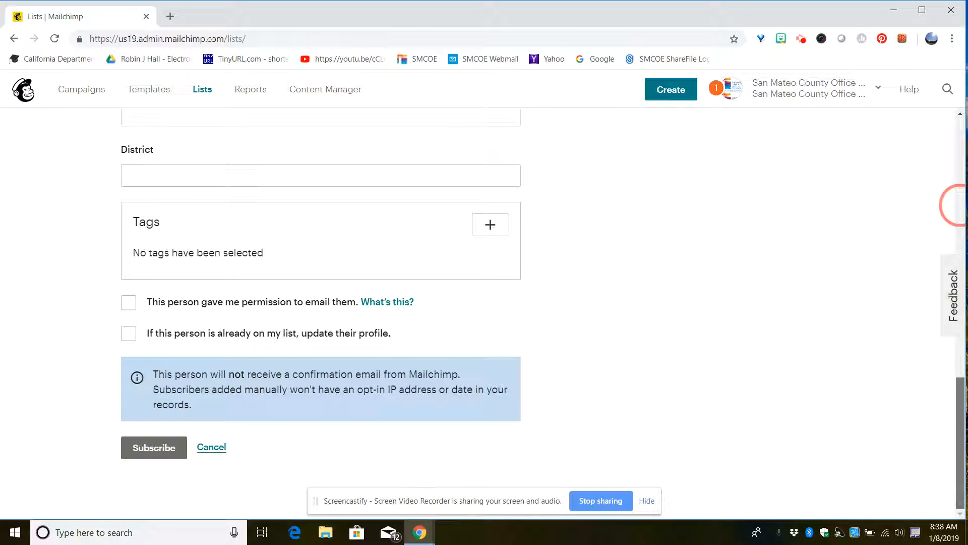
left_click(960, 206)
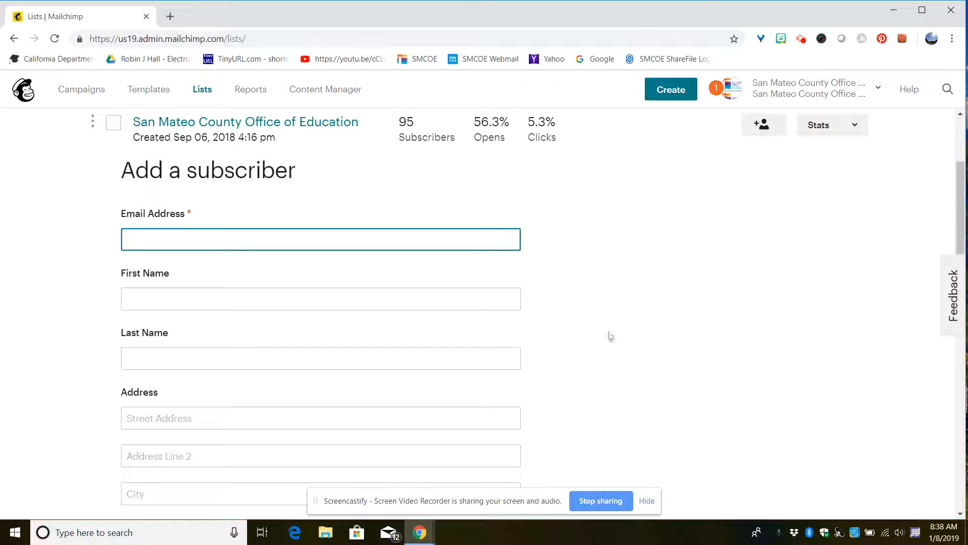
scroll(197, 311, "down", 2)
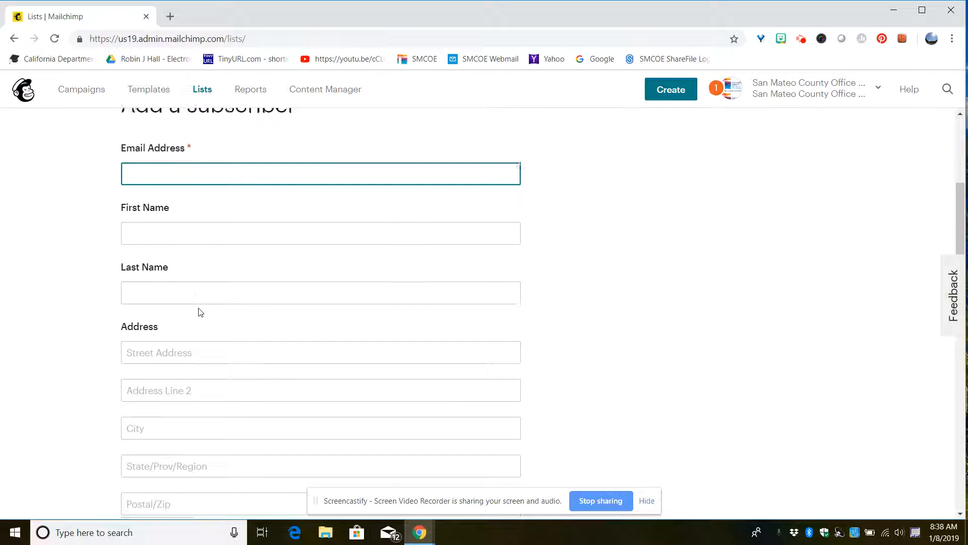
scroll(201, 303, "down", 6)
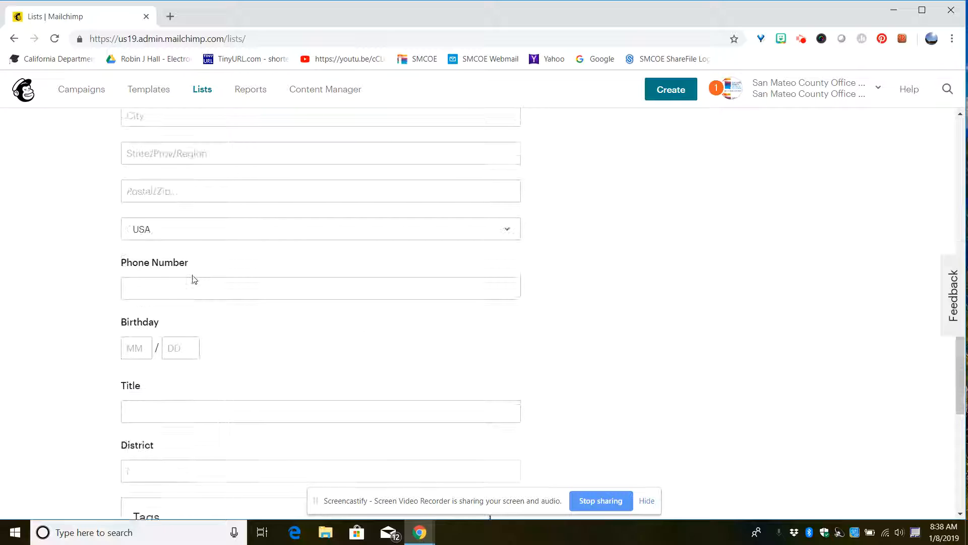
scroll(195, 281, "down", 3)
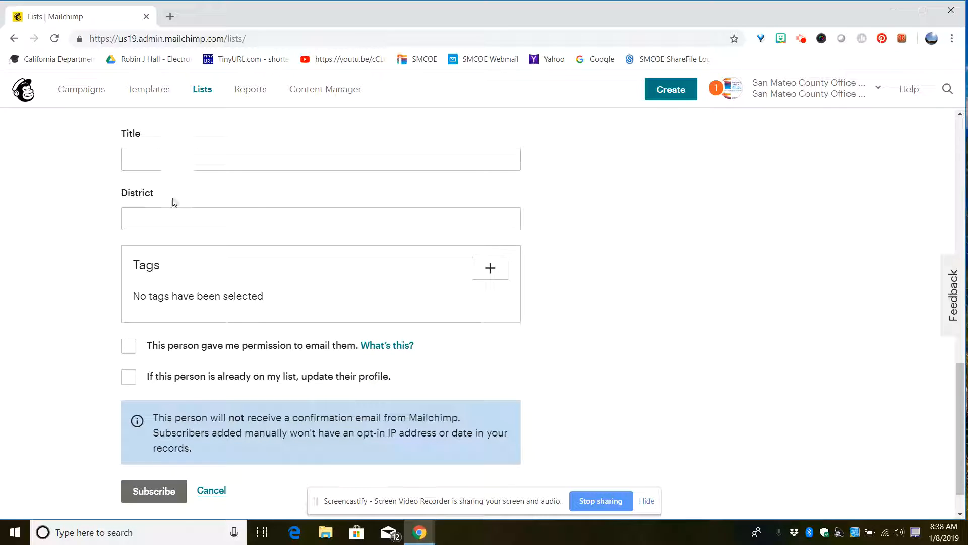
scroll(181, 229, "down", 1)
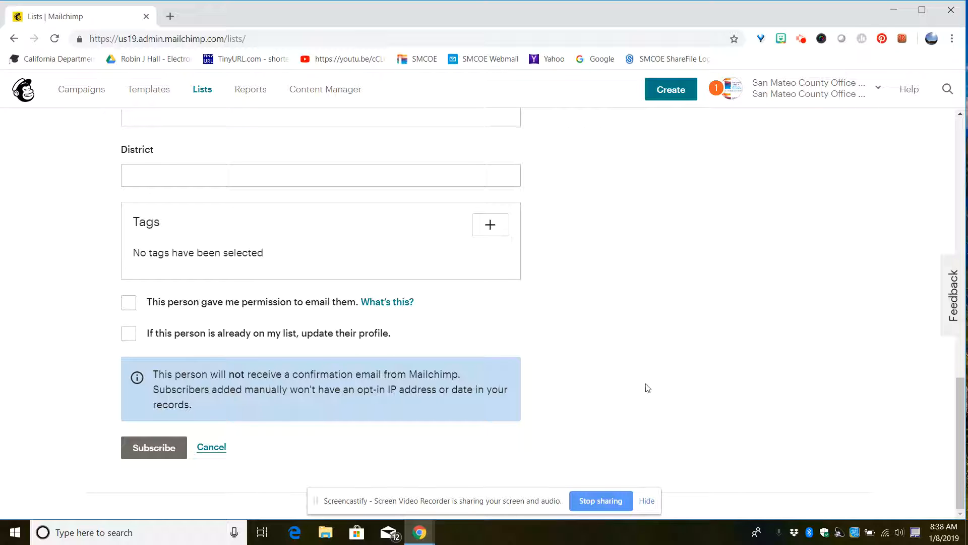
scroll(713, 363, "up", 10)
scroll(715, 361, "up", 6)
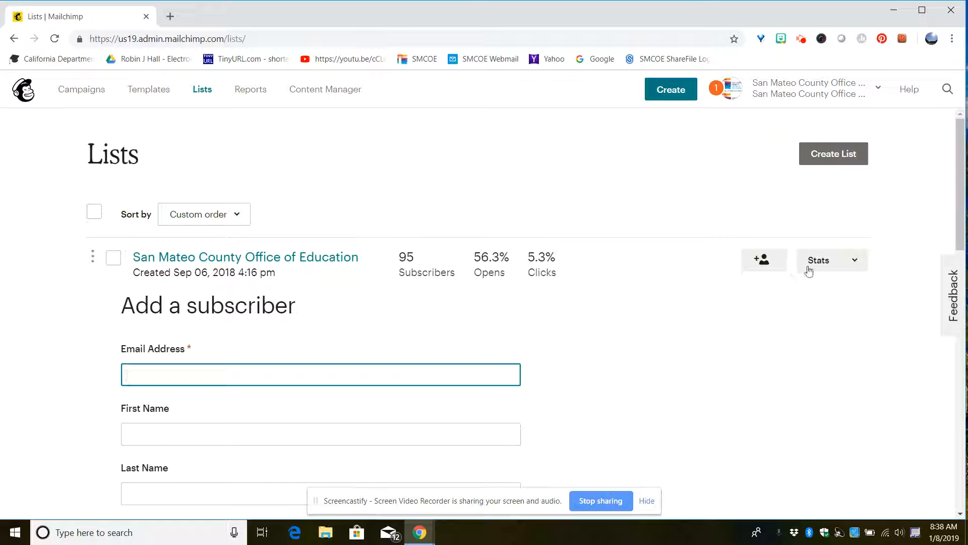
Show the additional management actions for the San Mateo County Office of Education list and look over the subscriber form again
left_click(856, 262)
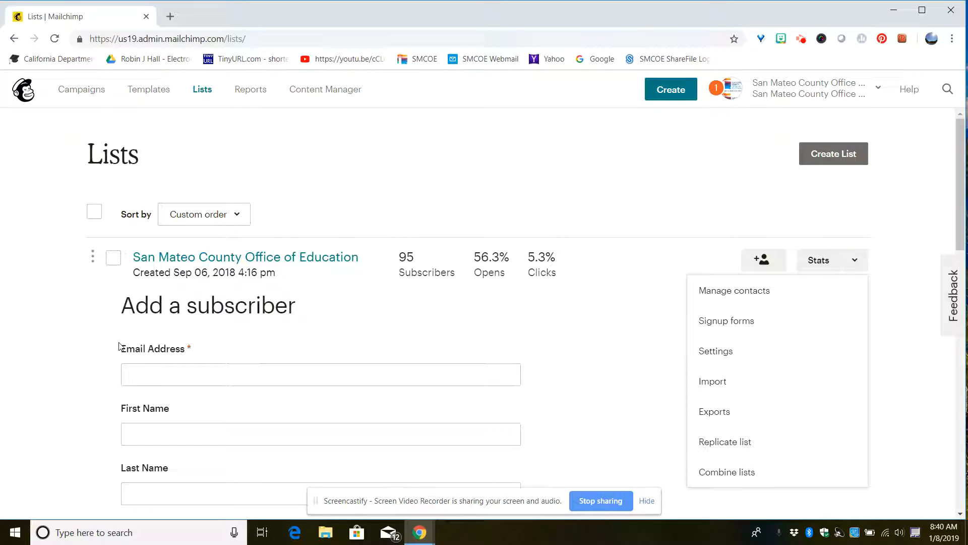
scroll(301, 319, "down", 5)
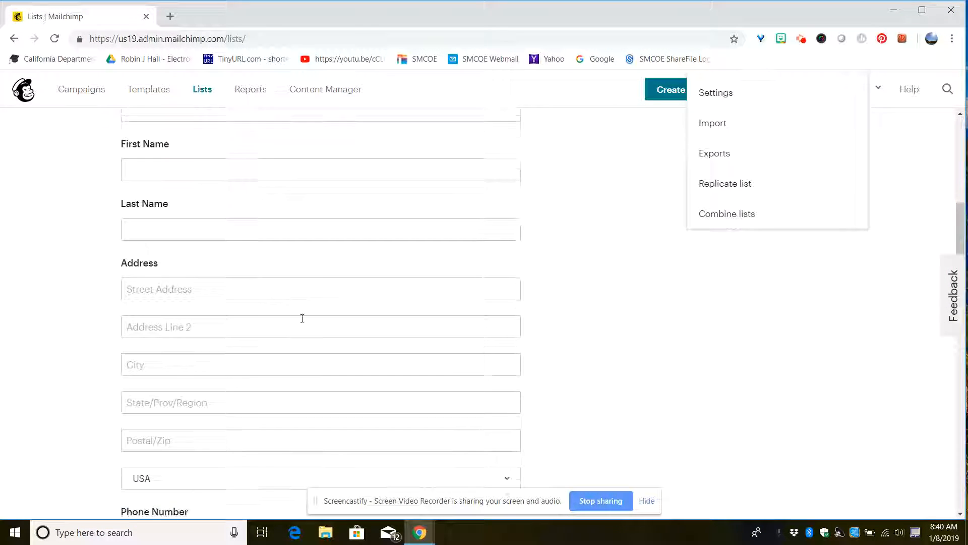
scroll(302, 322, "down", 8)
scroll(305, 318, "up", 9)
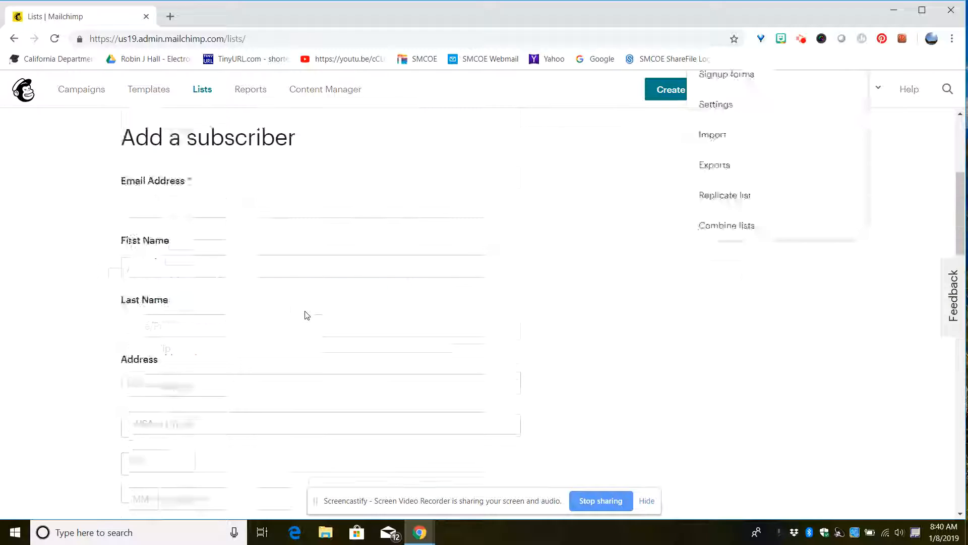
scroll(307, 315, "up", 3)
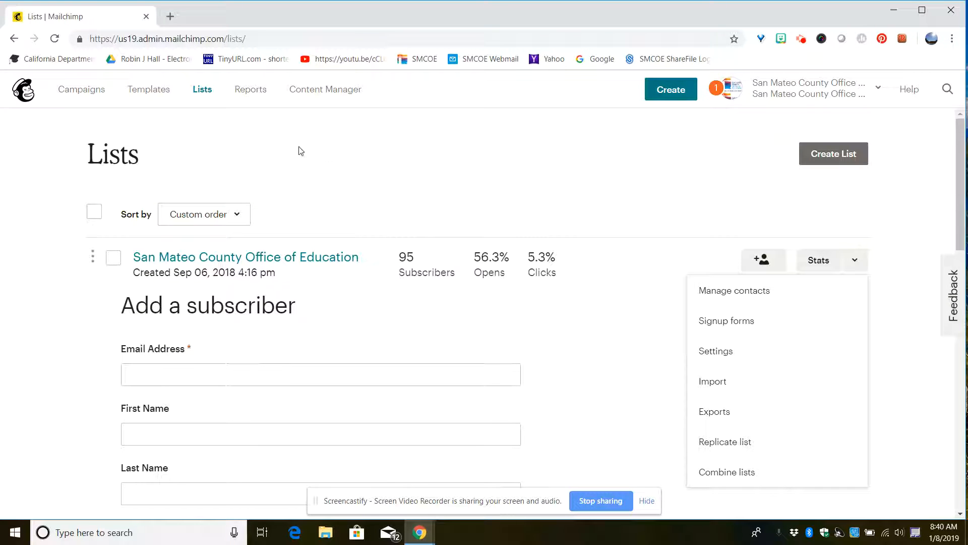
Go to the campaigns overview, view the actions available for the January 11, 2019 CII Reminder campaign and open that campaign
left_click(85, 95)
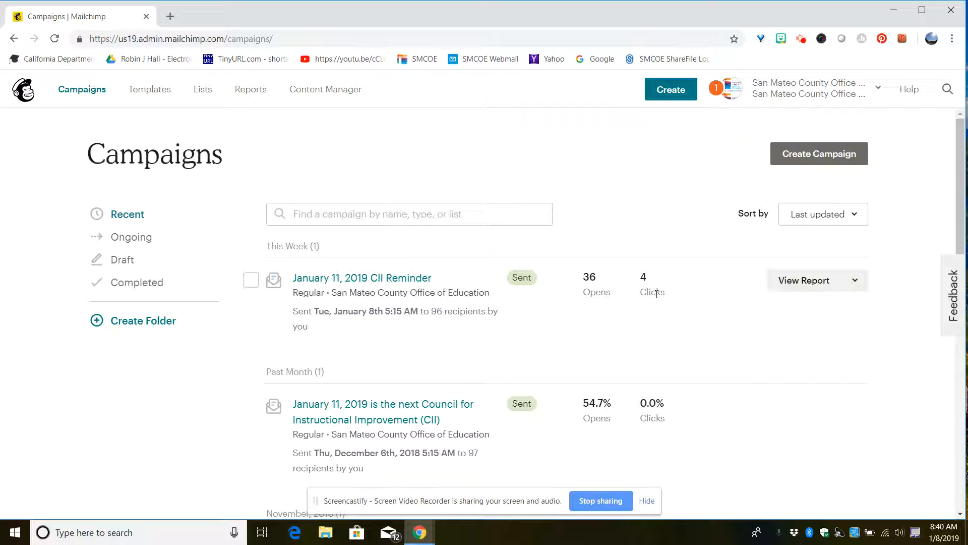
left_click(855, 284)
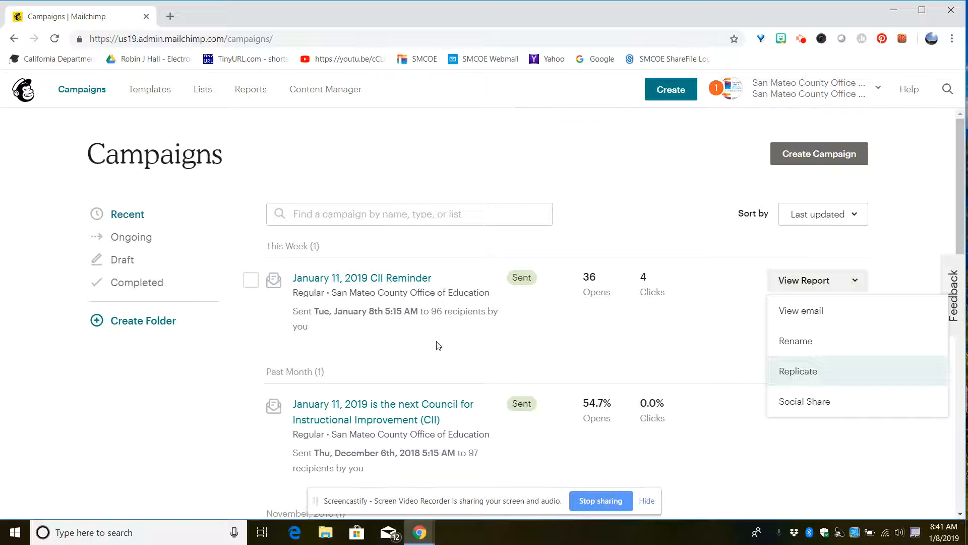
left_click(390, 284)
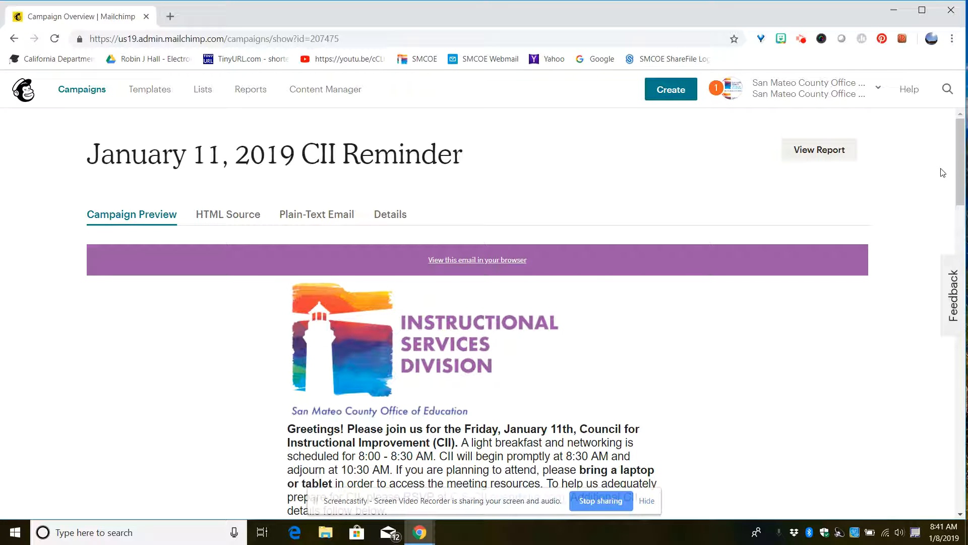
Examine the campaign preview of the CII reminder email, from the logo and greeting text down to the agenda table
mouse_move(961, 169)
left_mouse_down()
mouse_move(965, 186)
mouse_move(965, 177)
left_mouse_up()
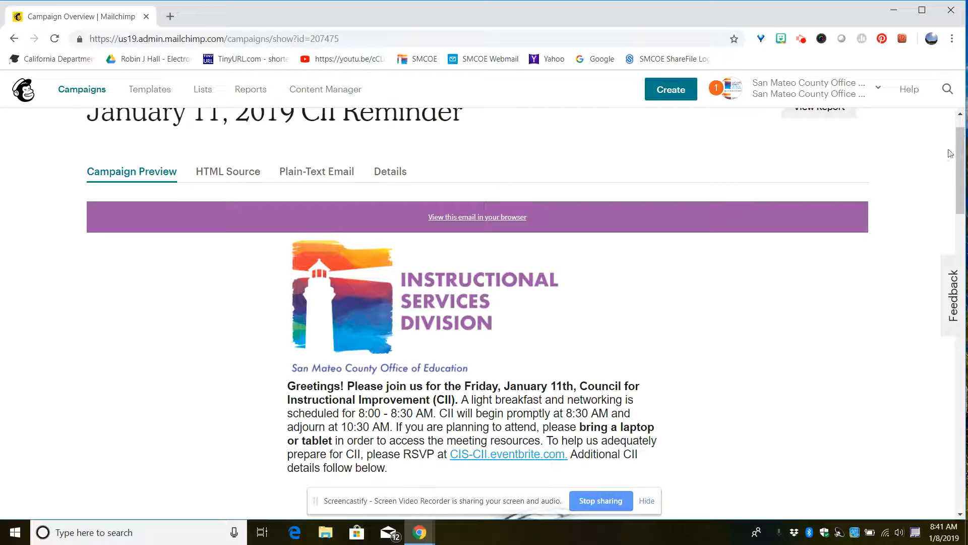
left_click_drag(961, 152, 963, 182)
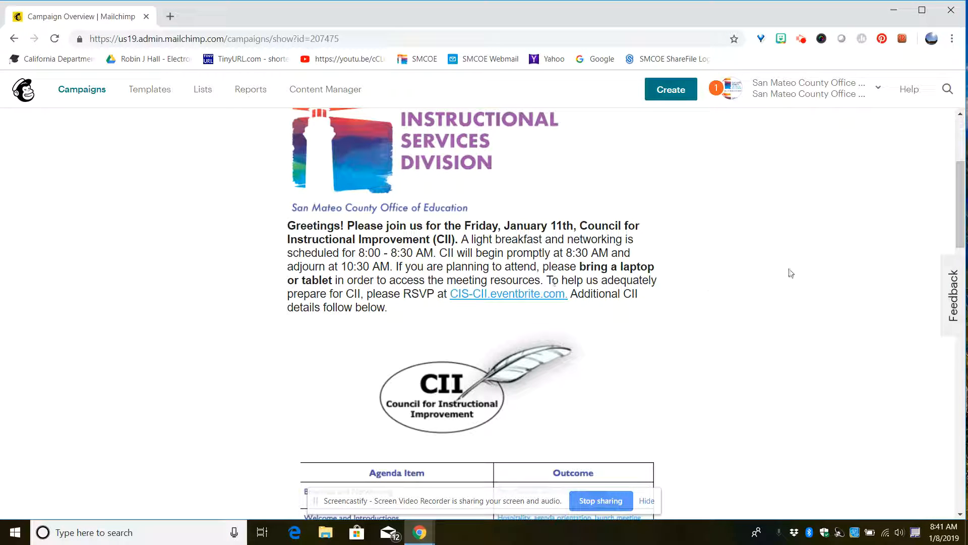
left_click_drag(961, 227, 961, 220)
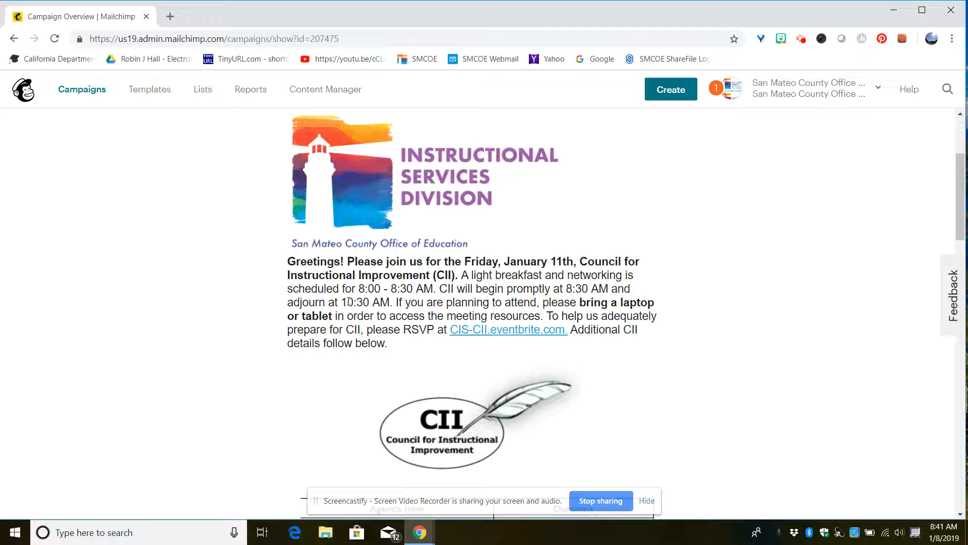
scroll(561, 280, "down", 5)
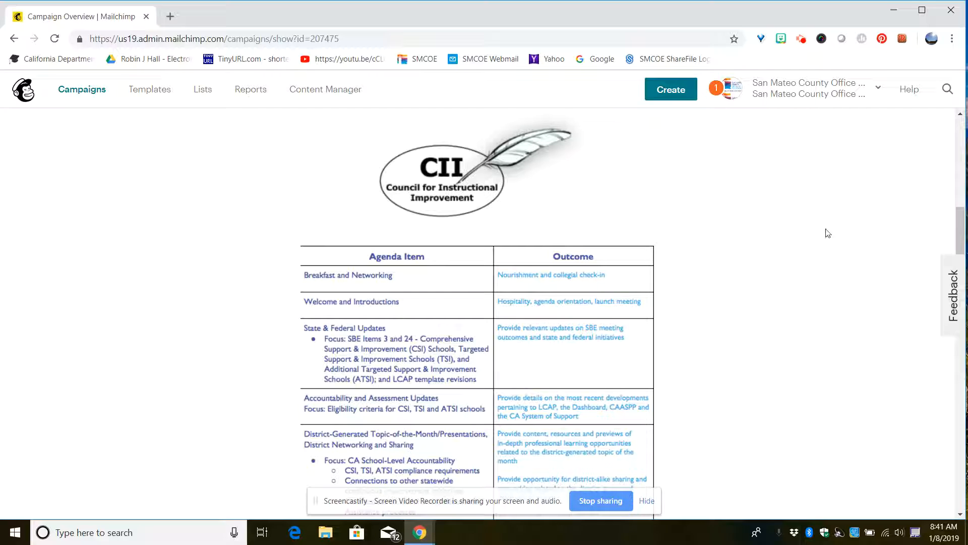
scroll(963, 239, "up", 3)
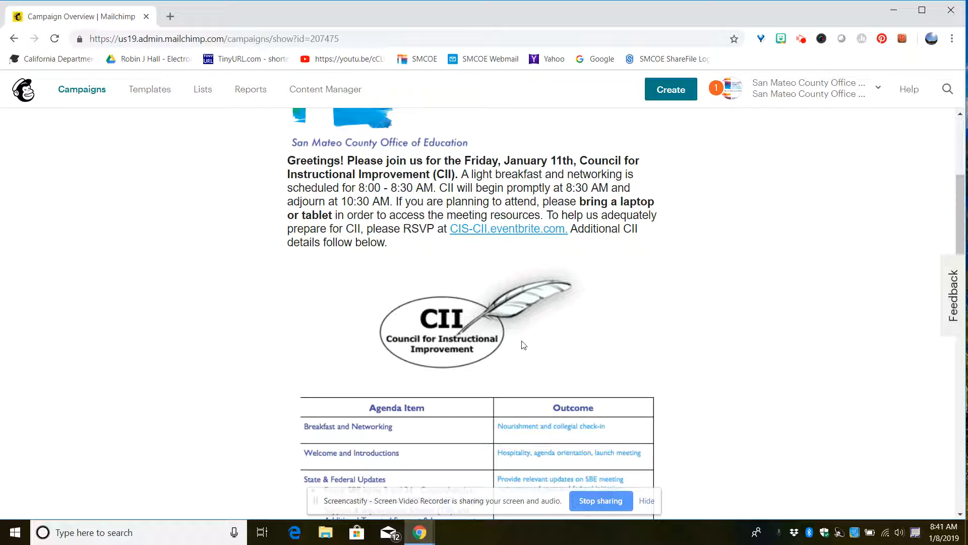
left_click_drag(959, 207, 962, 266)
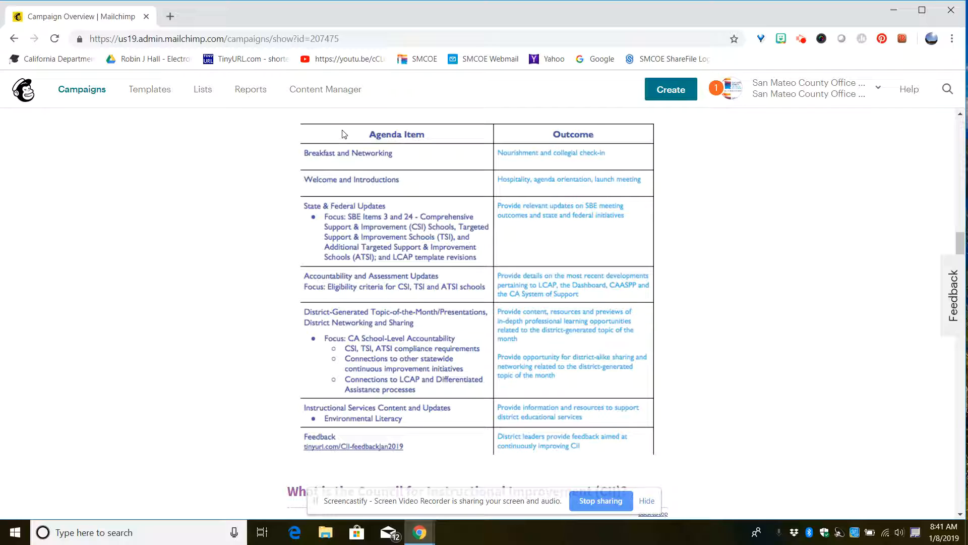
Switch to the work Google account in a new browser tab and open its Google Drive
left_click(170, 19)
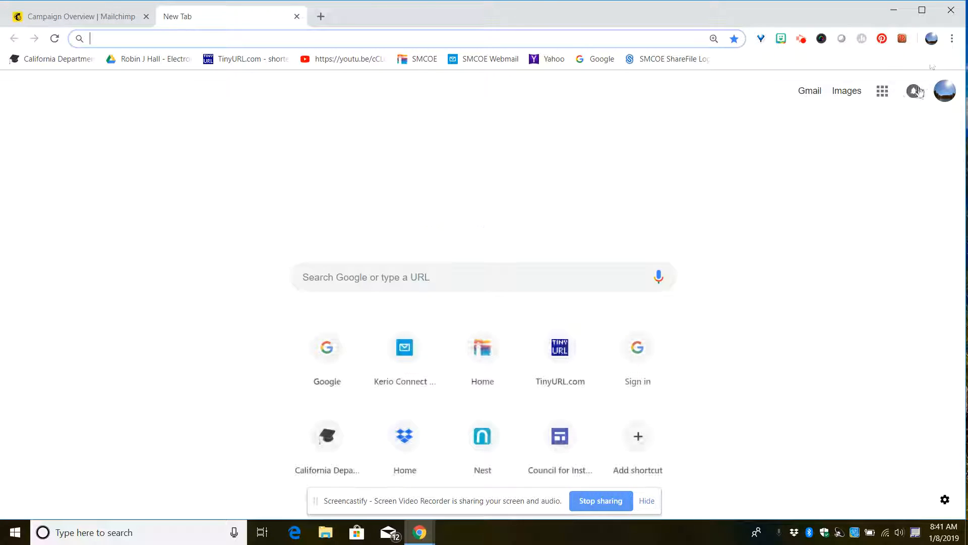
left_click(932, 94)
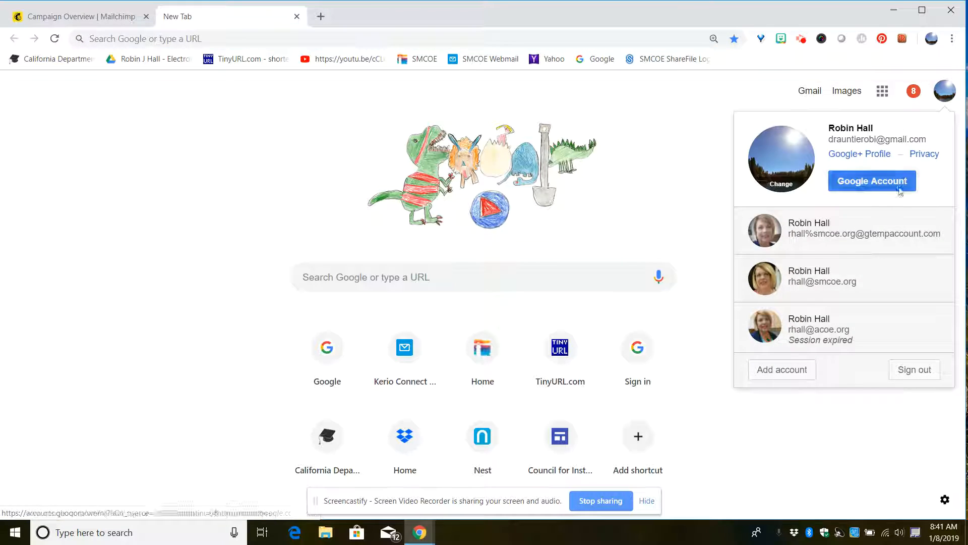
left_click(828, 281)
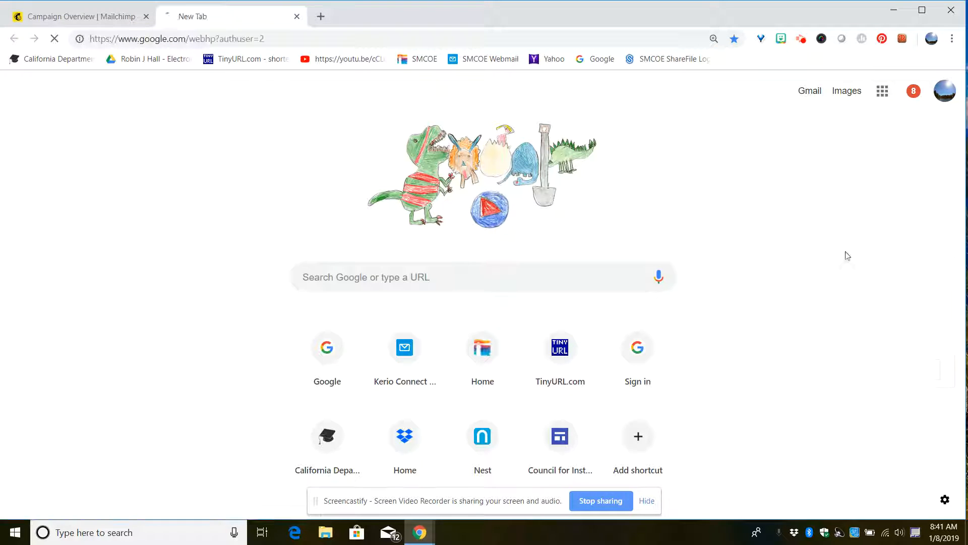
left_click(870, 94)
left_click(832, 162)
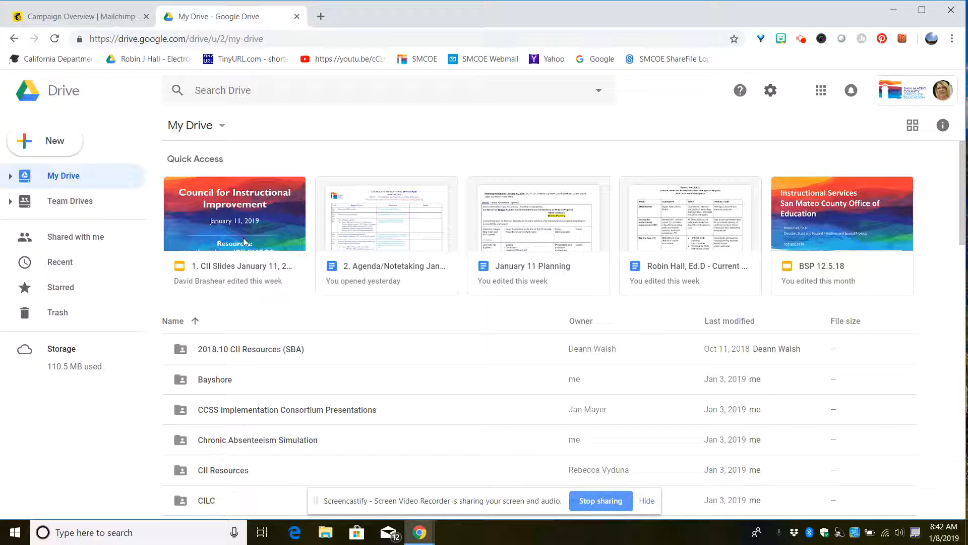
Open the document "2. Agenda/Notetaking January 11, 2019" and bring its agenda table into view
left_click(377, 227)
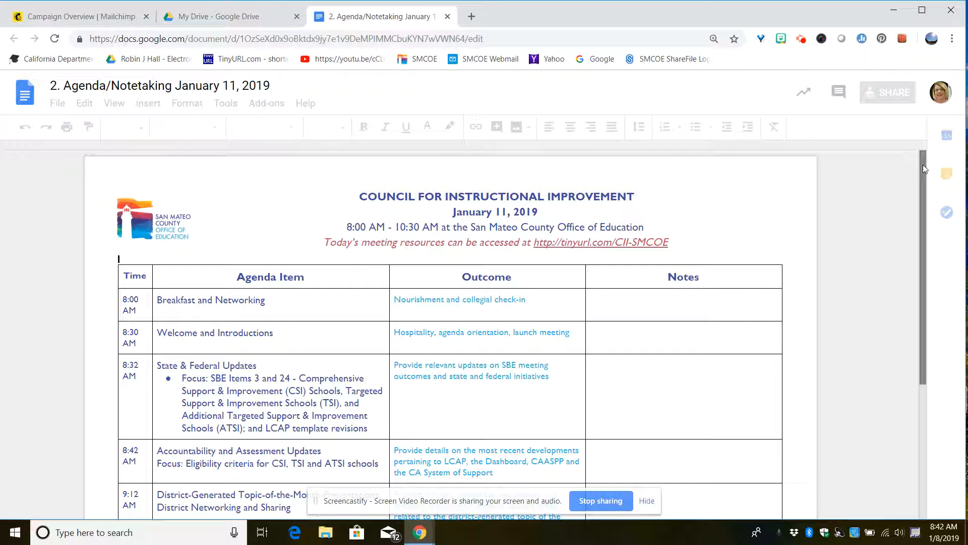
left_click_drag(923, 168, 921, 249)
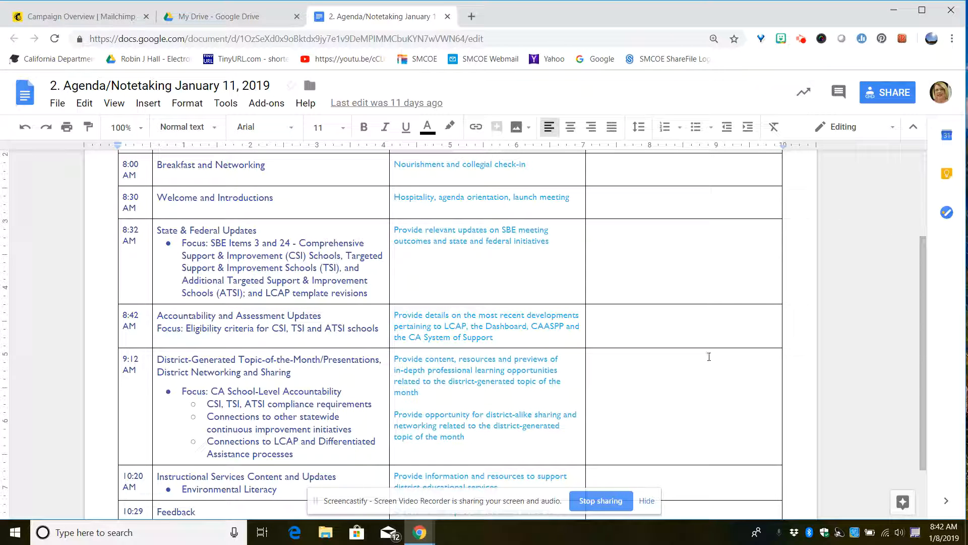
Examine the agenda document's items and outcomes from the header to the Adjourn row, and compare them with the agenda image in the Mailchimp campaign
scroll(709, 356, "up", 3)
scroll(715, 349, "down", 1)
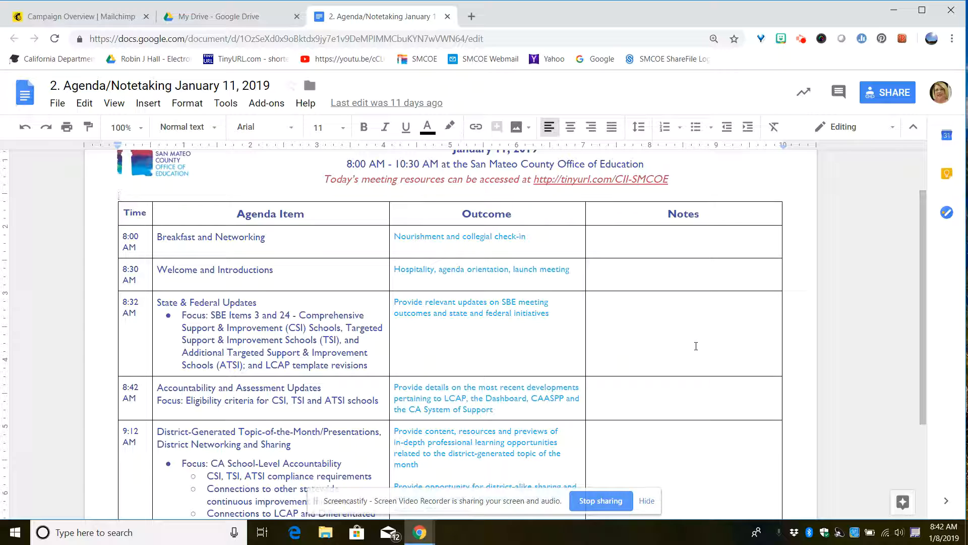
scroll(216, 253, "down", 3)
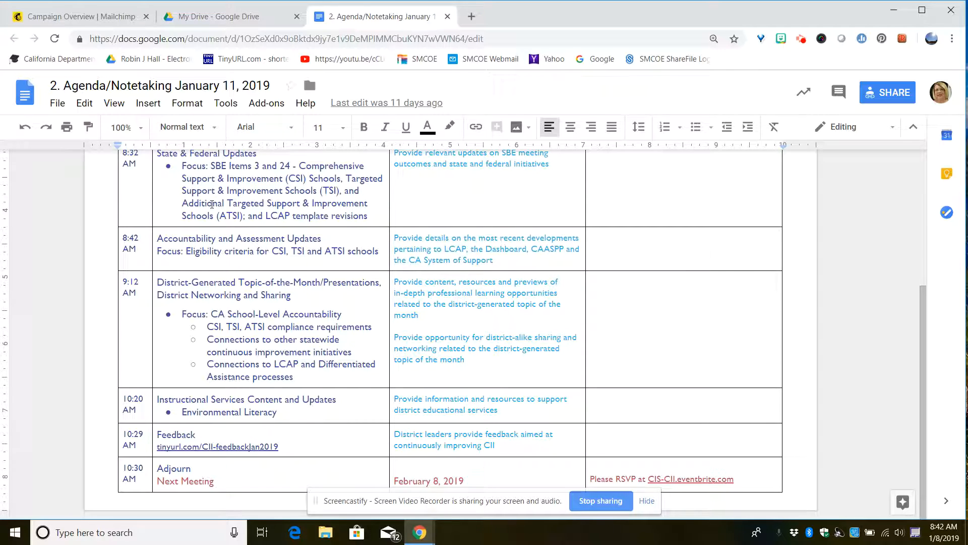
scroll(212, 204, "up", 1)
scroll(198, 191, "up", 1)
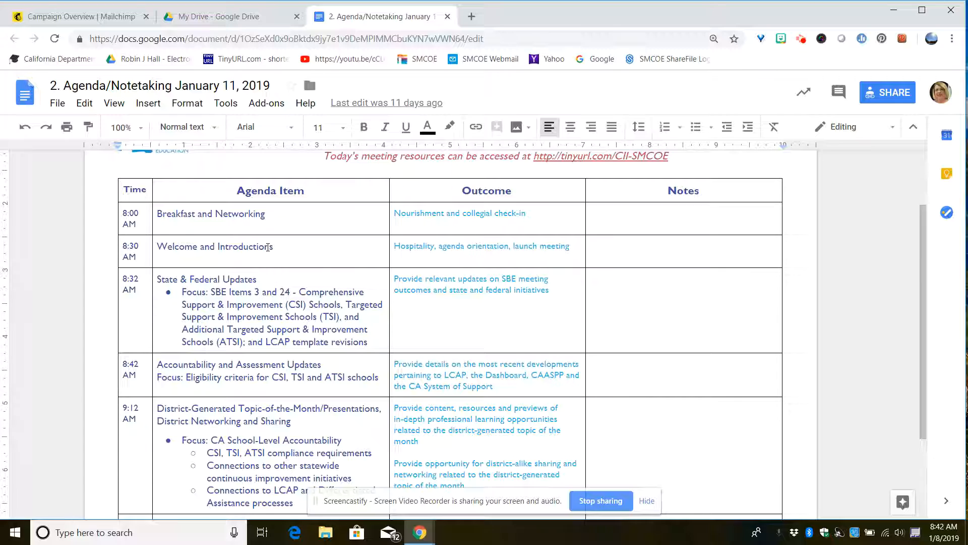
scroll(217, 211, "down", 2)
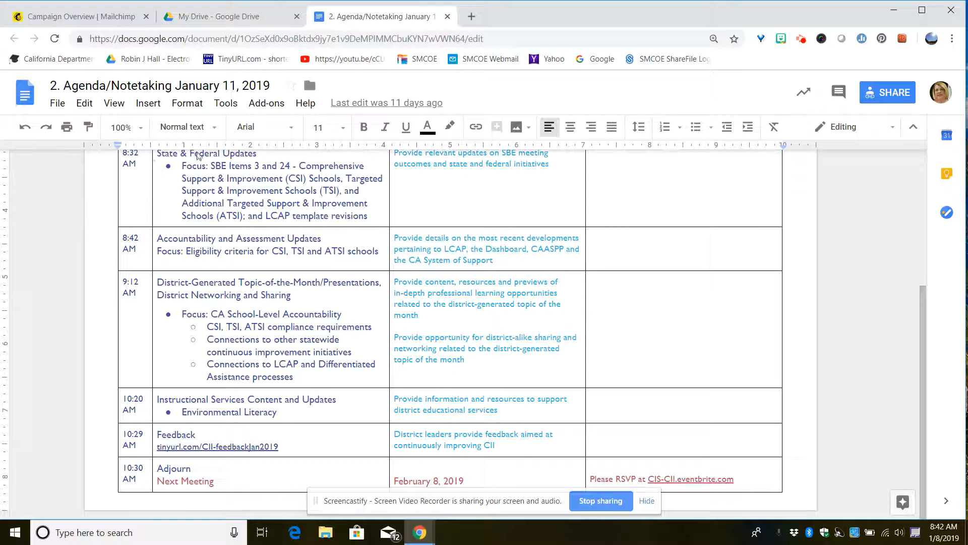
left_click(183, 165)
scroll(250, 184, "up", 2)
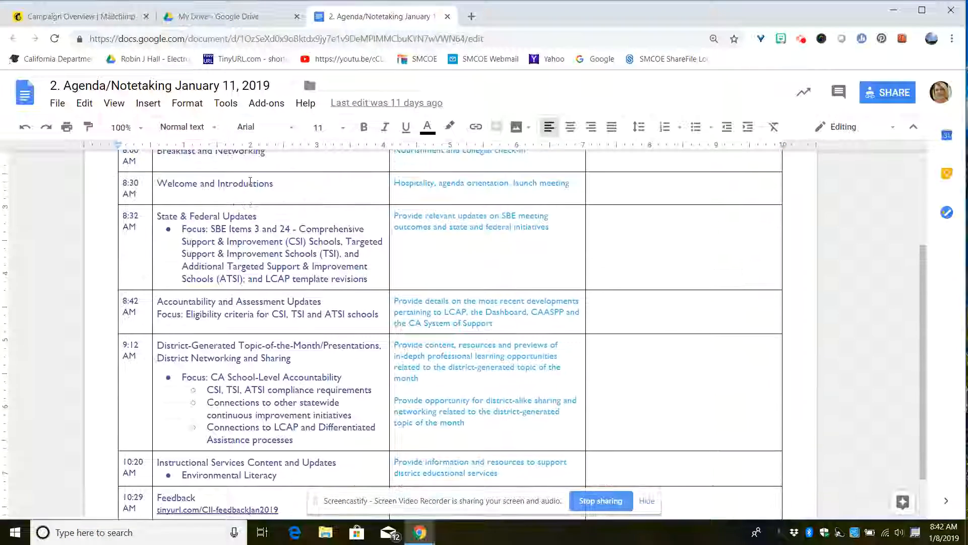
scroll(251, 190, "down", 2)
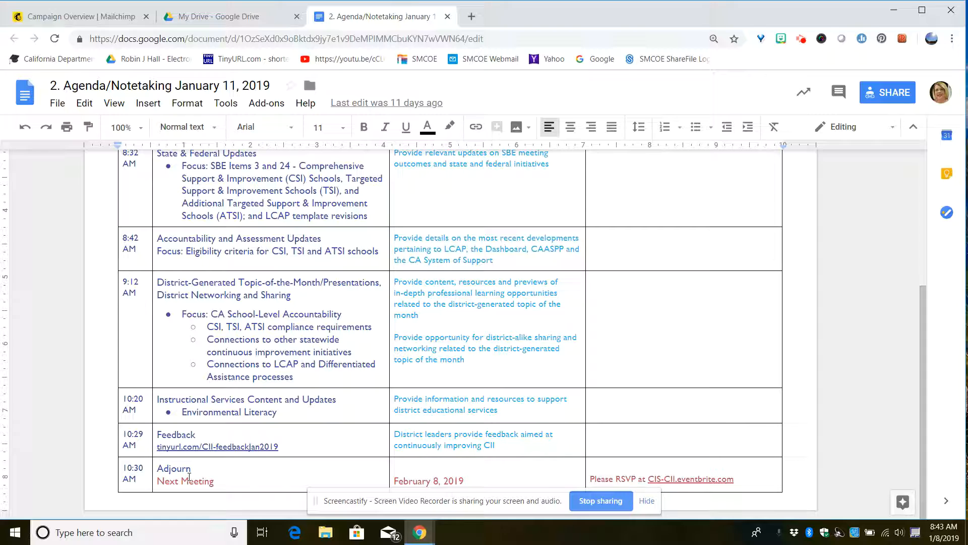
scroll(433, 446, "up", 3)
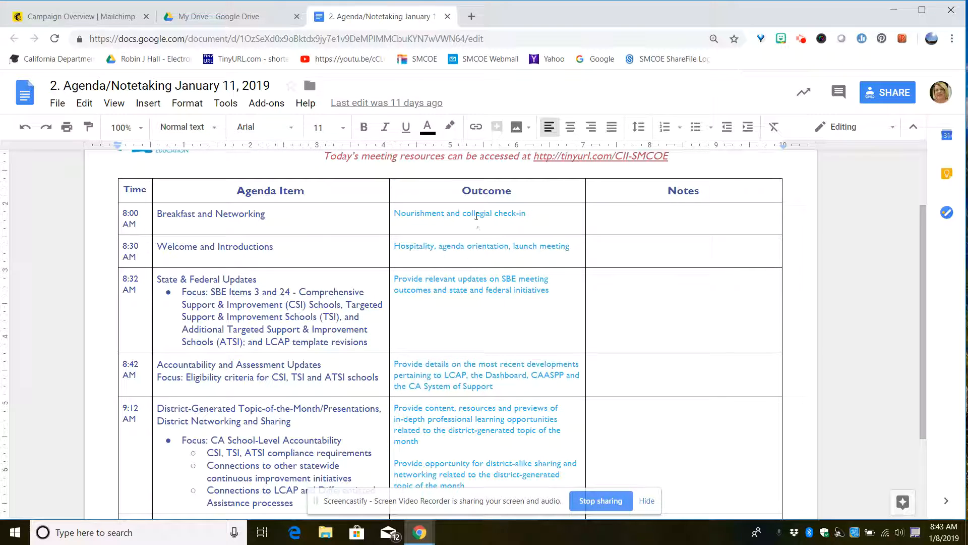
scroll(467, 294, "down", 3)
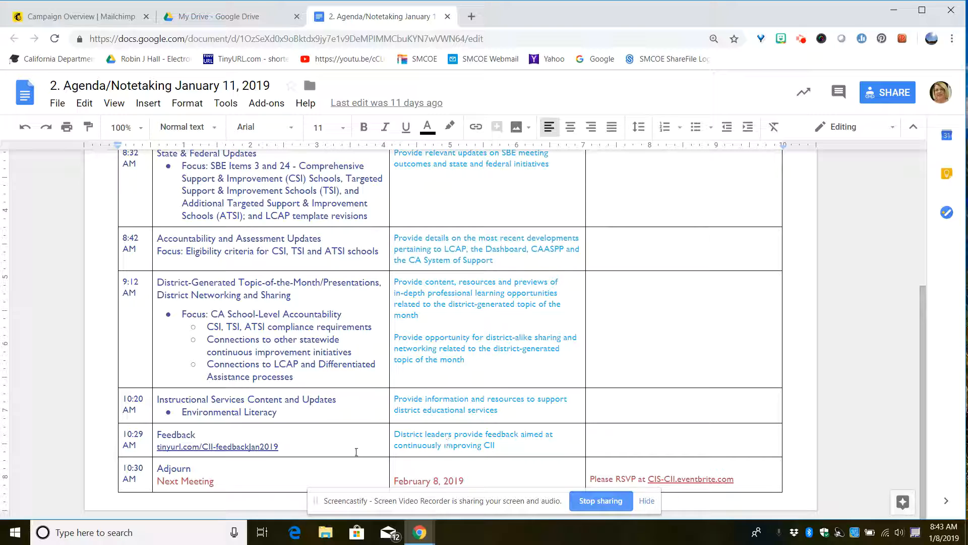
scroll(472, 471, "up", 4)
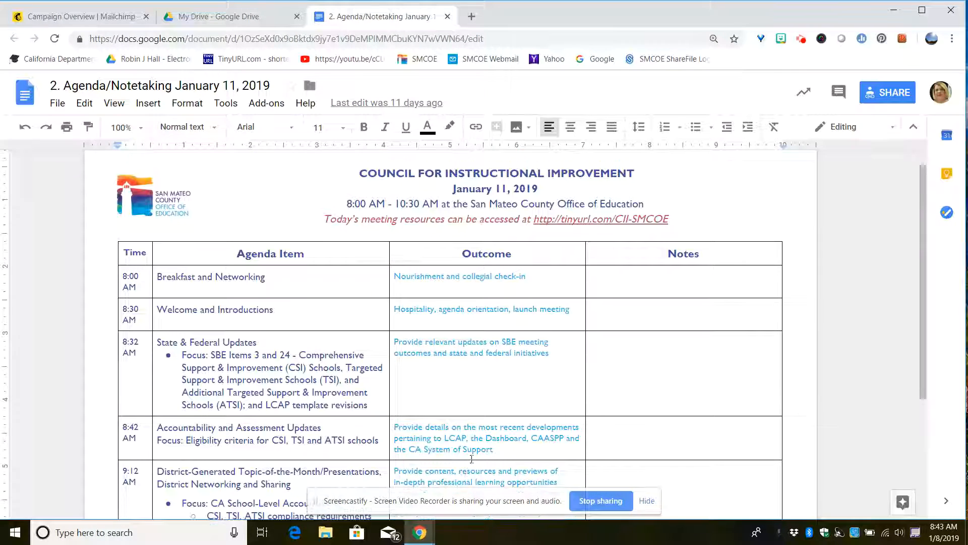
scroll(478, 432, "down", 2)
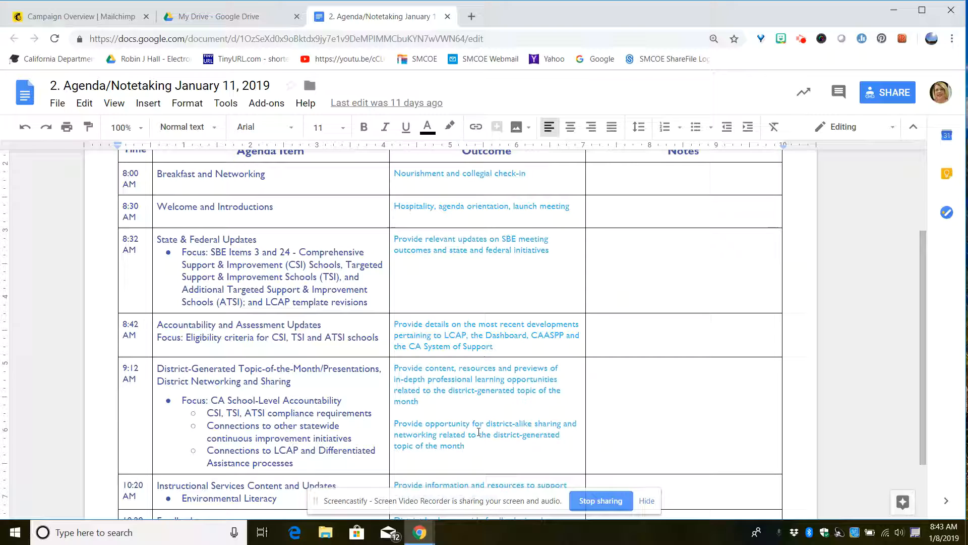
left_click(93, 19)
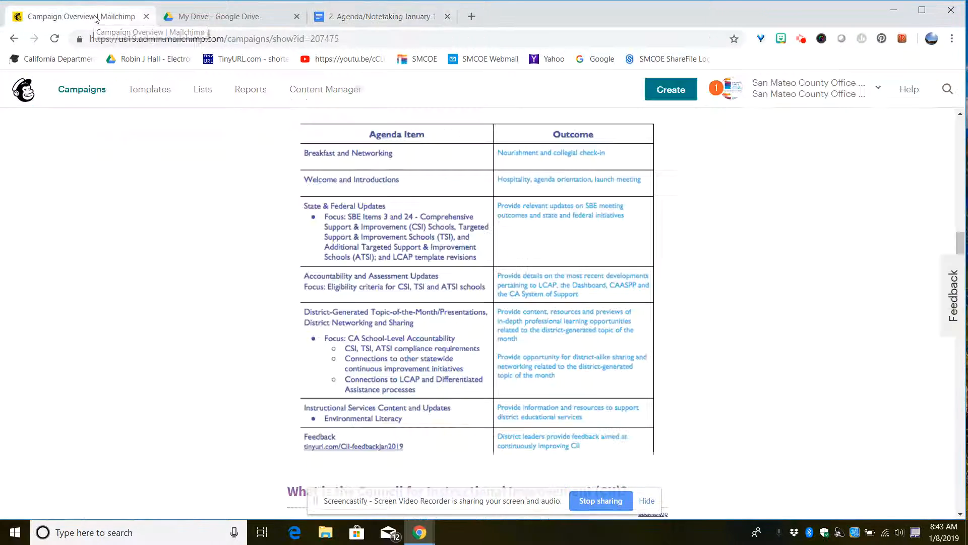
left_click(354, 20)
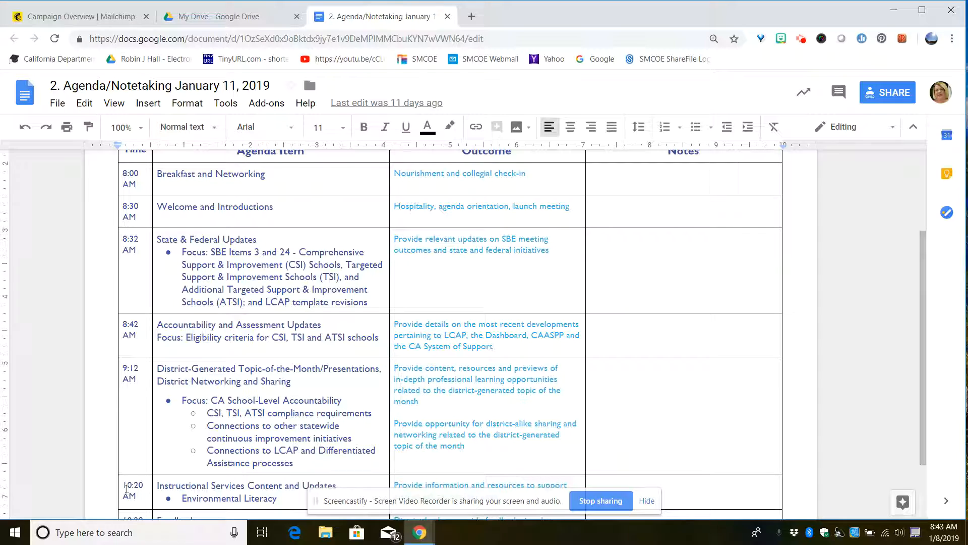
Launch the Snipping Tool and capture the Agenda Item and Outcome columns of the agenda table, leaving out the Time and Notes columns
left_click(69, 534)
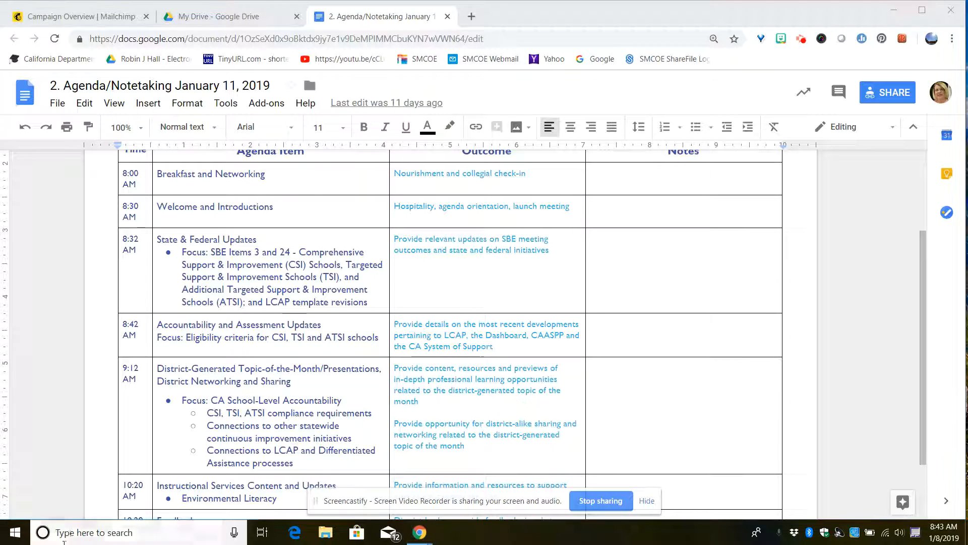
type("snipp")
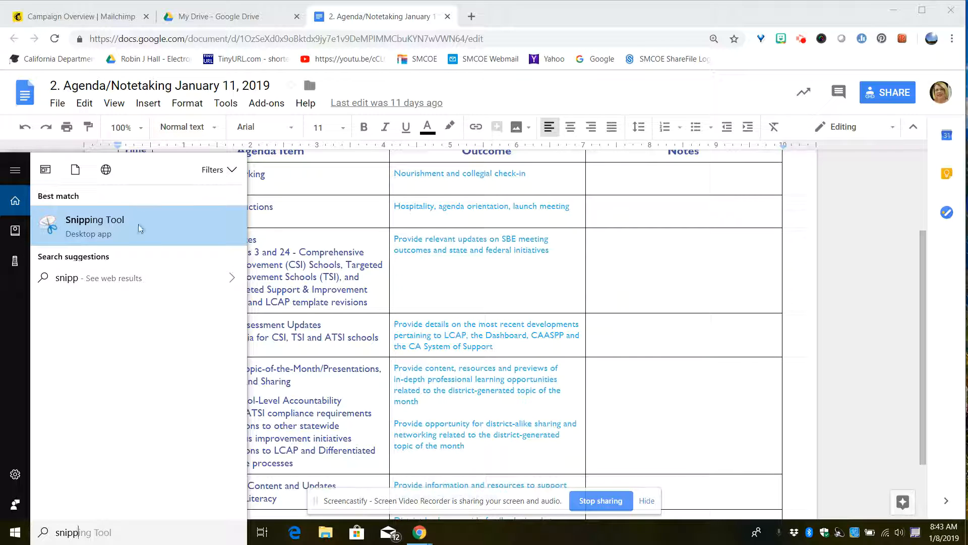
left_click(165, 240)
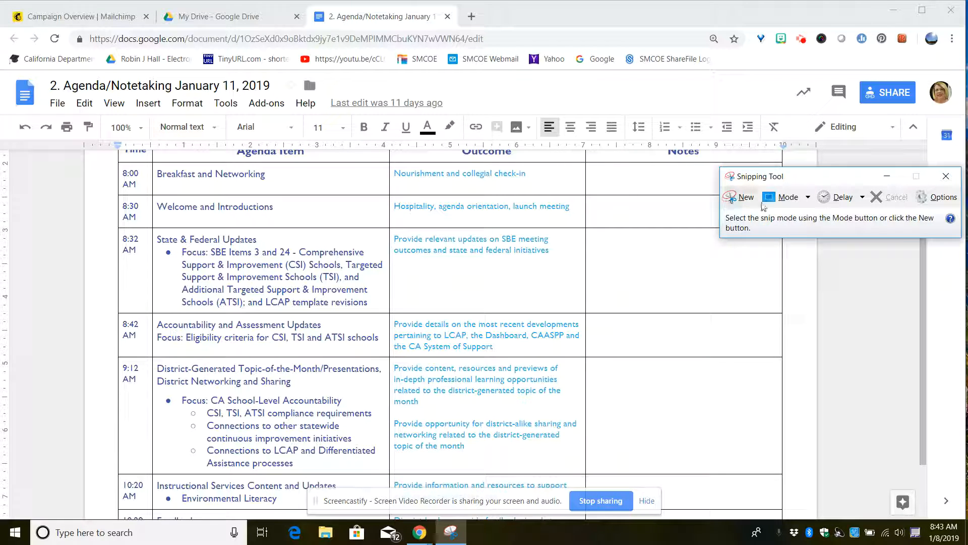
left_click(740, 198)
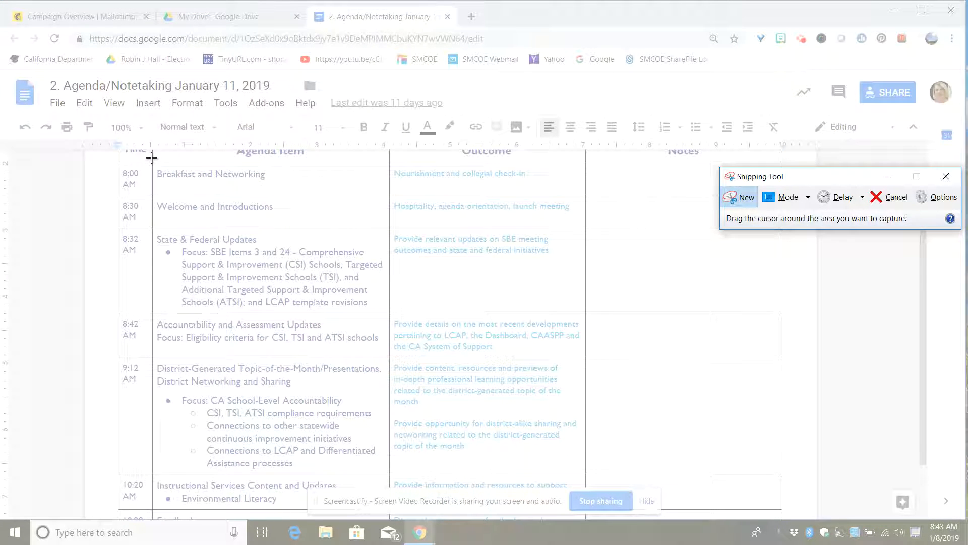
left_click_drag(151, 158, 588, 509)
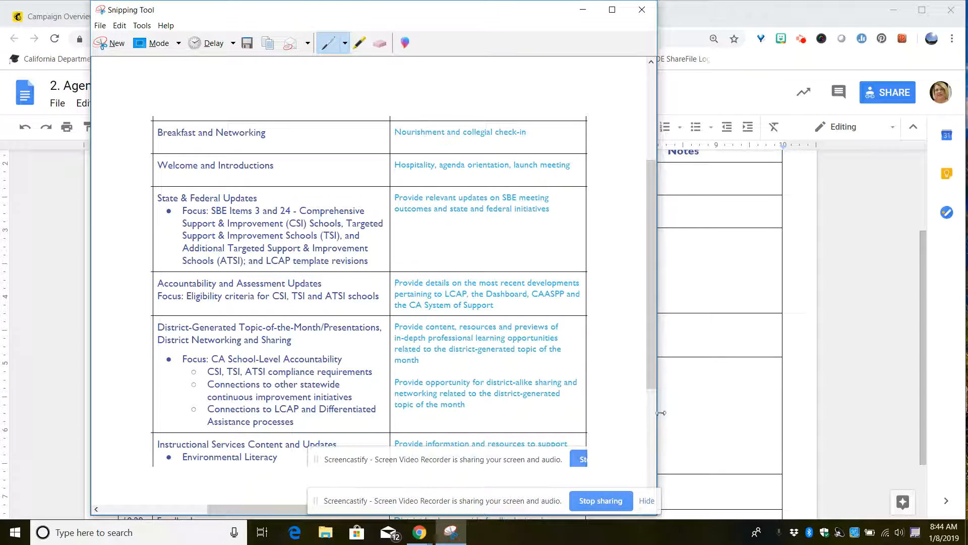
Close the Snipping Tool and discard the captured agenda snip without saving it
left_click(647, 500)
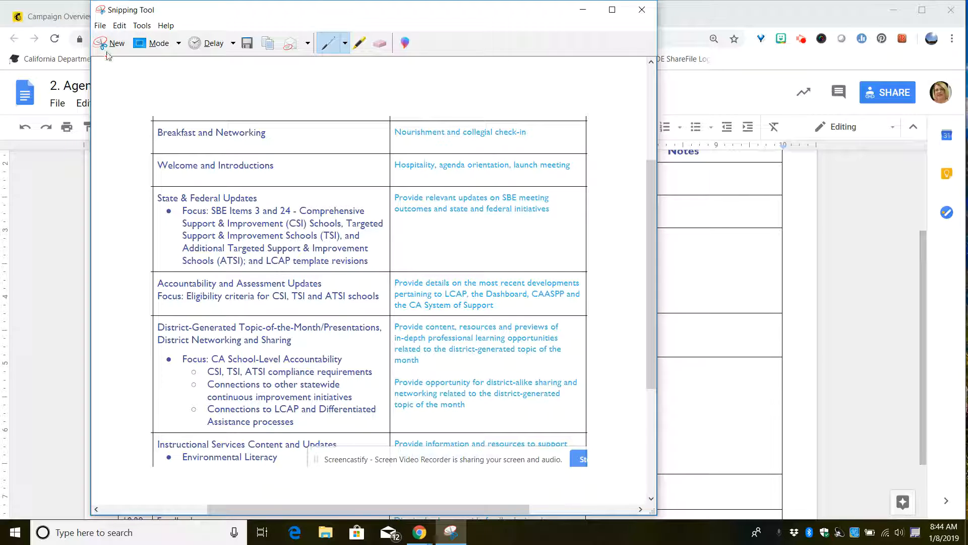
left_click(639, 9)
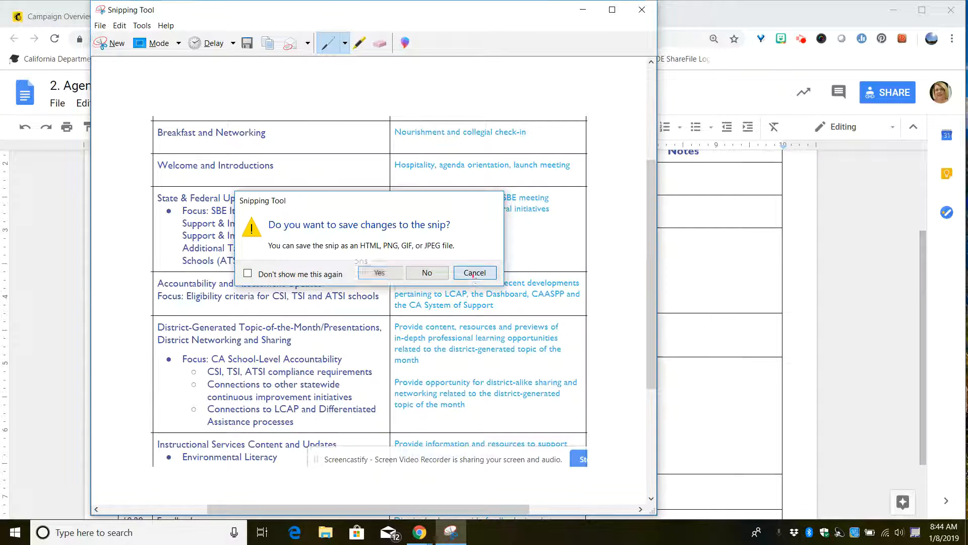
left_click(475, 272)
left_click(642, 9)
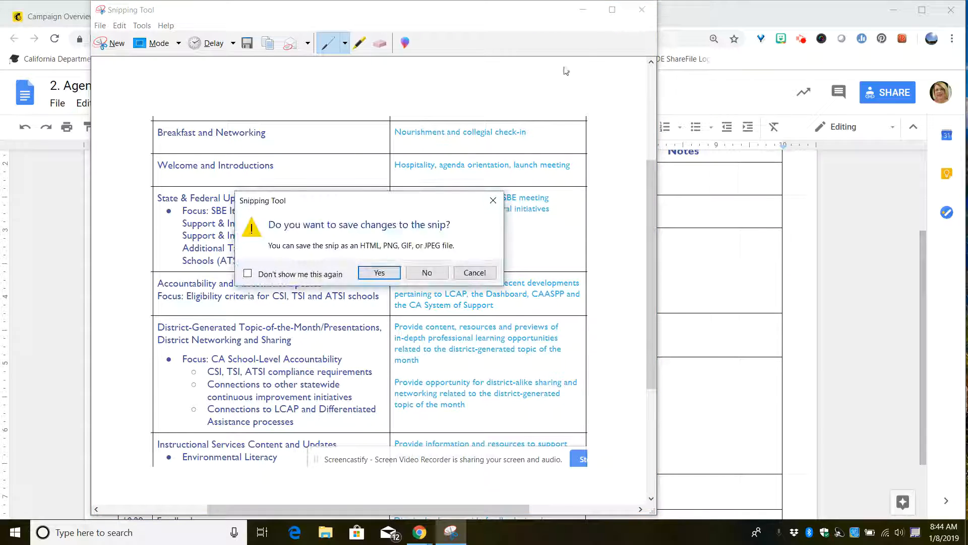
left_click(428, 273)
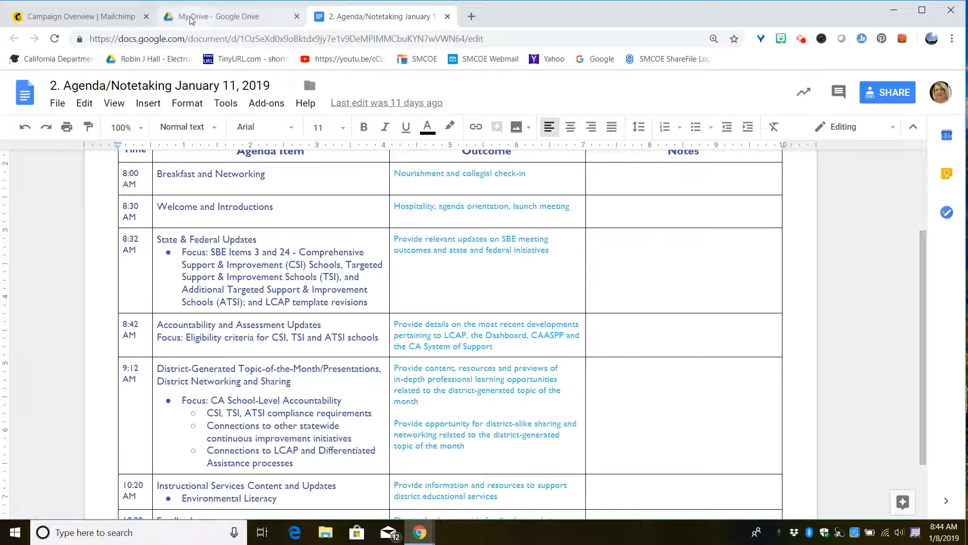
Return to the Mailchimp campaign and examine the reminder email's CII description, upcoming meeting dates, RSVP section and footer
left_click(86, 18)
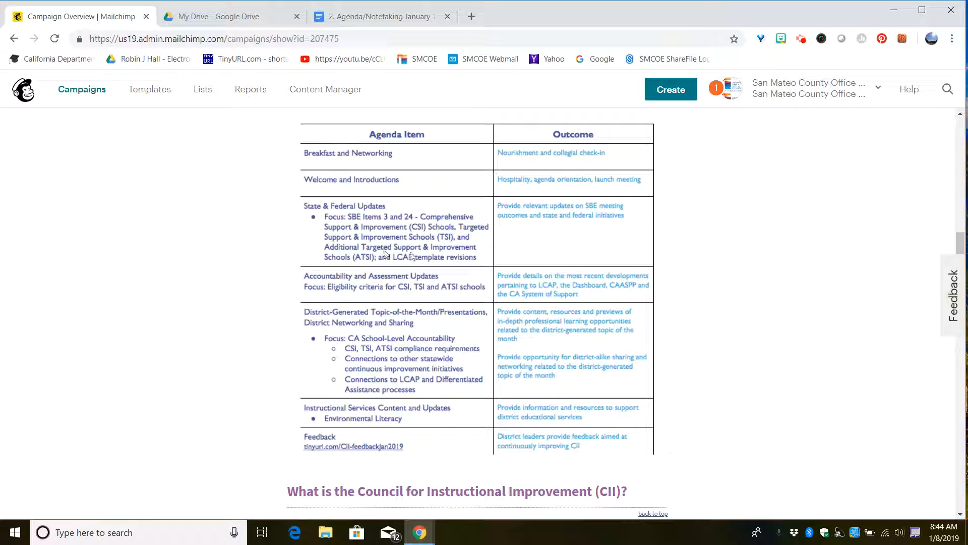
scroll(416, 254, "up", 4)
scroll(416, 252, "up", 5)
scroll(416, 252, "down", 4)
scroll(415, 250, "down", 12)
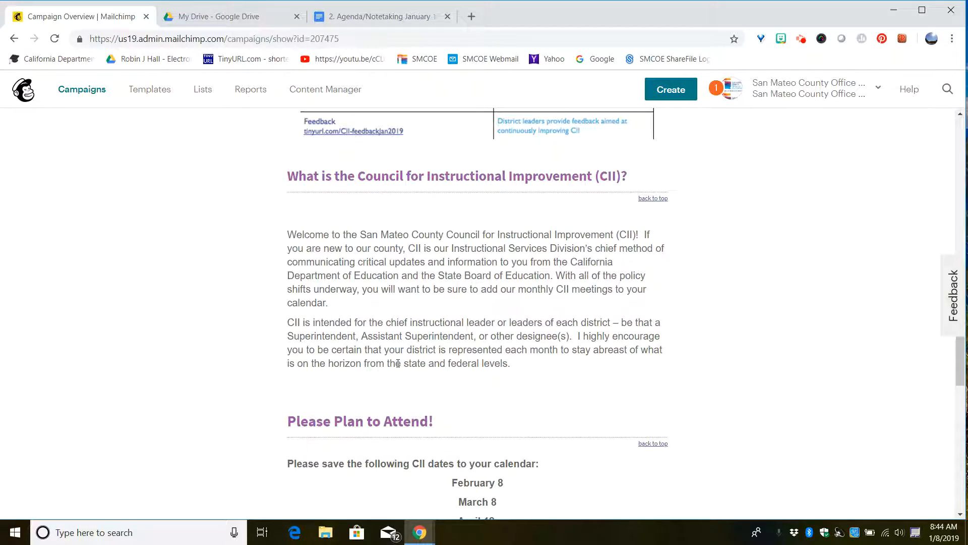
scroll(423, 332, "down", 2)
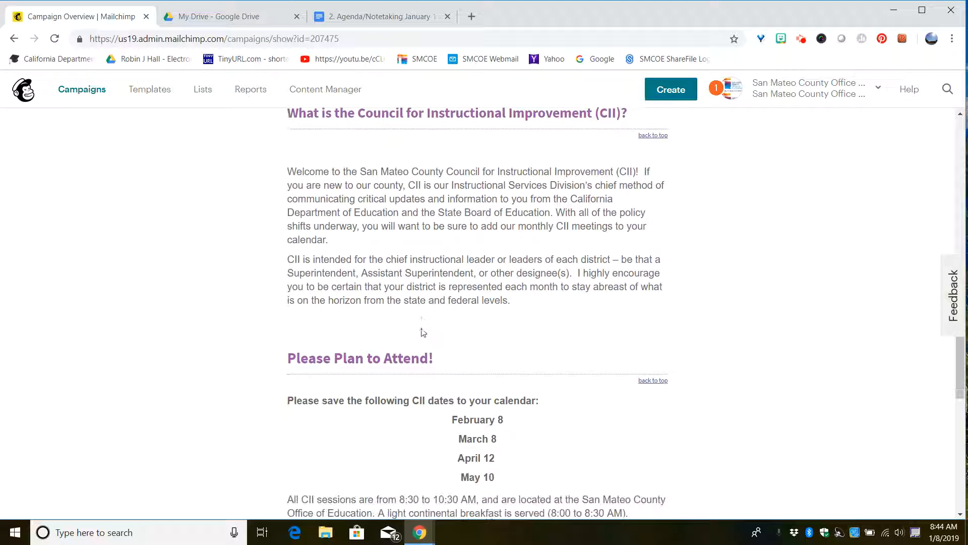
scroll(415, 322, "down", 1)
scroll(415, 321, "down", 2)
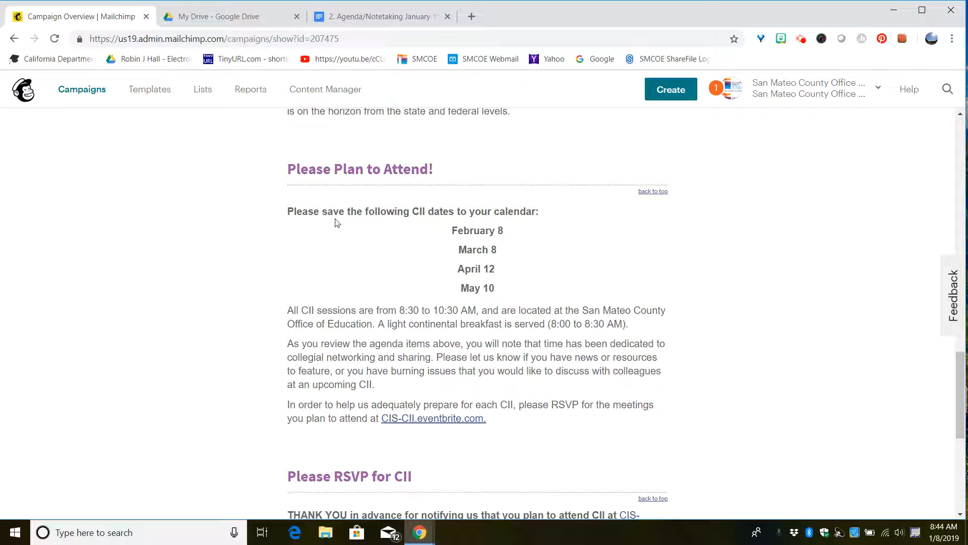
scroll(323, 220, "down", 1)
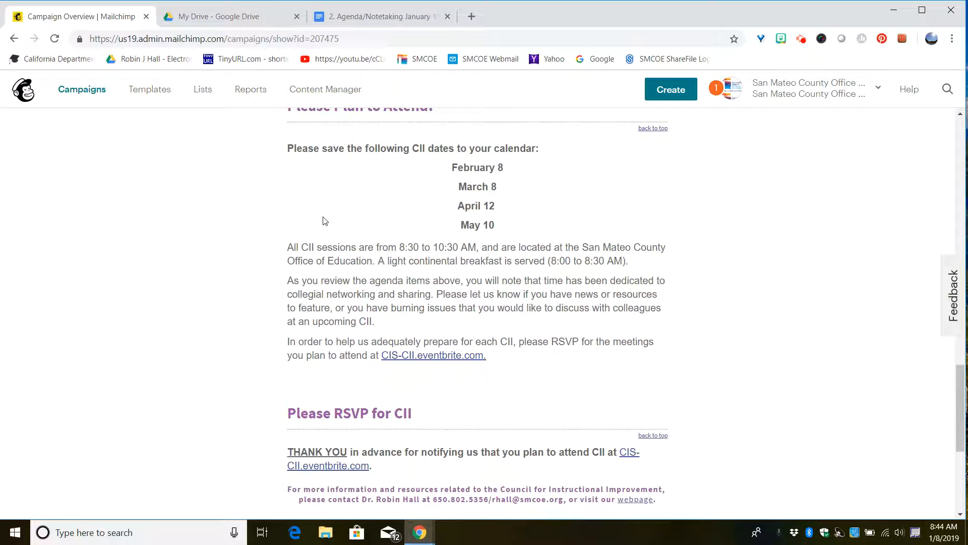
scroll(323, 227, "up", 1)
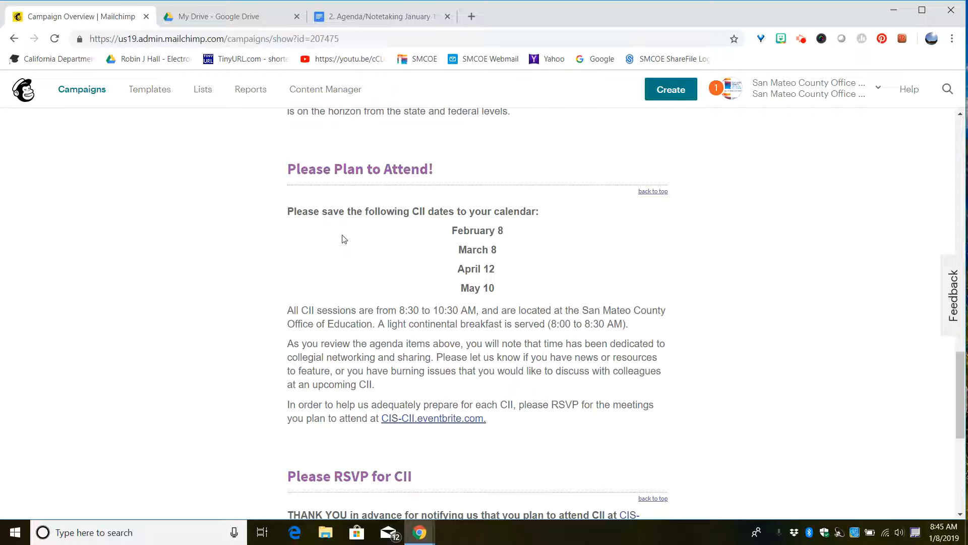
scroll(359, 234, "down", 1)
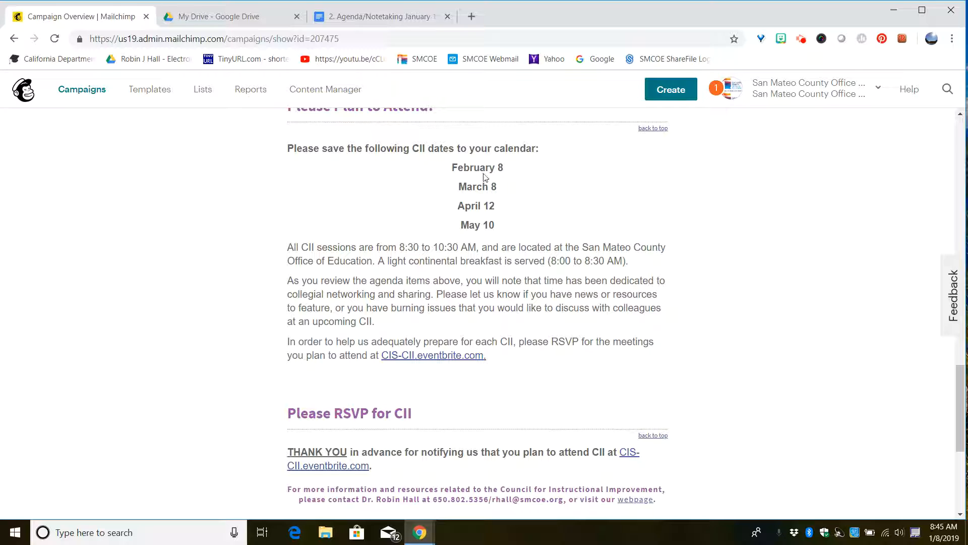
scroll(498, 236, "down", 1)
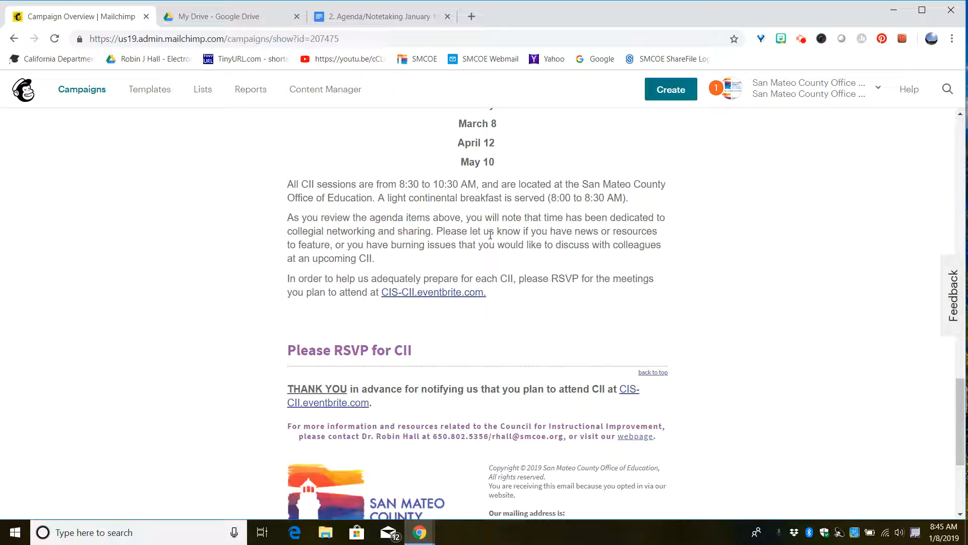
scroll(426, 277, "down", 3)
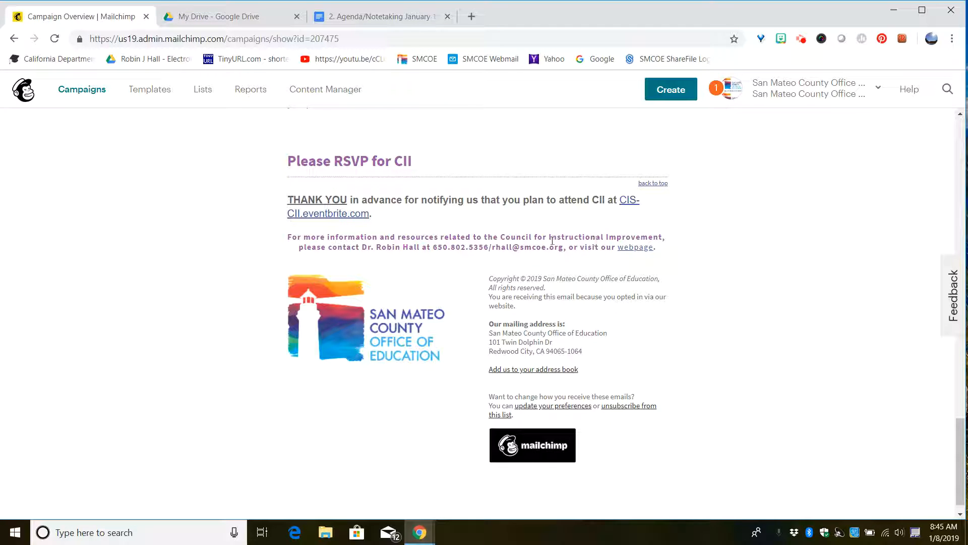
Create a regular email campaign named "Test for Screencast"
left_click_drag(963, 446, 958, 122)
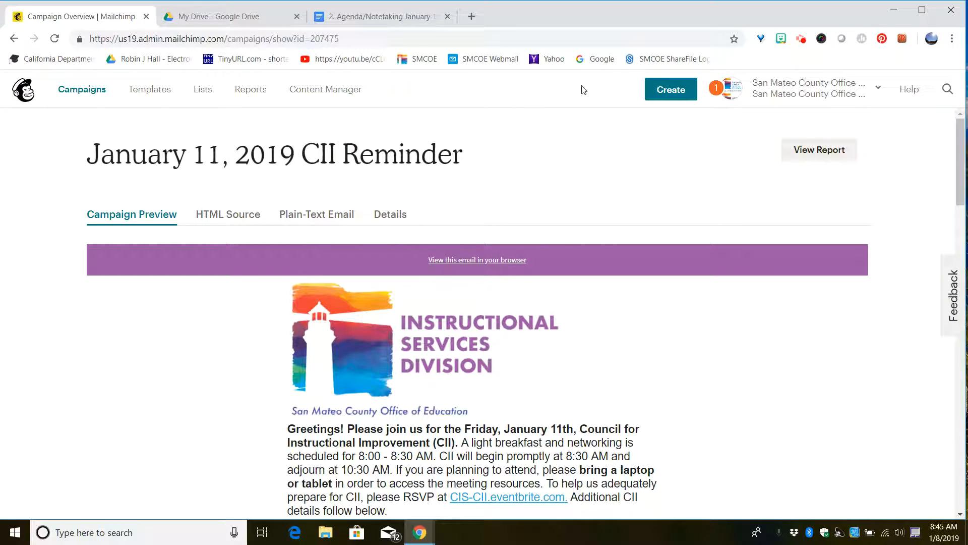
left_click(669, 91)
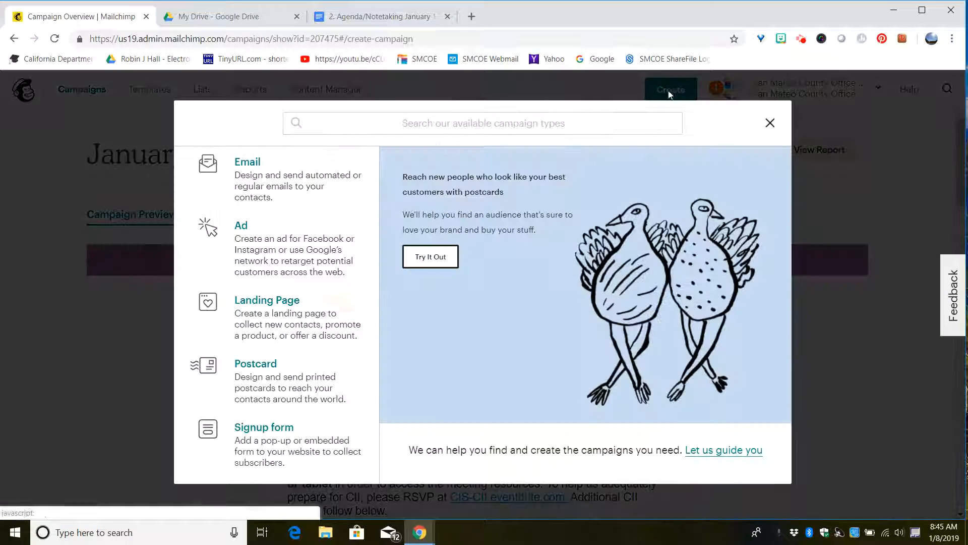
left_click(248, 164)
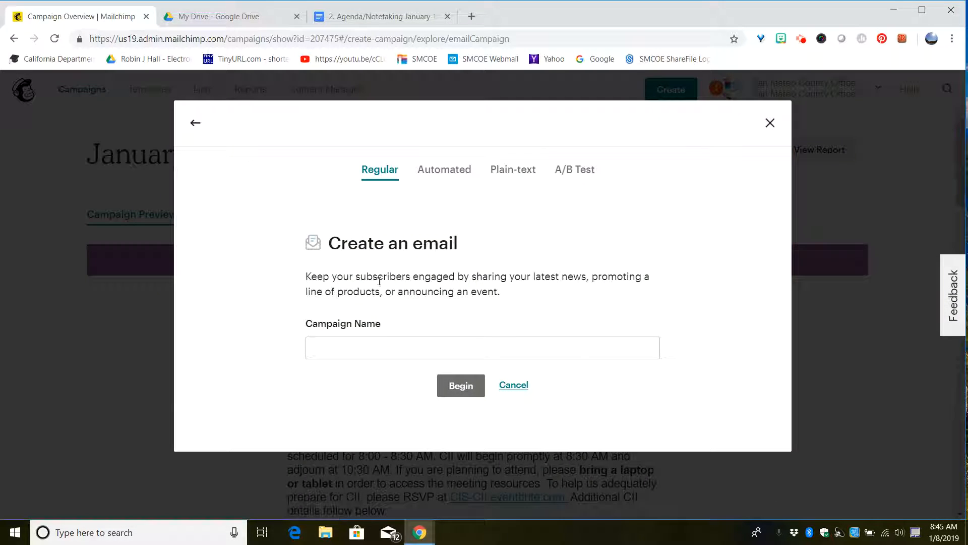
left_click(379, 346)
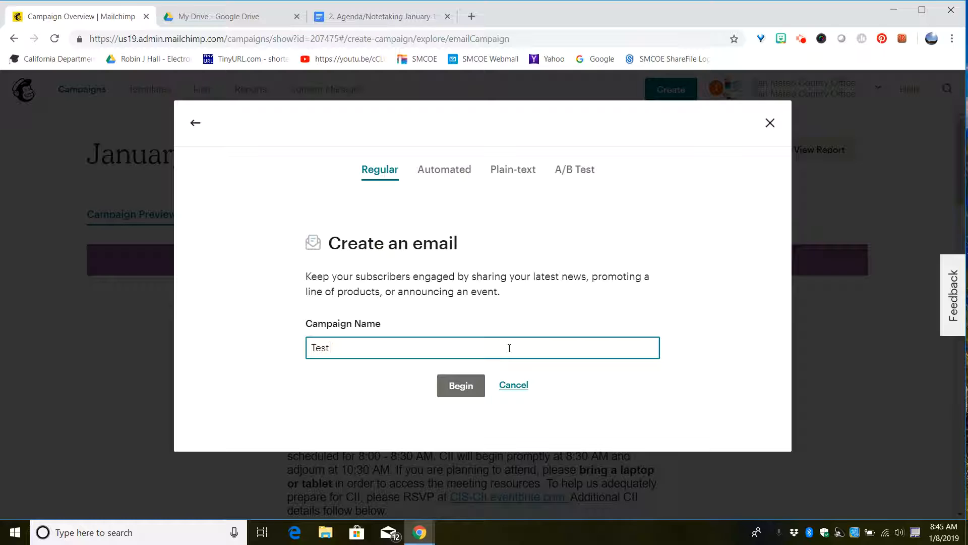
type("Test for Screencast")
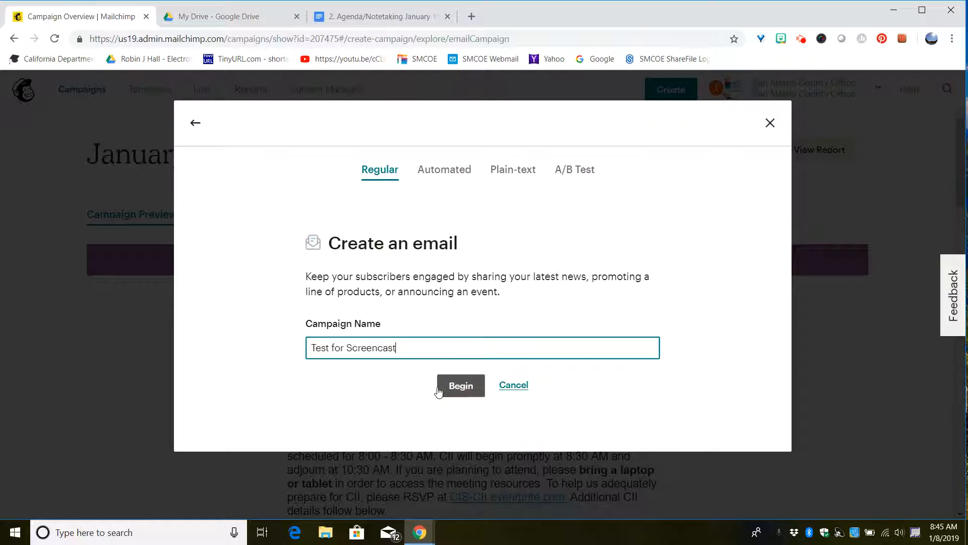
left_click(456, 387)
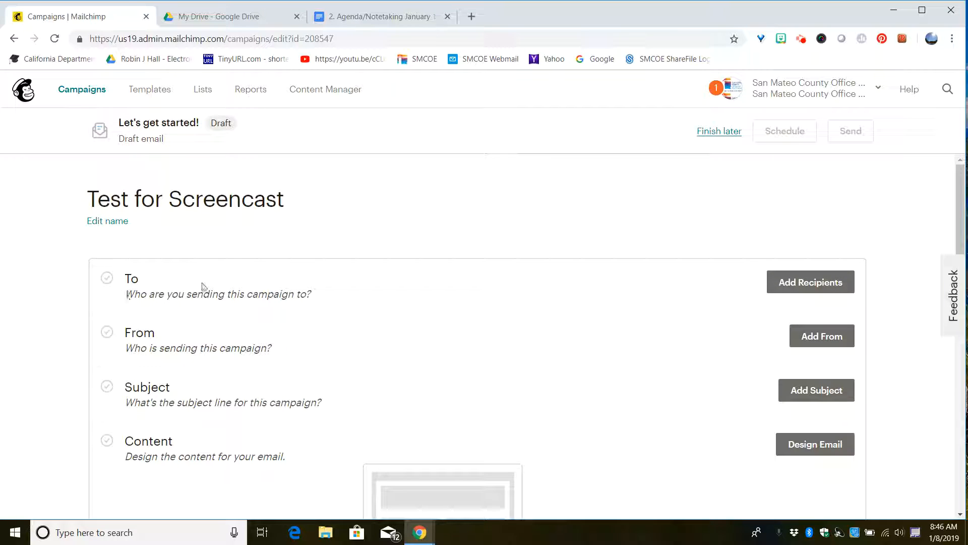
Set the campaign's recipients to all subscribers on the San Mateo County Office of Education list and save
left_click(786, 281)
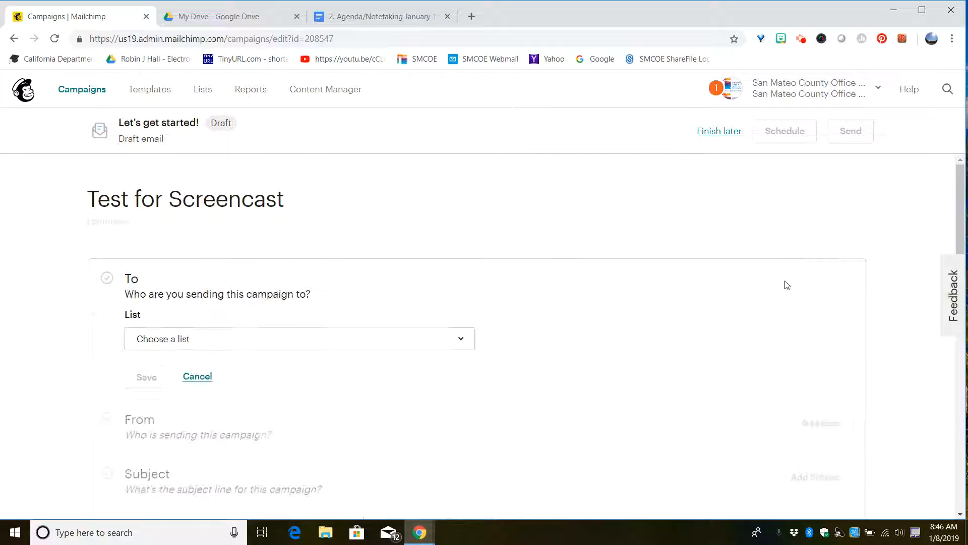
scroll(465, 367, "down", 2)
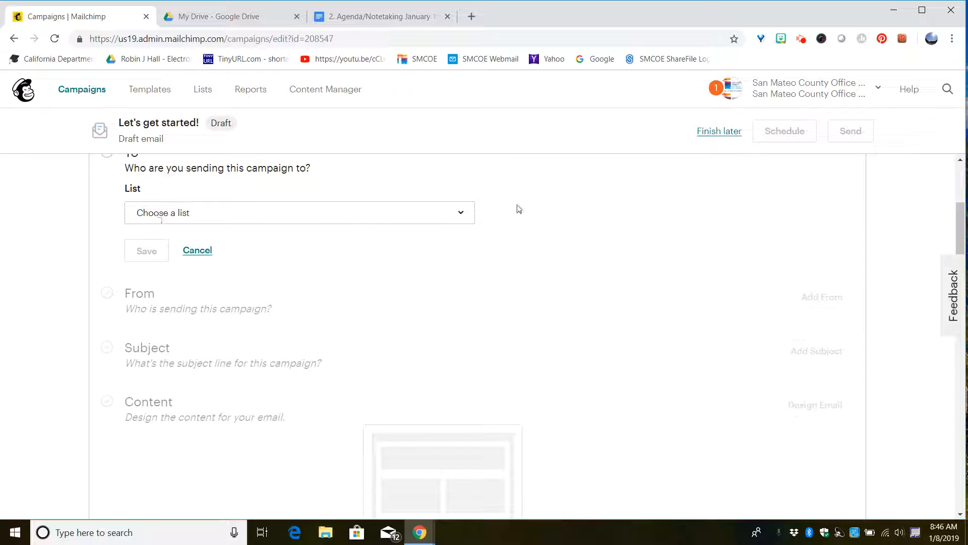
left_click(460, 213)
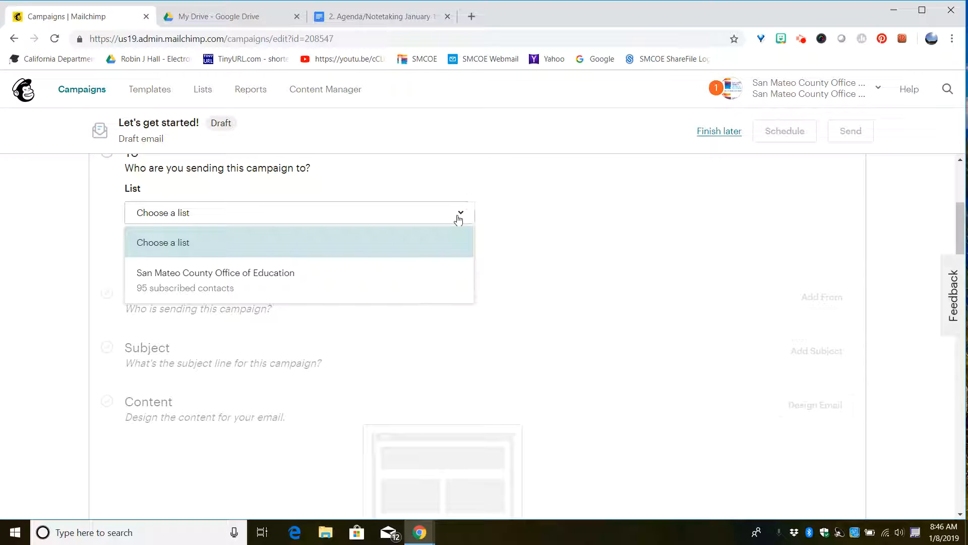
left_click(208, 276)
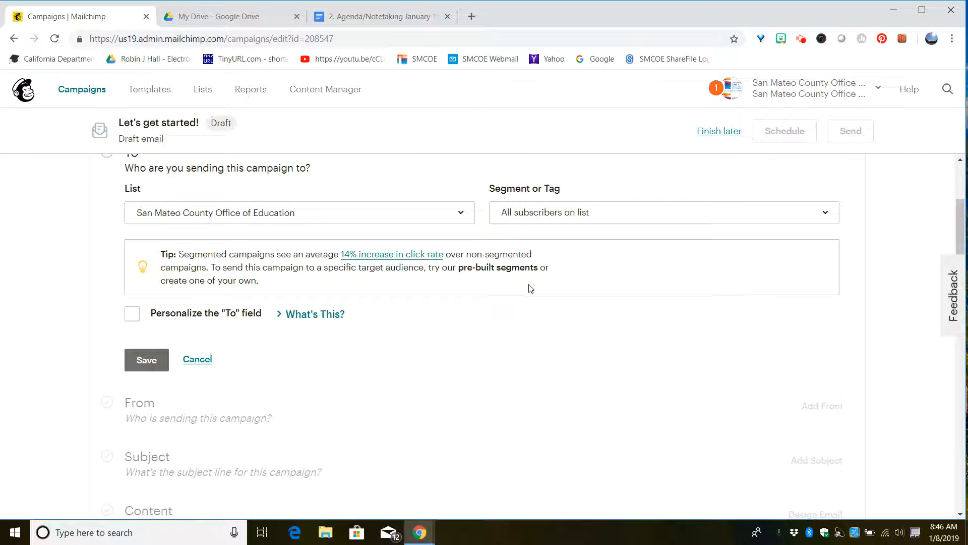
scroll(403, 312, "down", 1)
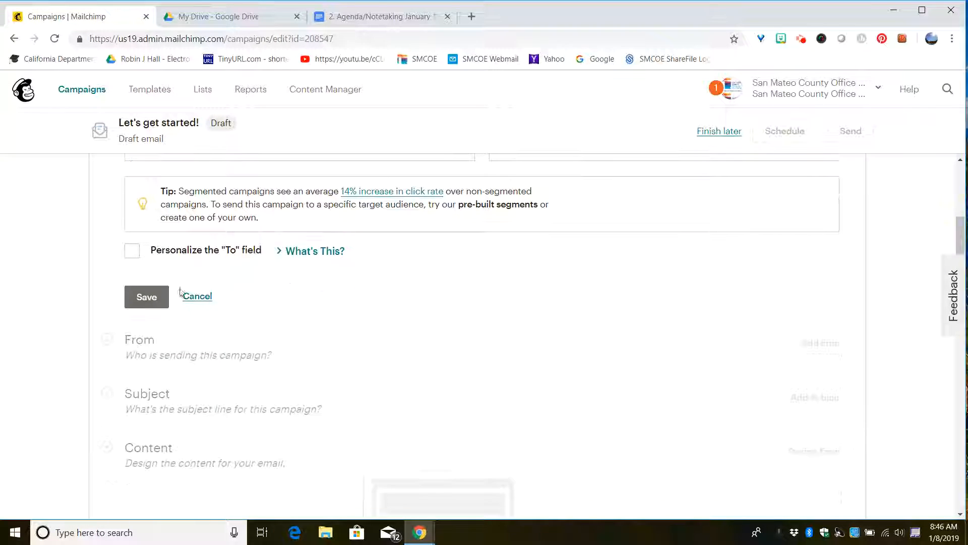
left_click(159, 299)
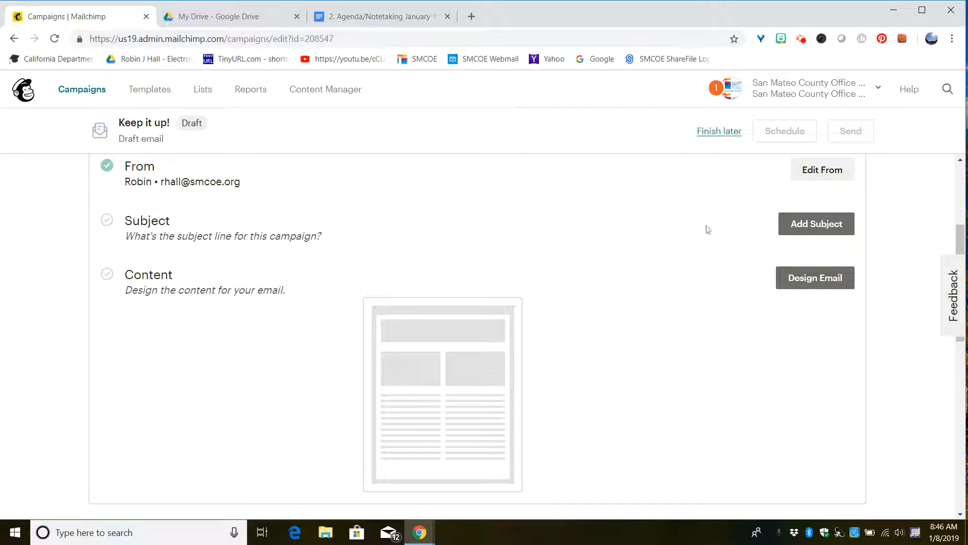
Open the campaign's sender details and save them with the prefilled sender name and email address
scroll(711, 242, "up", 1)
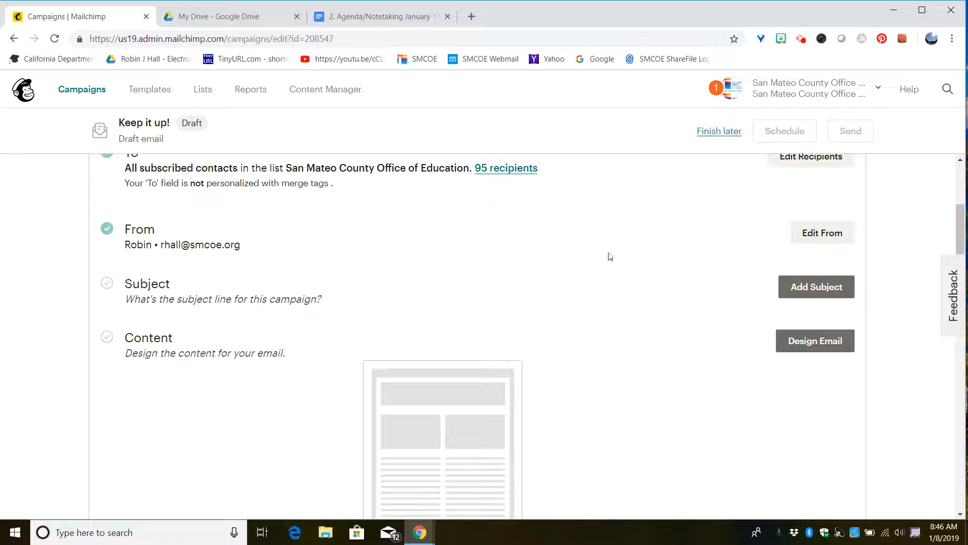
left_click(820, 234)
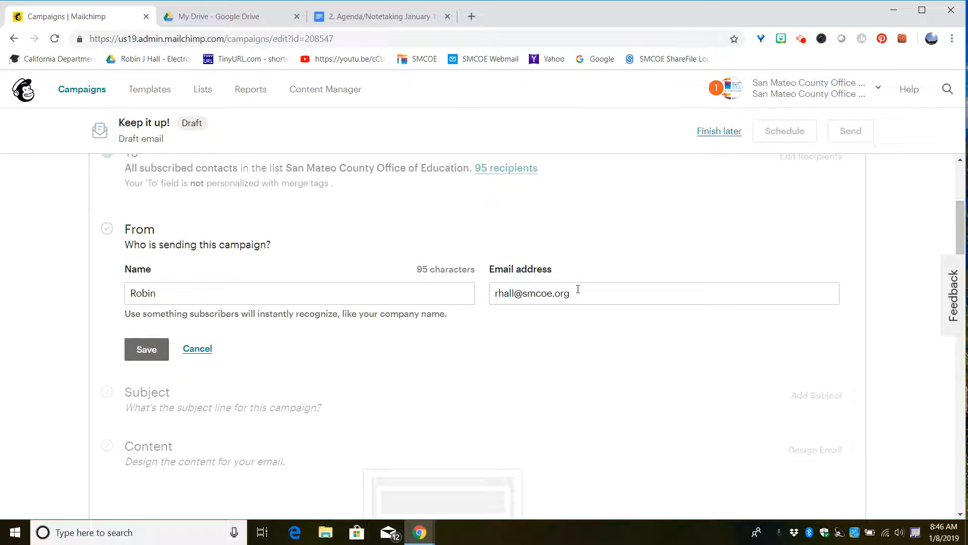
scroll(368, 296, "down", 3)
left_click(147, 222)
scroll(493, 249, "up", 3)
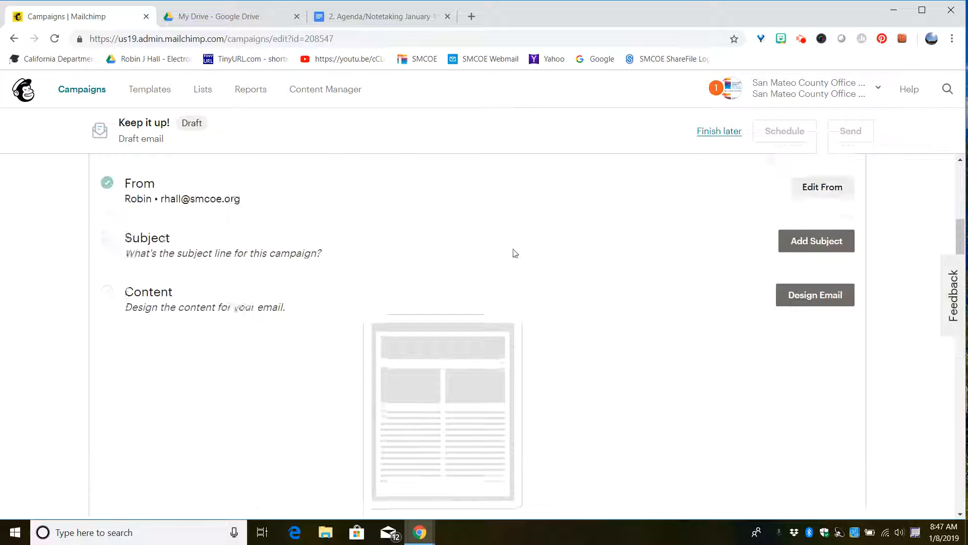
Add the subject line "test" to the campaign, leaving the preview text empty, and save it
left_click(799, 286)
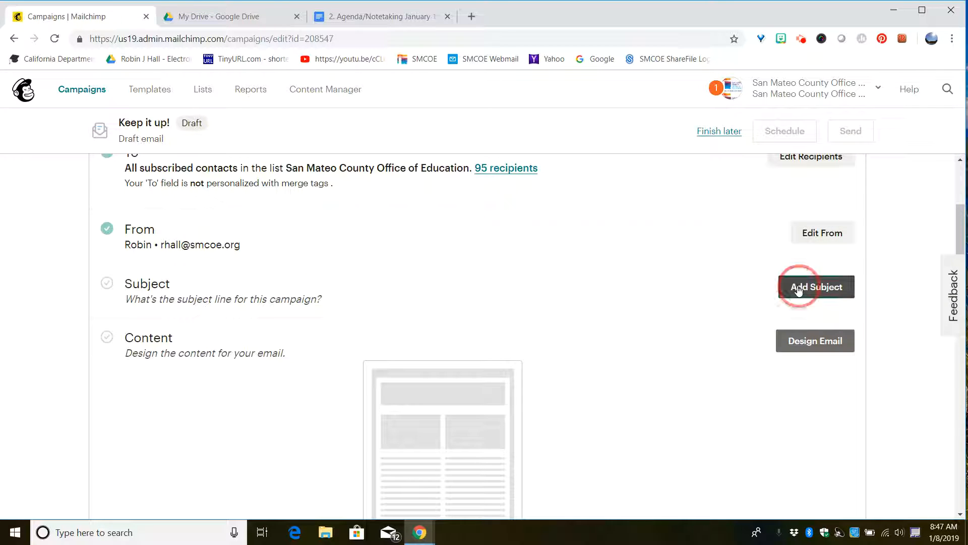
scroll(252, 353, "down", 1)
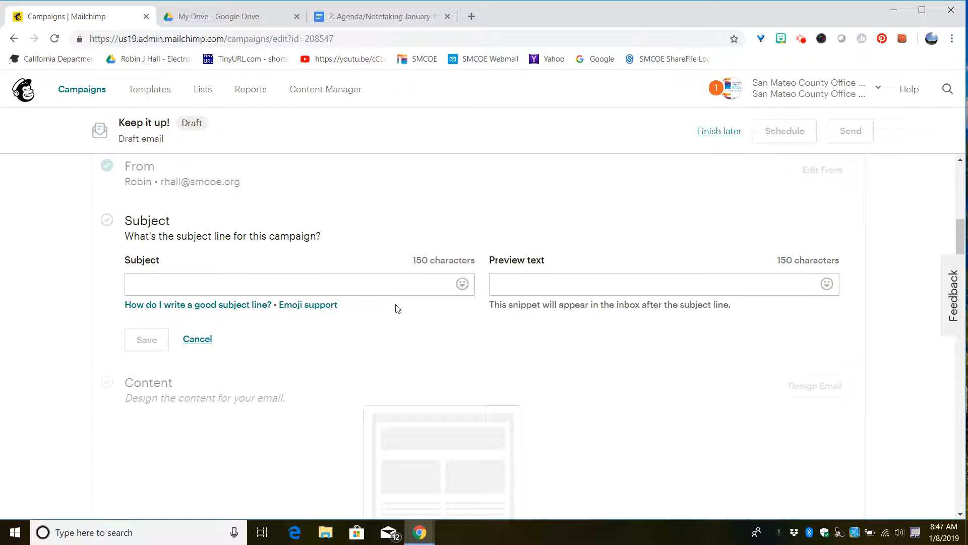
left_click(200, 283)
type("test")
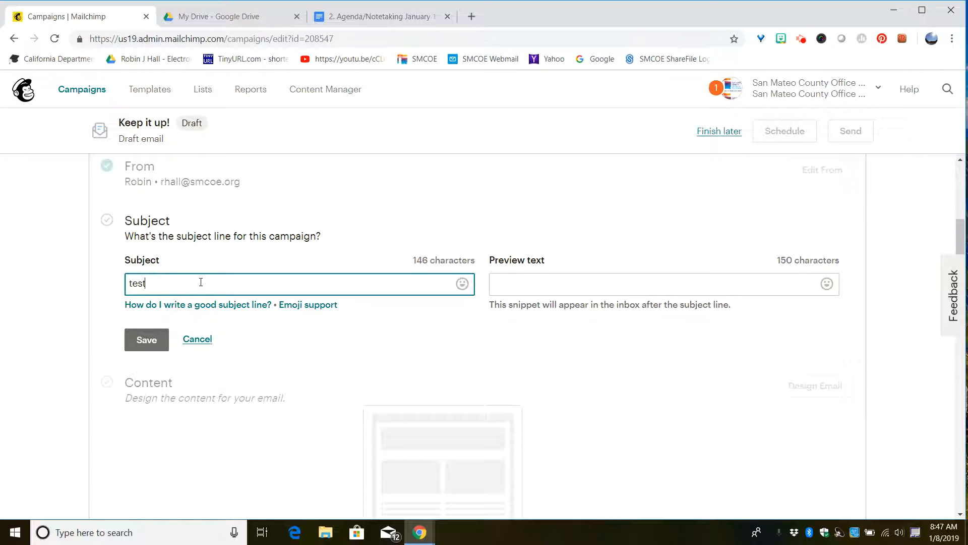
left_click(144, 340)
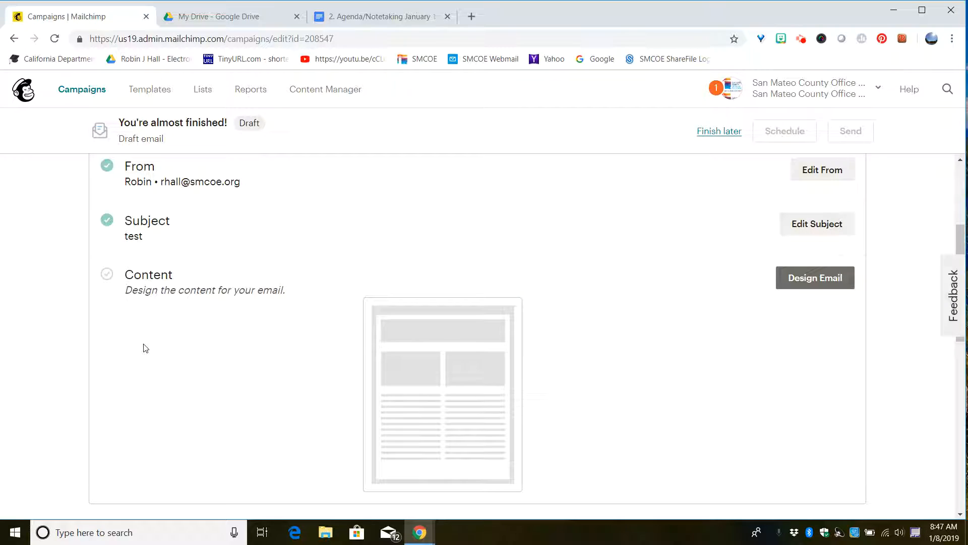
Review the campaign setup and reopen the recipient settings to check the list and segment, leaving without saving
scroll(556, 257, "up", 1)
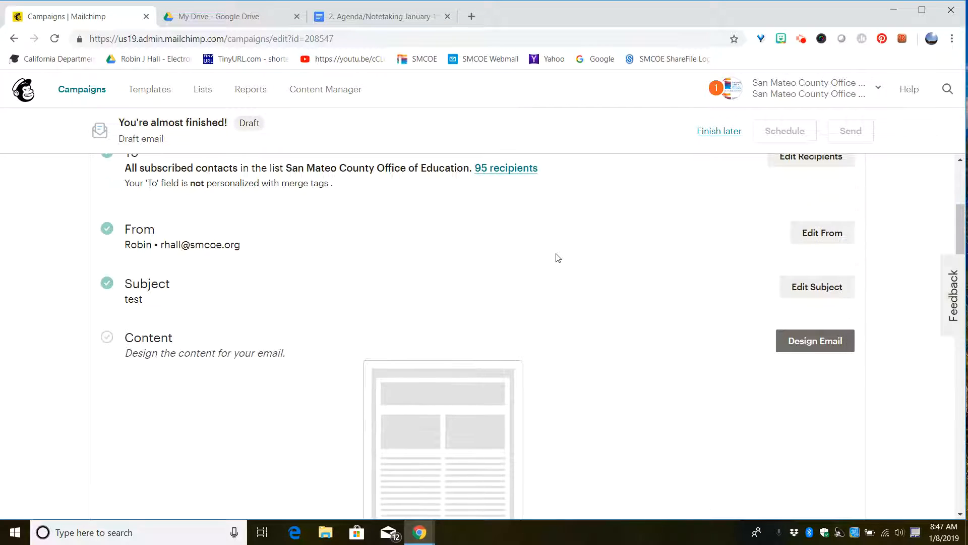
scroll(566, 257, "down", 2)
scroll(762, 231, "up", 5)
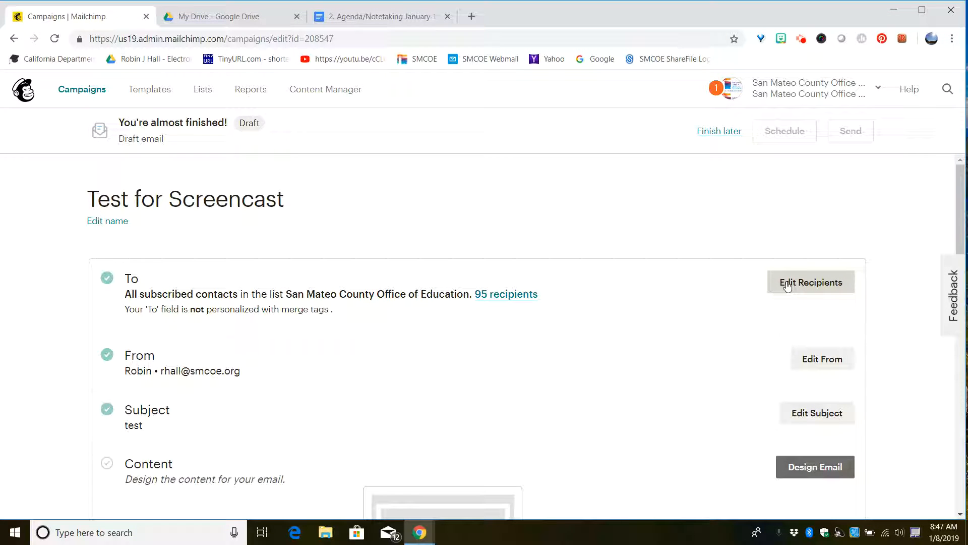
left_click(788, 286)
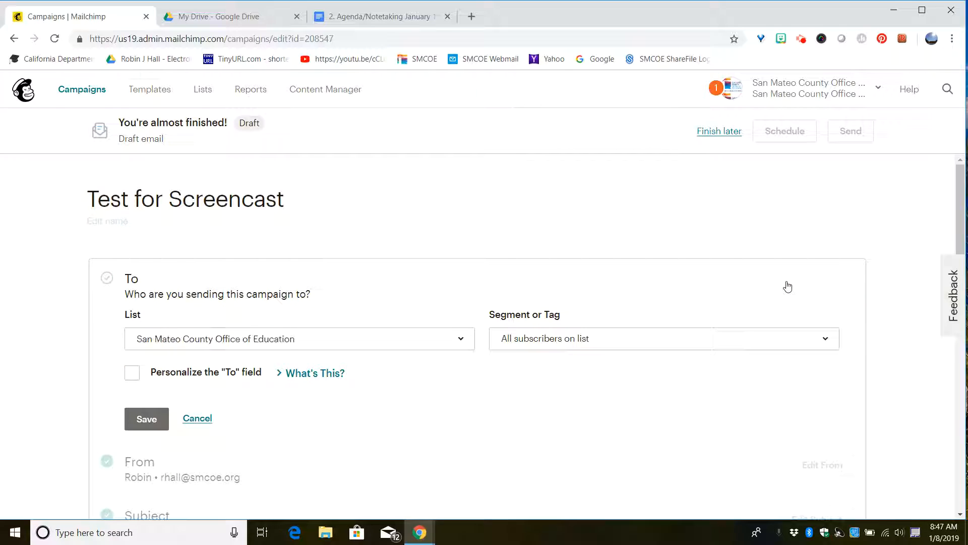
left_click(196, 418)
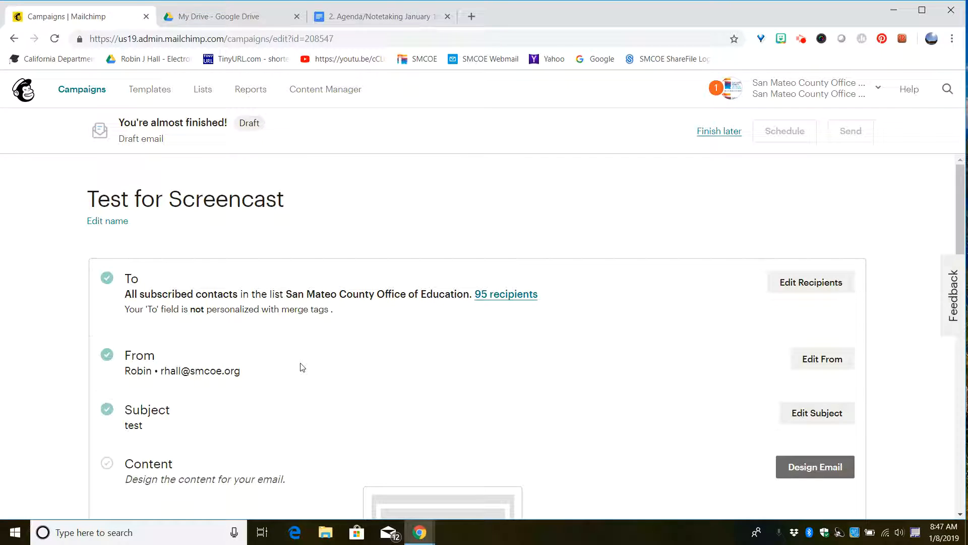
Start designing the email content, using the previously sent "January 11, 2019 CII Reminder" campaign as the template
scroll(305, 363, "down", 3)
scroll(305, 360, "down", 3)
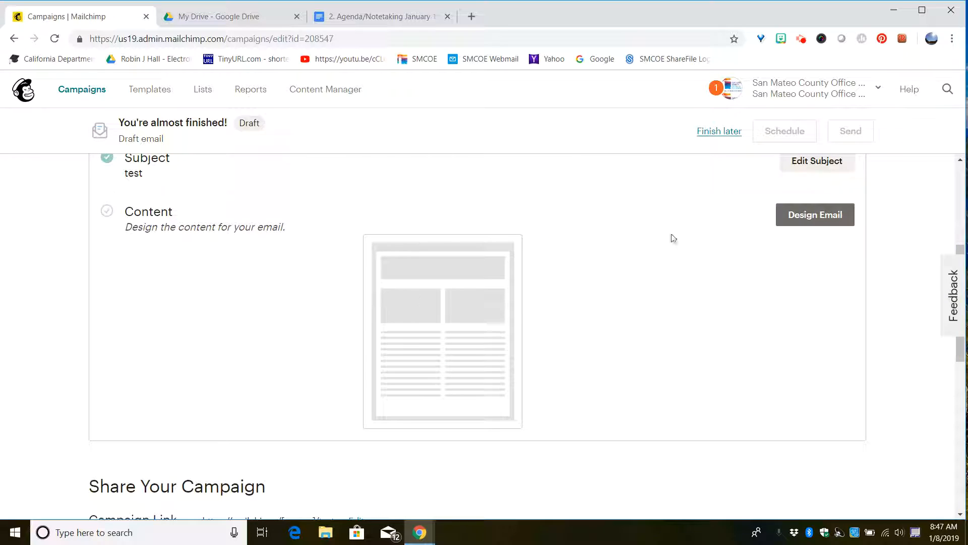
left_click(788, 215)
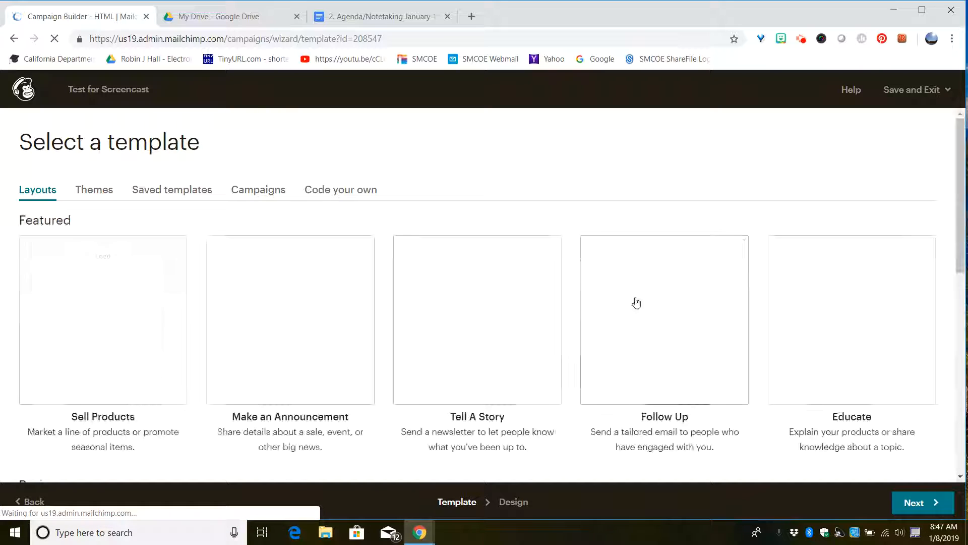
scroll(214, 307, "down", 1)
scroll(214, 306, "up", 1)
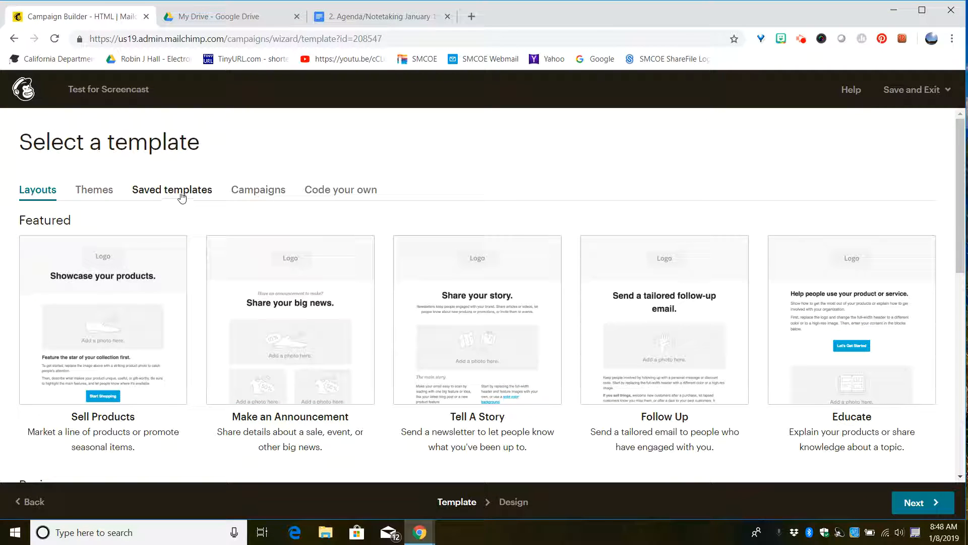
left_click(264, 195)
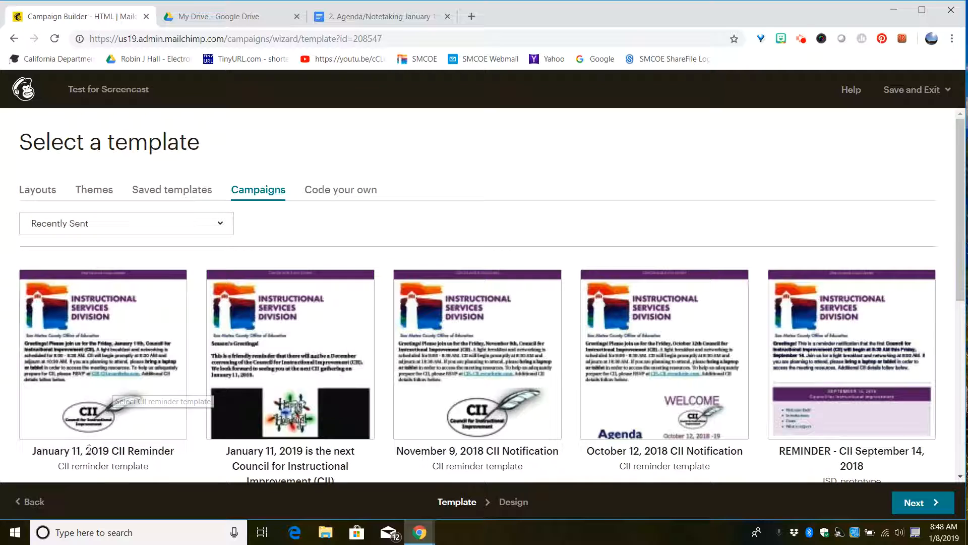
left_click(95, 356)
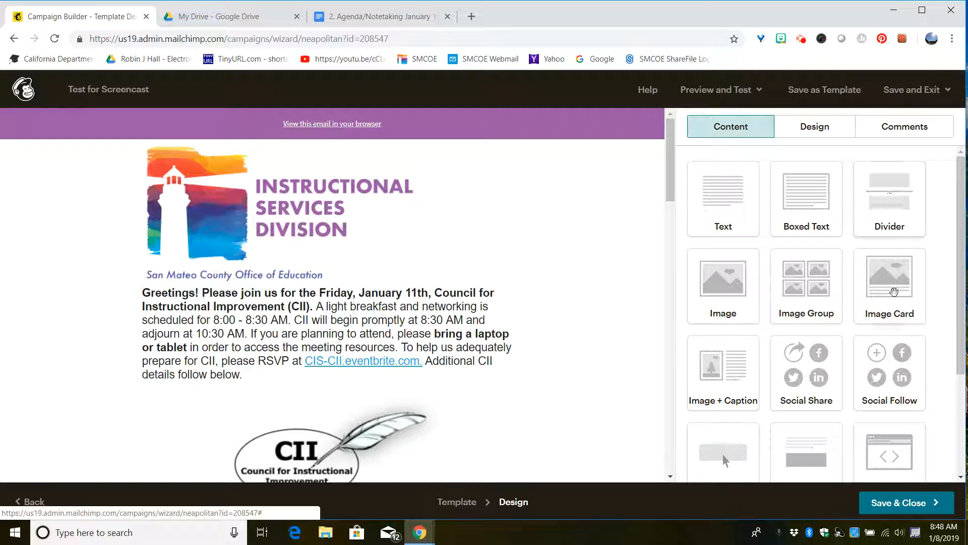
Examine the reminder email's editable blocks in the designer, from the header logo and greeting through the agenda image to the CII description
left_click_drag(732, 206, 706, 196)
mouse_move(400, 267)
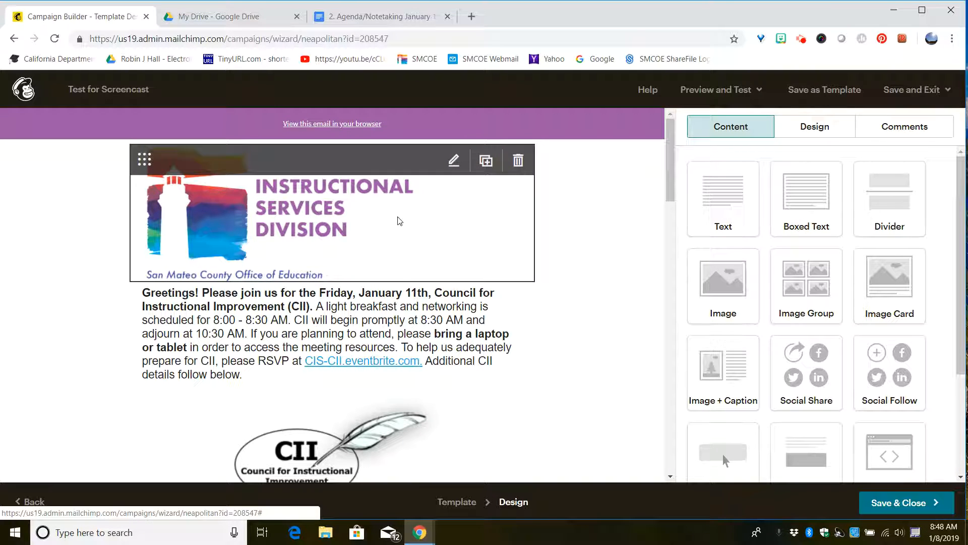
mouse_move(398, 317)
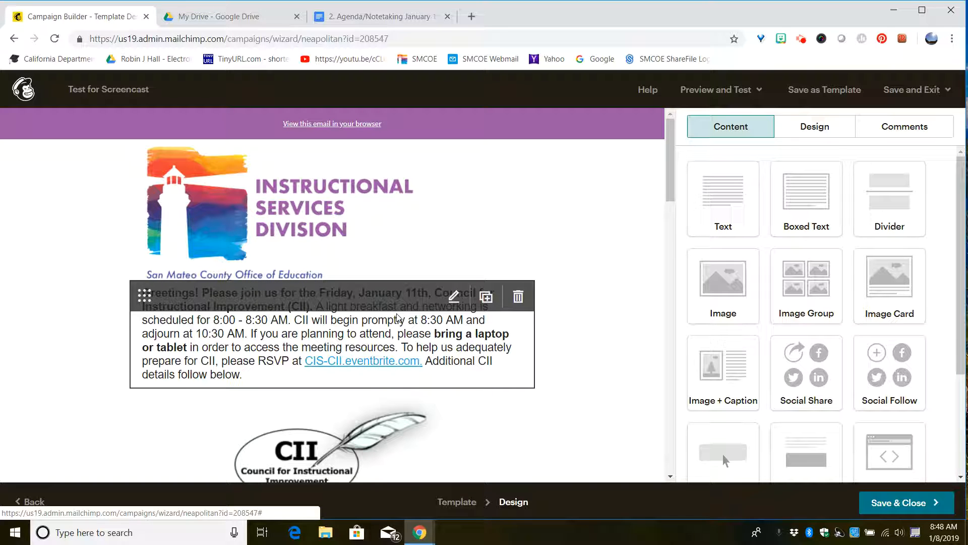
scroll(397, 318, "down", 3)
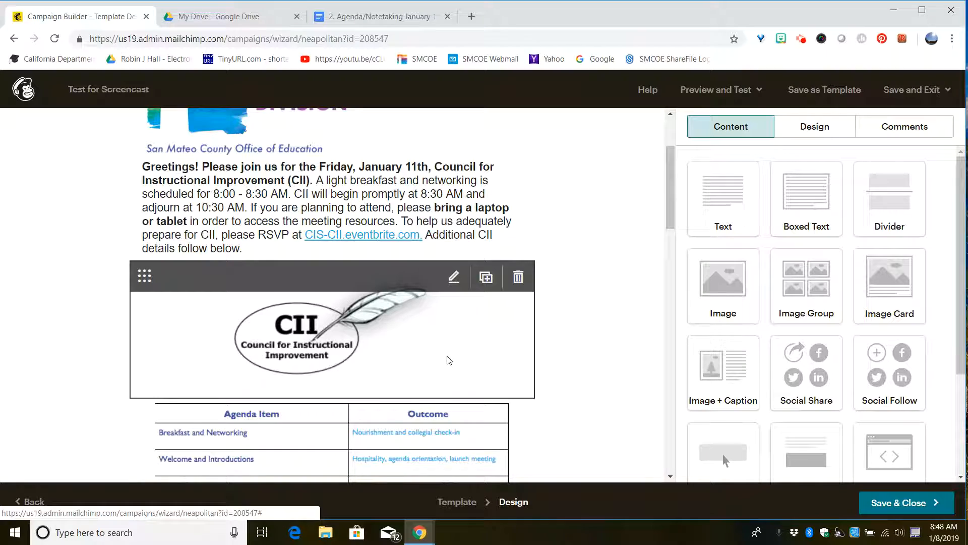
scroll(451, 359, "down", 8)
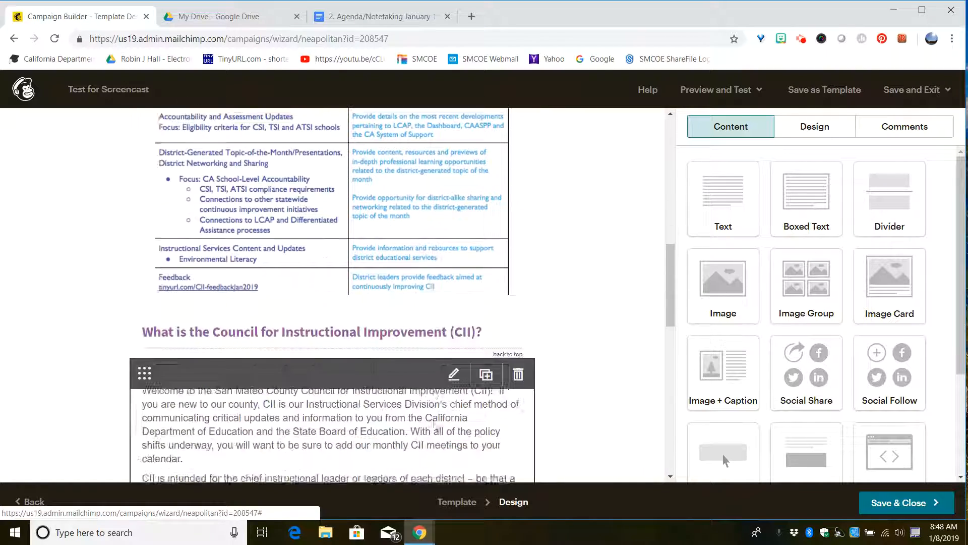
scroll(435, 398, "up", 10)
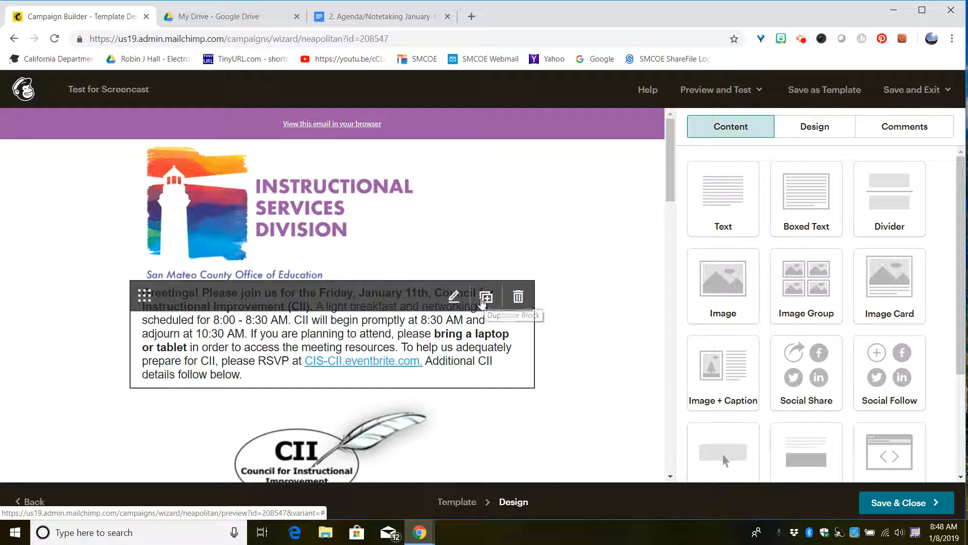
left_click(488, 298)
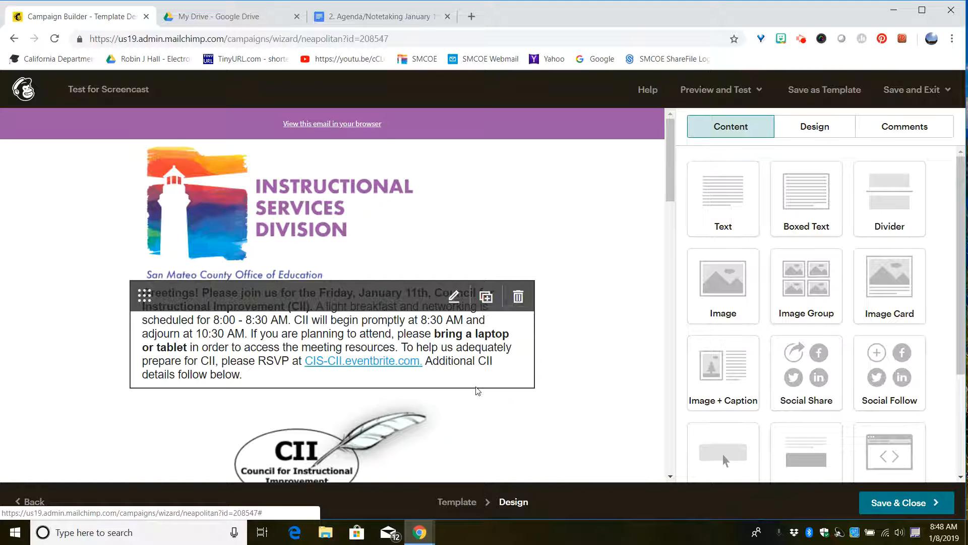
scroll(545, 307, "down", 1)
scroll(544, 308, "down", 3)
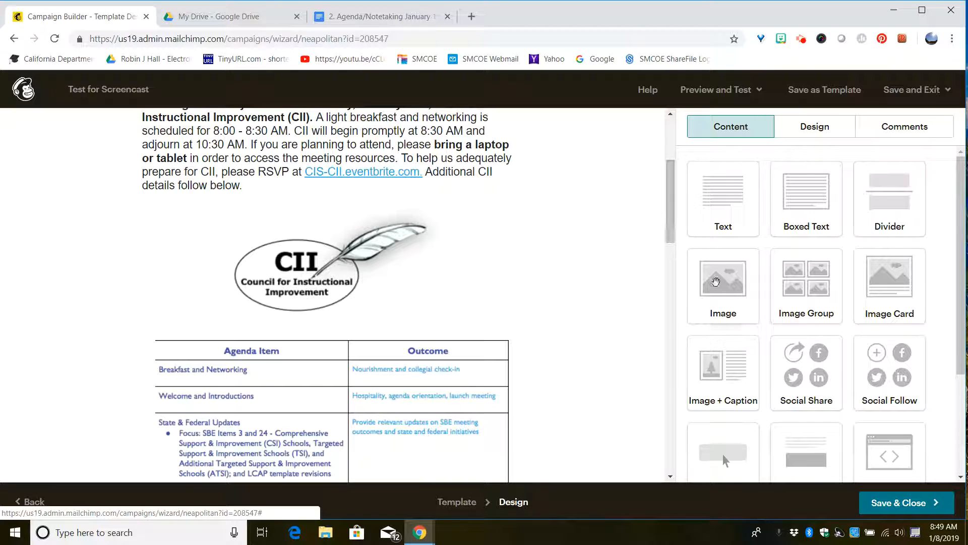
Insert an Image block between the CII logo and the agenda table, and browse the stored files for its picture
left_click_drag(721, 282, 417, 283)
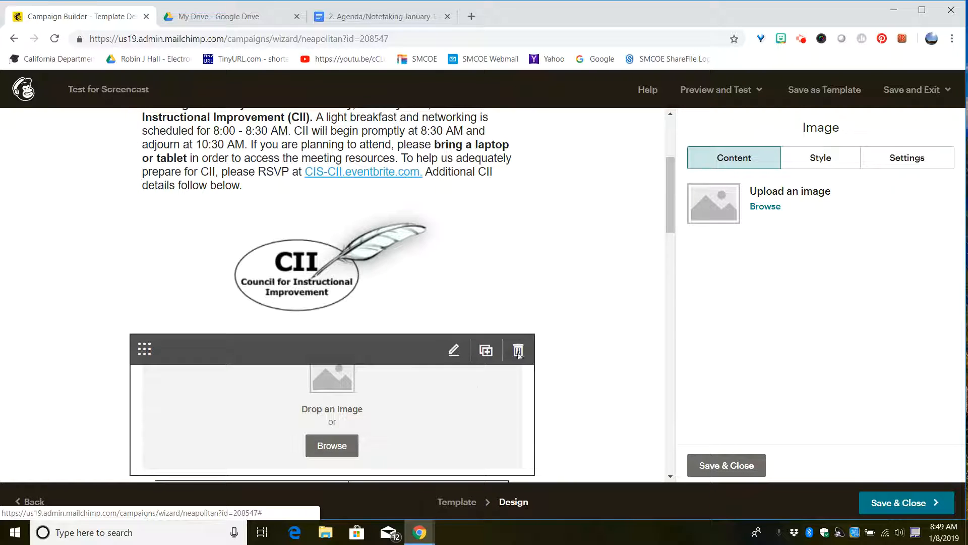
mouse_move(380, 396)
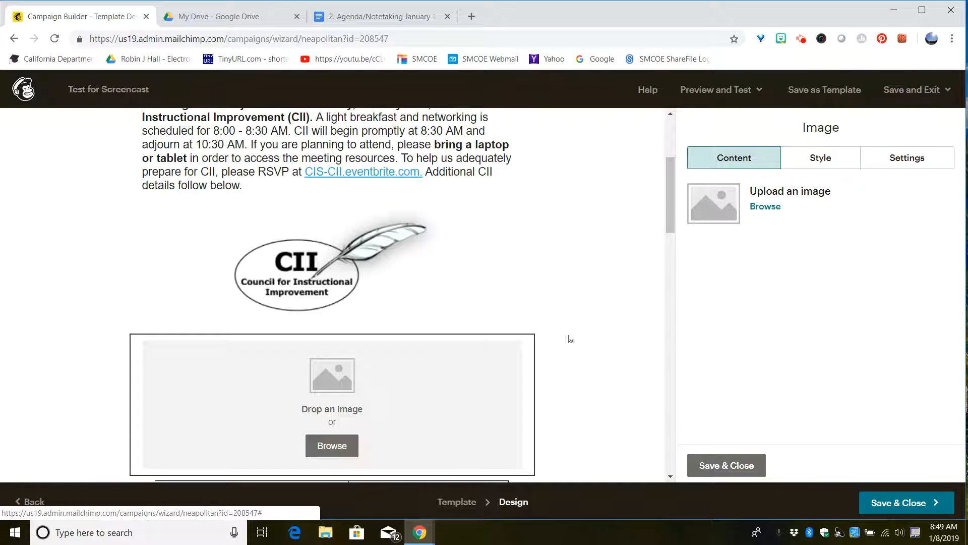
mouse_move(324, 405)
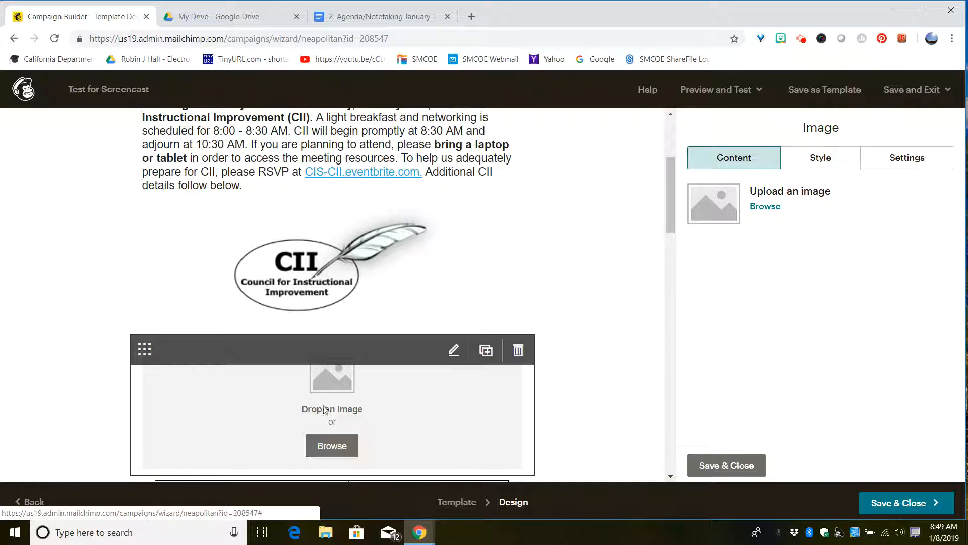
left_click(315, 447)
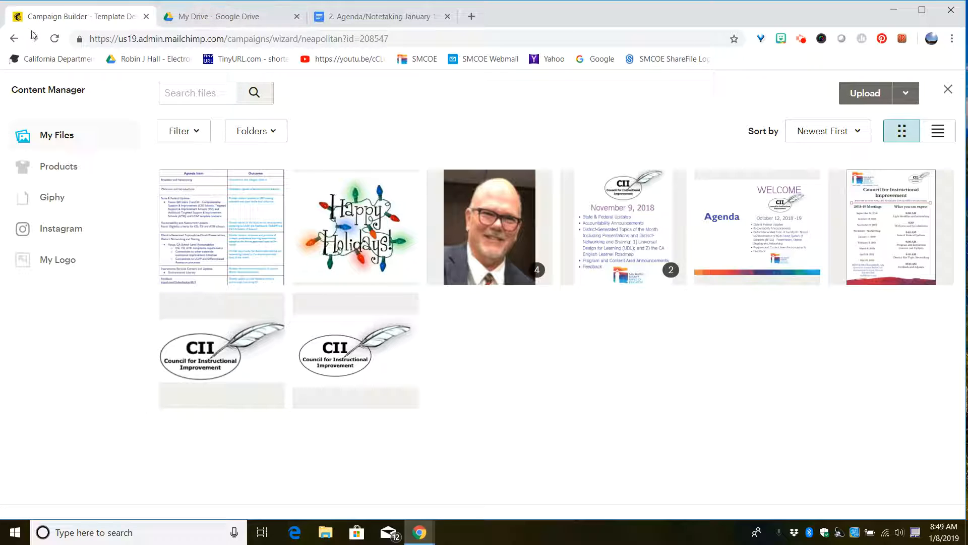
left_click(10, 40)
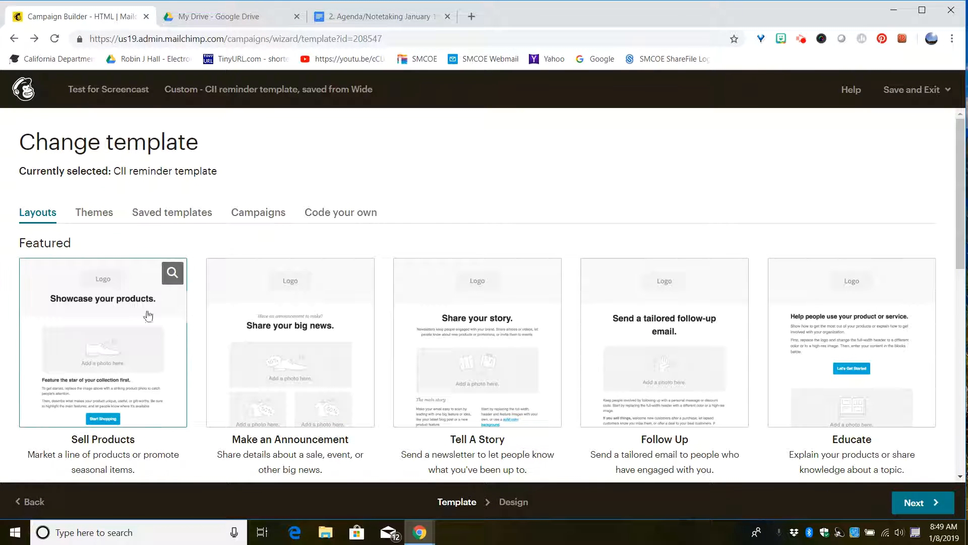
left_click(257, 212)
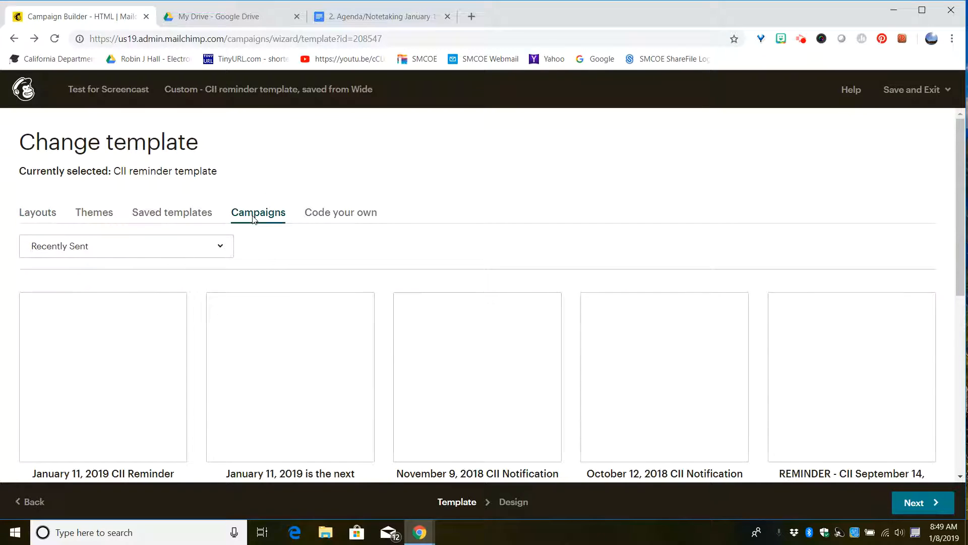
left_click(148, 352)
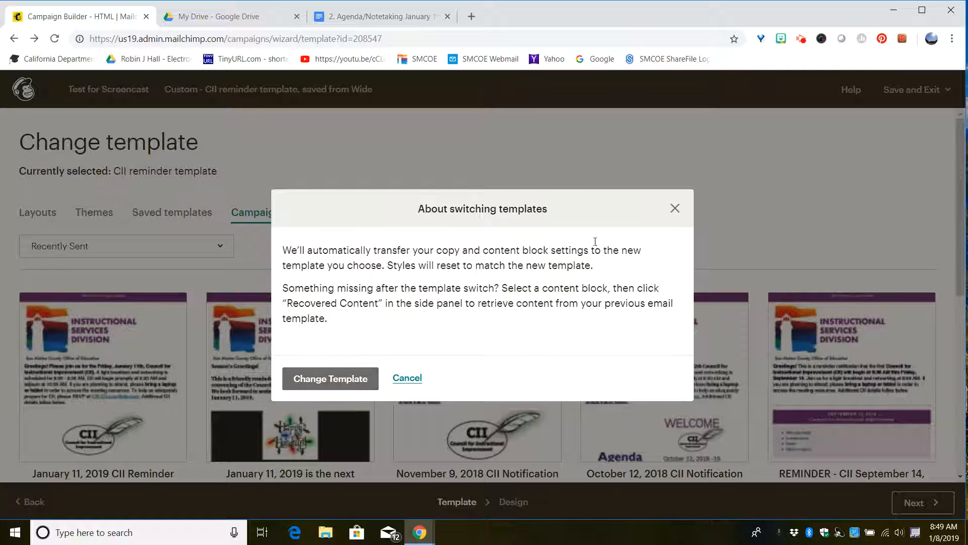
left_click(668, 215)
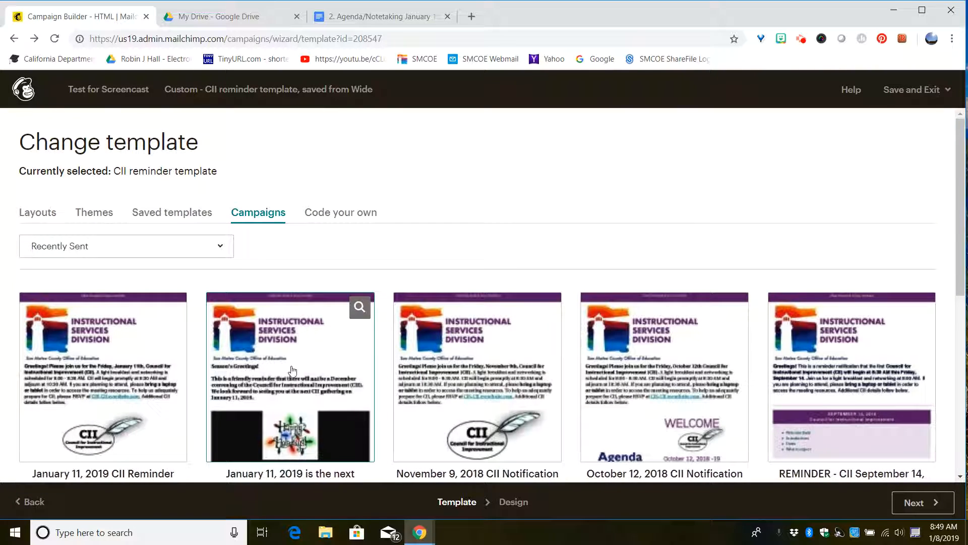
Look through the recently sent campaigns and compare the saved templates, CII reminder template and ISD_prototype
scroll(294, 359, "down", 3)
scroll(296, 366, "down", 4)
scroll(298, 353, "up", 6)
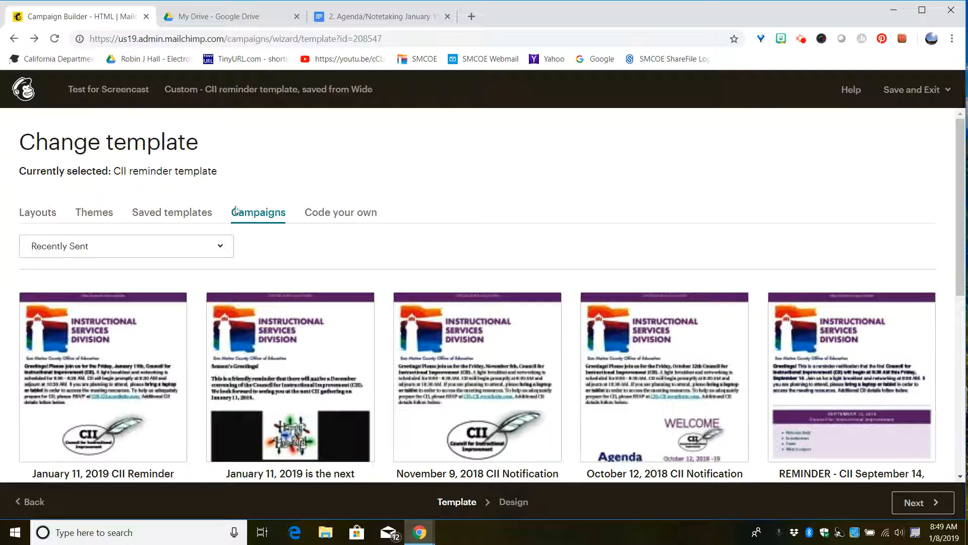
left_click_drag(961, 206, 962, 348)
left_click(961, 208)
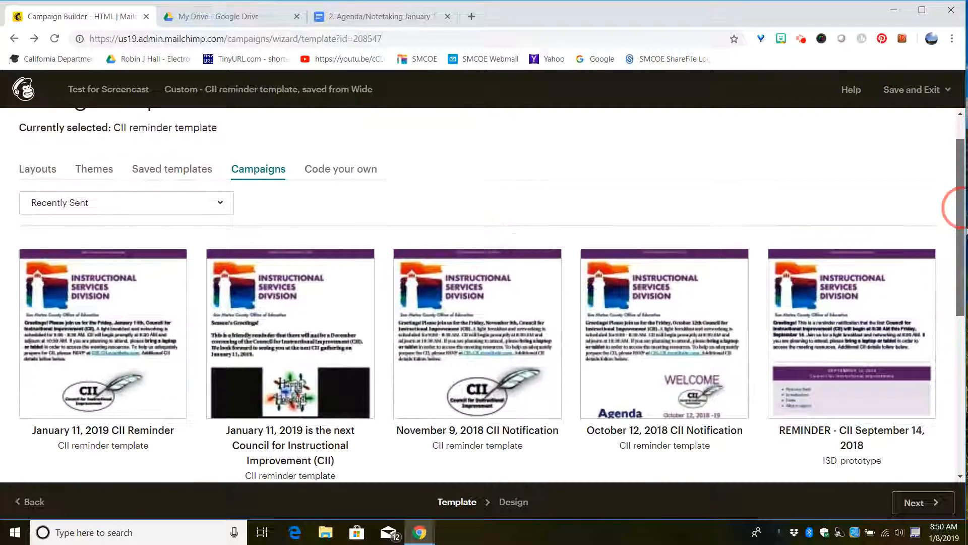
left_click(160, 174)
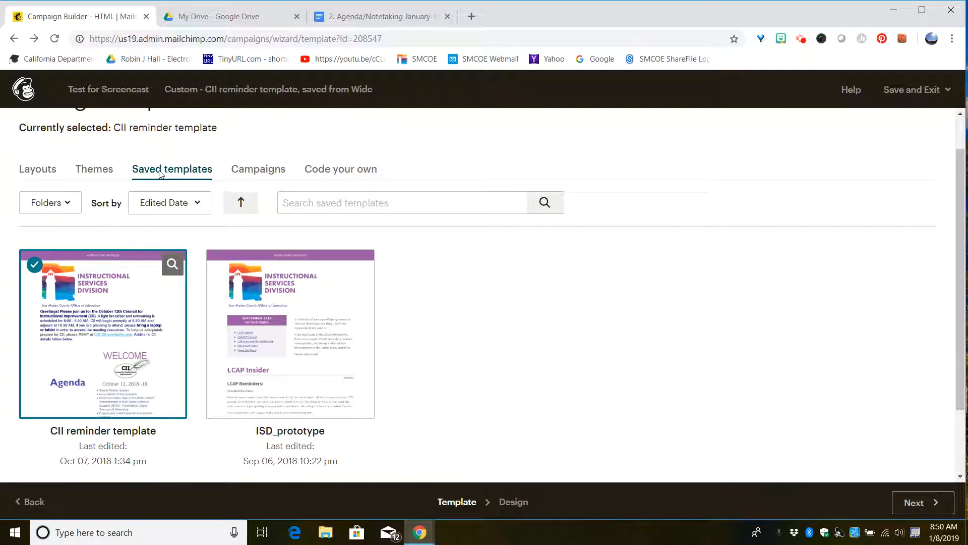
scroll(416, 381, "down", 2)
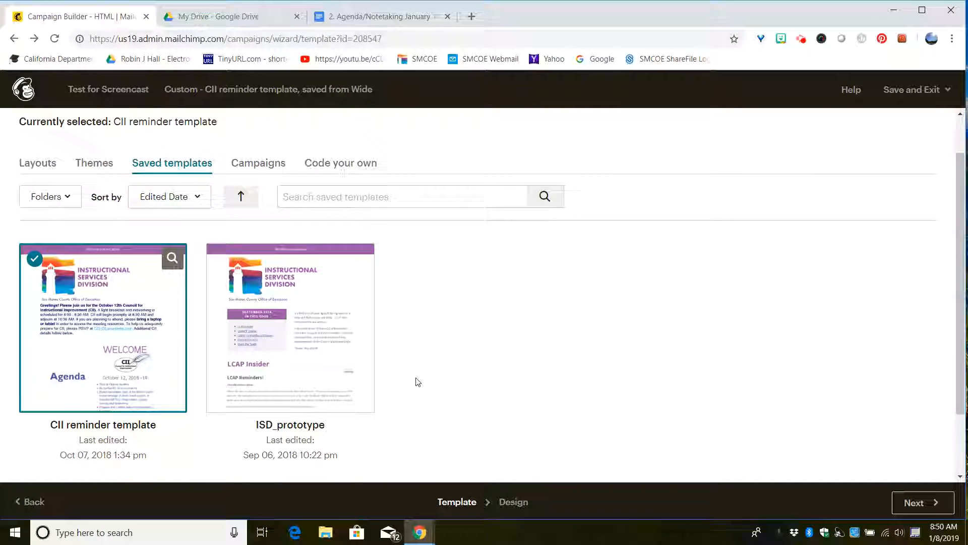
scroll(408, 378, "up", 3)
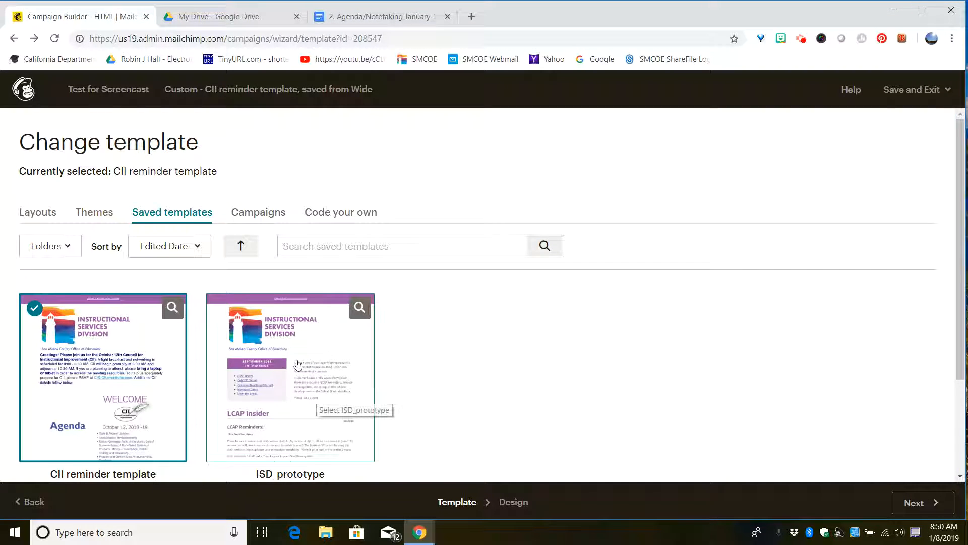
scroll(308, 348, "down", 3)
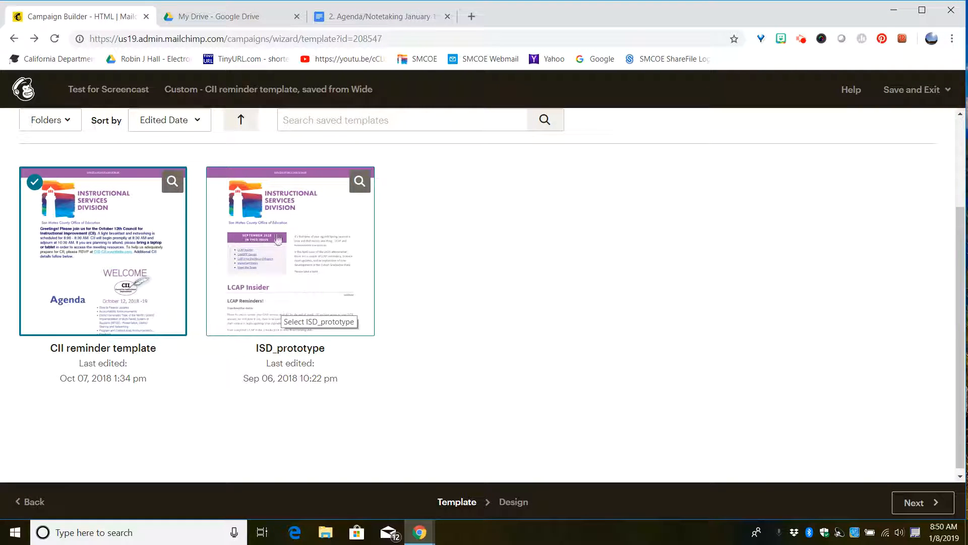
scroll(300, 237, "up", 3)
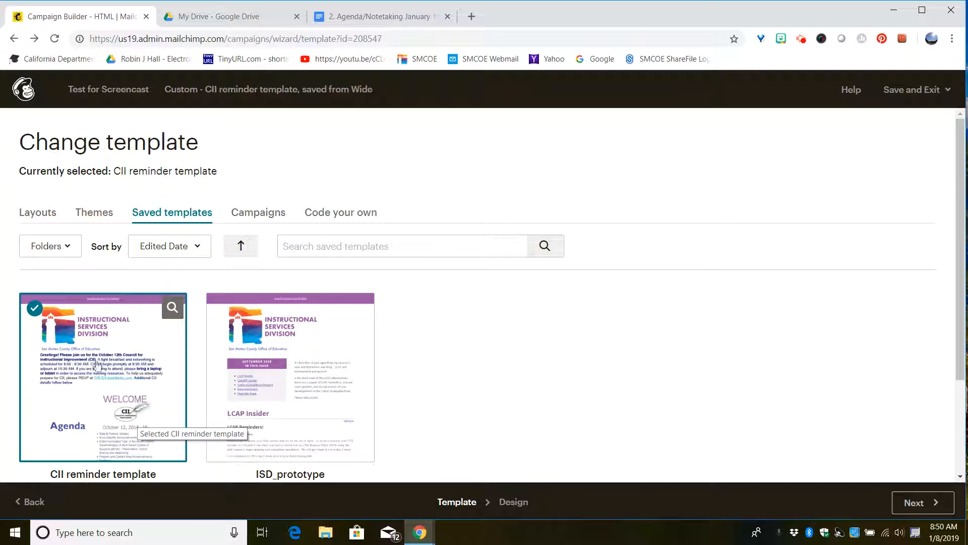
Check which saved template each recently sent campaign is based on, down to the oldest one
left_click(253, 215)
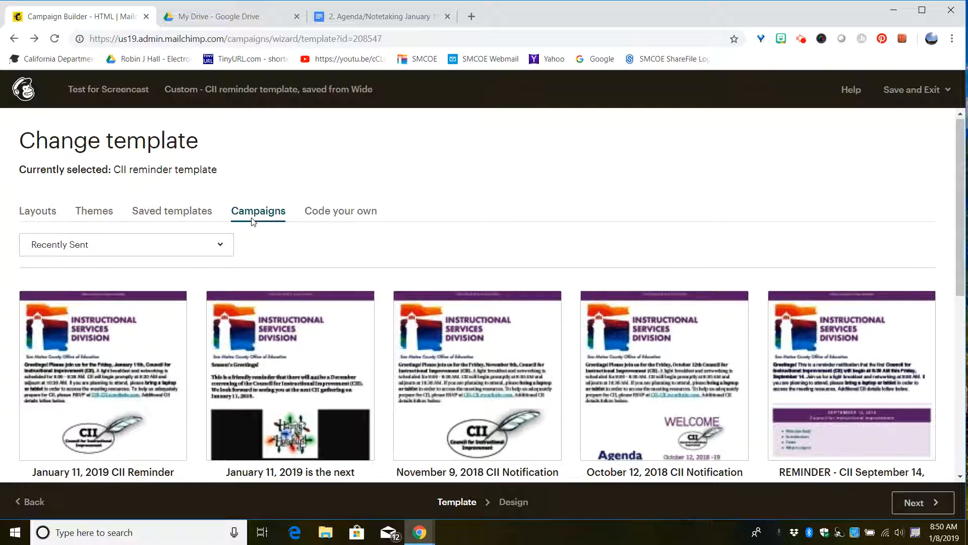
scroll(230, 303, "down", 2)
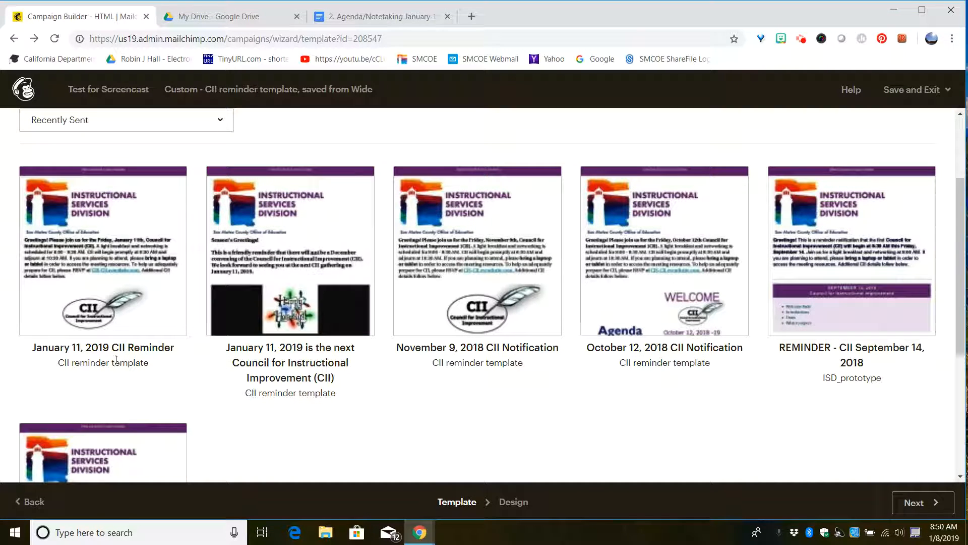
scroll(168, 382, "down", 1)
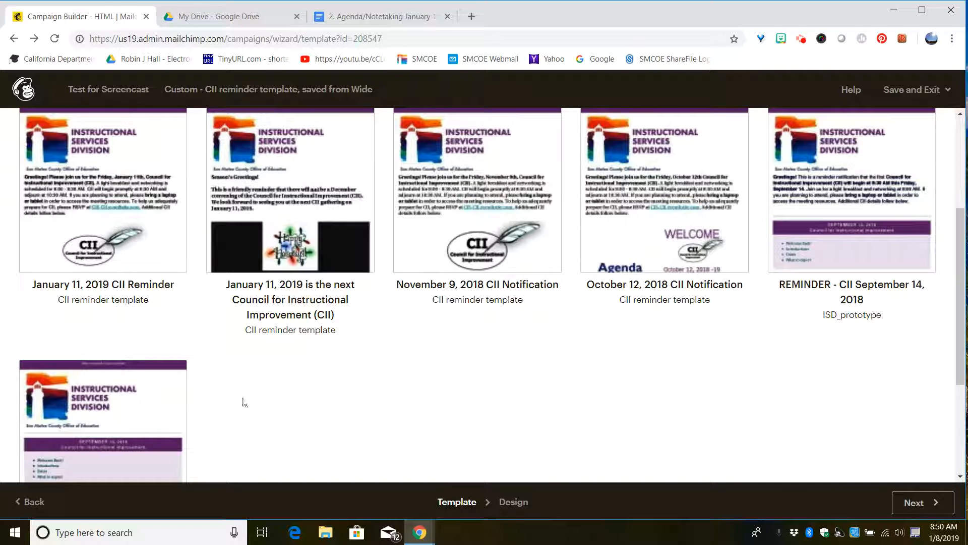
scroll(243, 401, "down", 3)
scroll(242, 383, "up", 6)
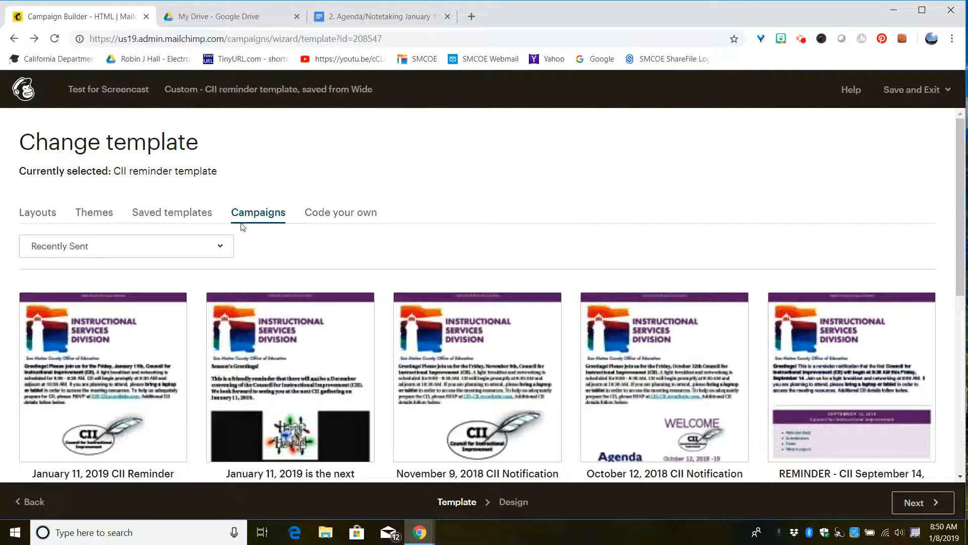
Leave the template selection and reopen the "Test for Screencast" draft from the campaign list
left_click(23, 91)
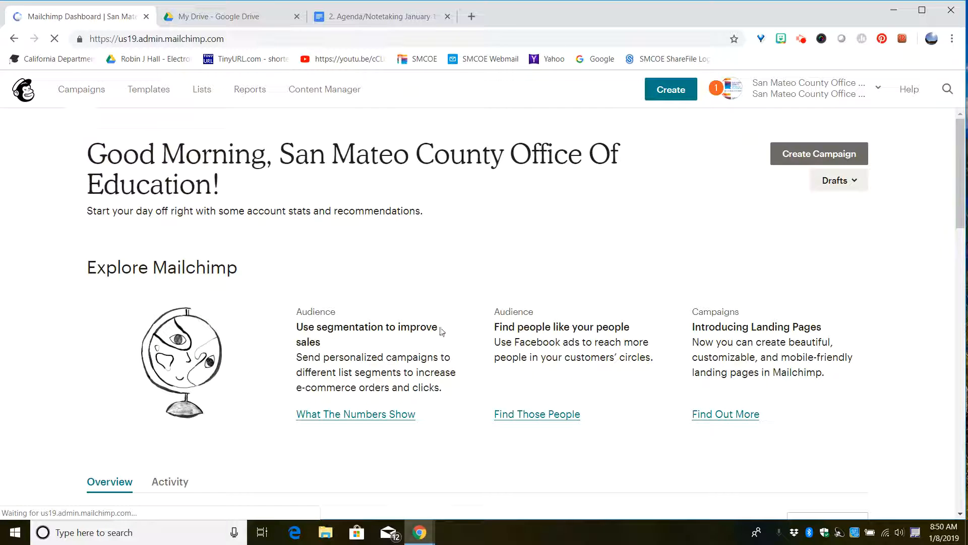
scroll(548, 255, "down", 4)
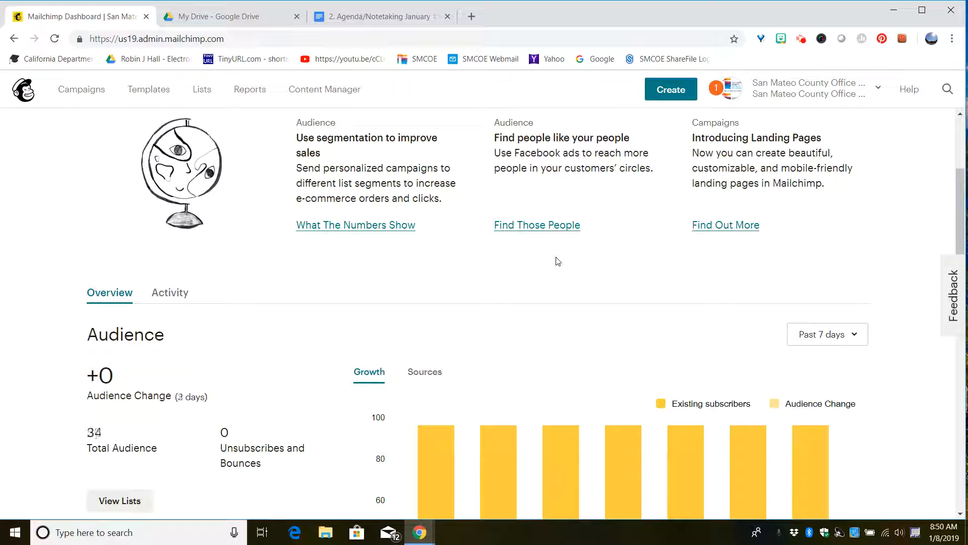
scroll(558, 260, "up", 4)
left_click(79, 91)
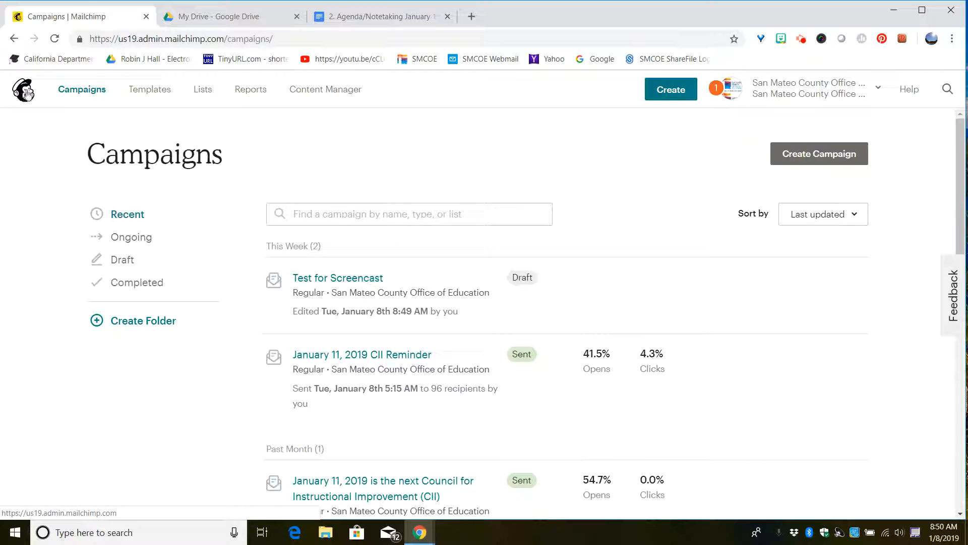
left_click(338, 282)
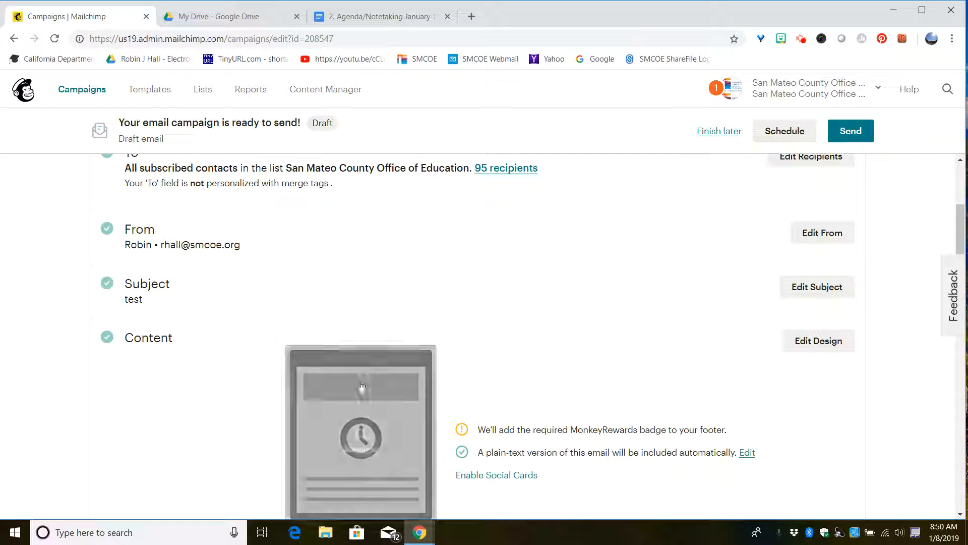
scroll(806, 373, "down", 3)
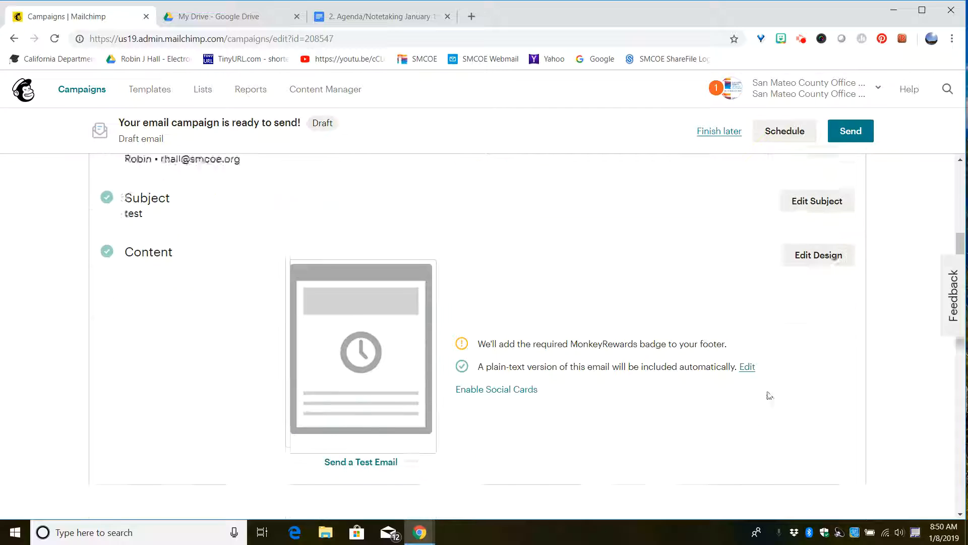
Open the draft's content design and look through the featured and basic layouts
left_click(813, 218)
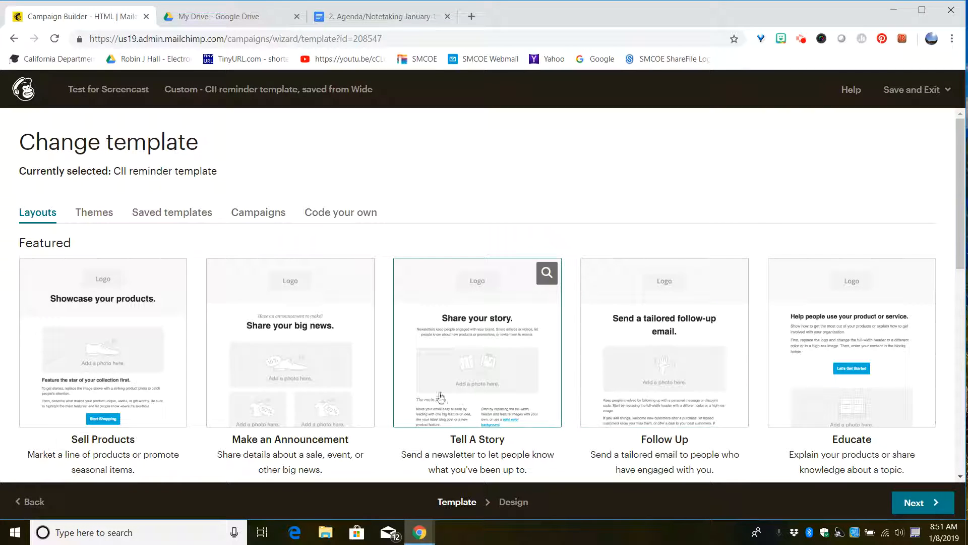
scroll(378, 415, "down", 5)
scroll(366, 408, "up", 5)
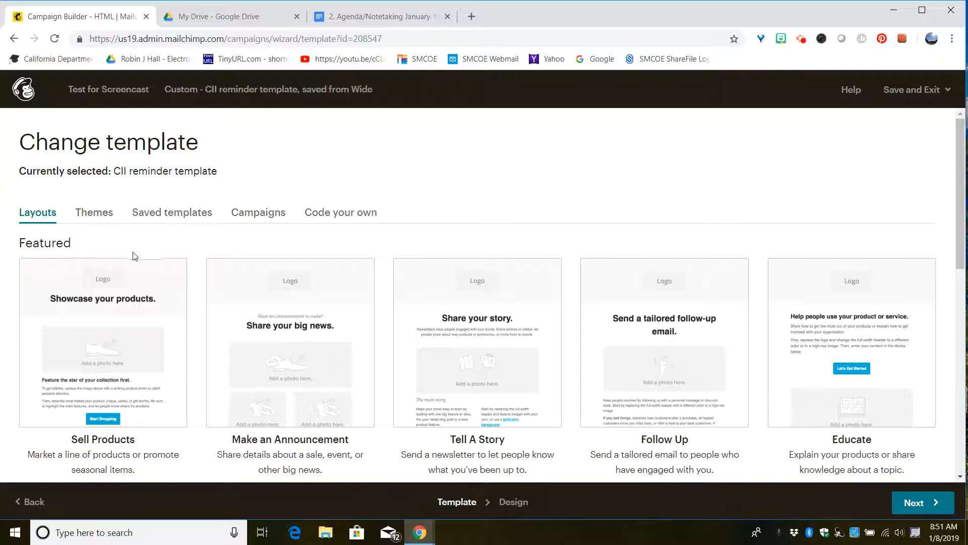
scroll(132, 256, "down", 10)
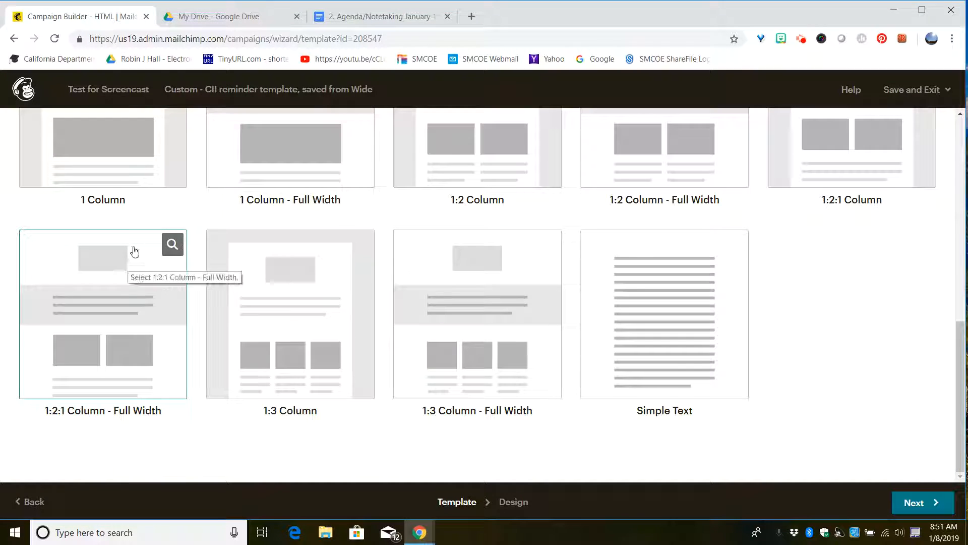
scroll(133, 255, "up", 10)
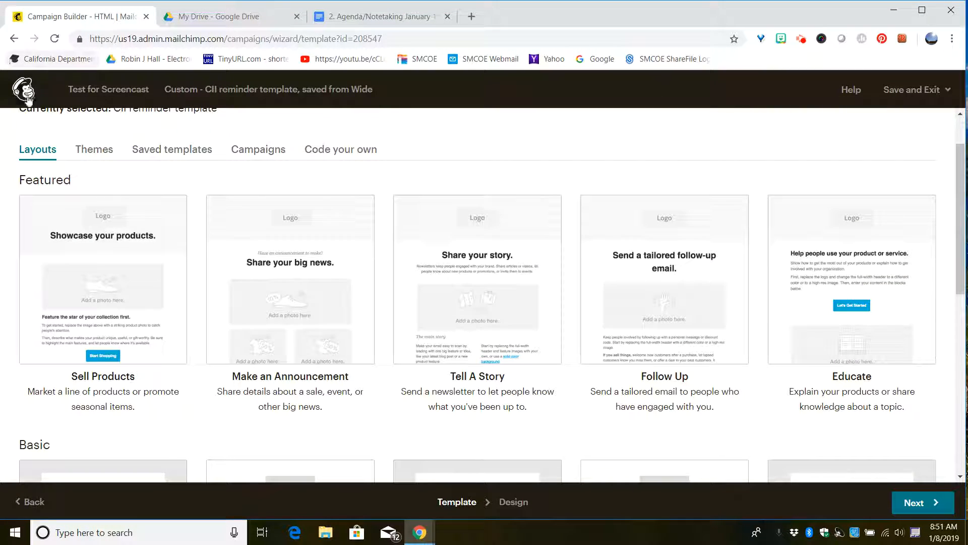
Return to the "Test for Screencast" draft's setup through the campaign list and go to its content preview
left_click(26, 93)
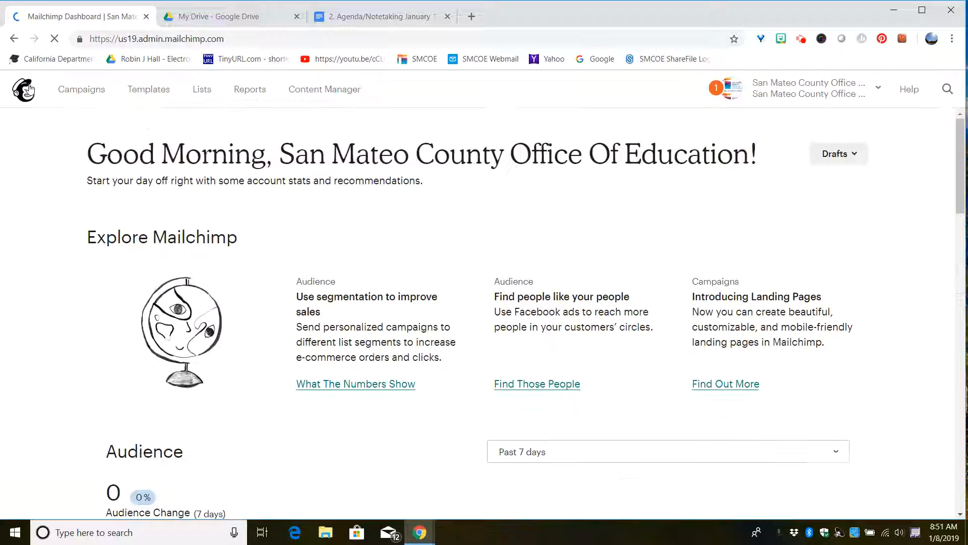
scroll(758, 291, "down", 2)
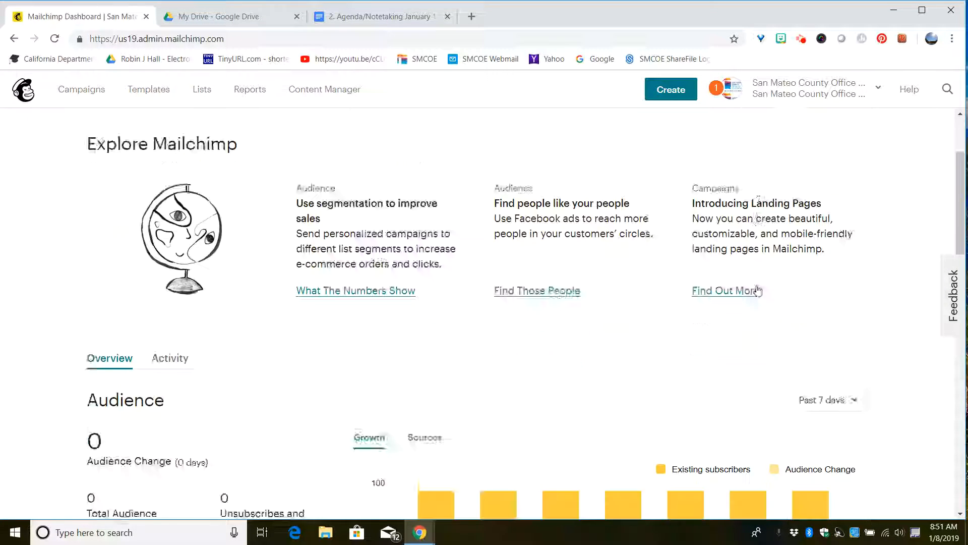
scroll(730, 303, "down", 4)
scroll(272, 159, "up", 1)
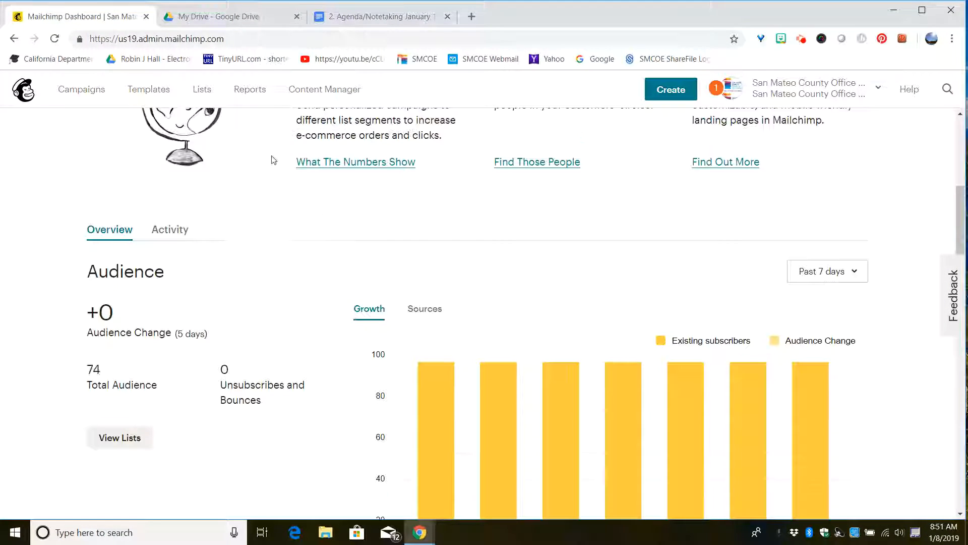
left_click(70, 87)
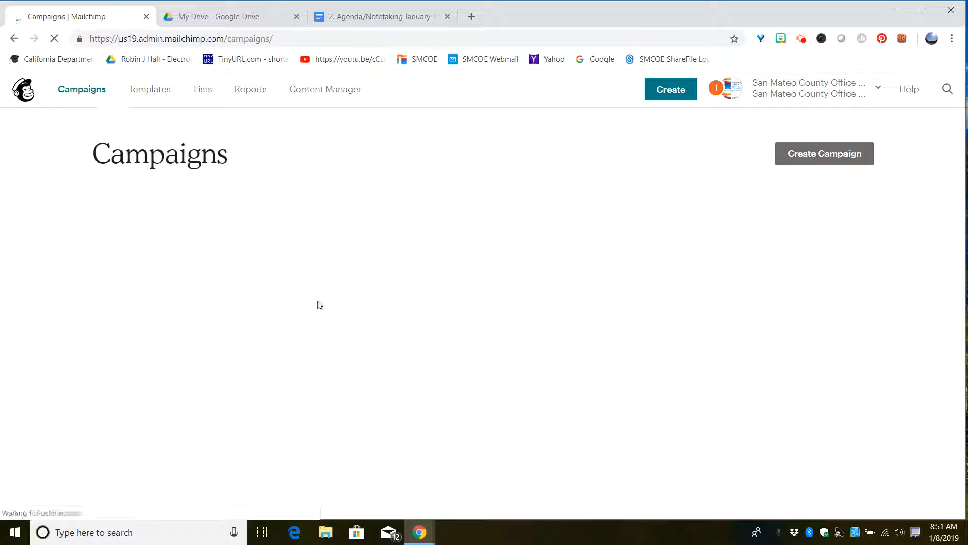
left_click(822, 281)
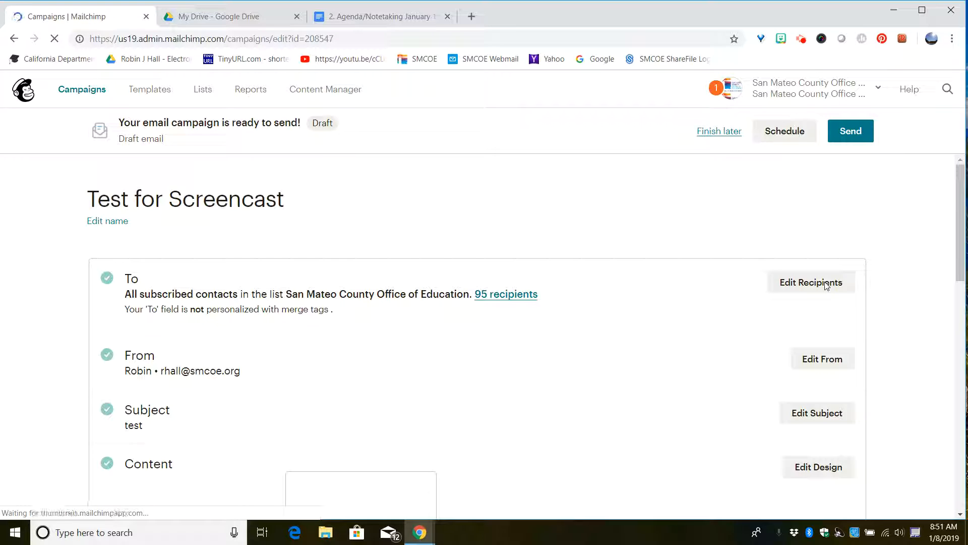
scroll(751, 316, "down", 4)
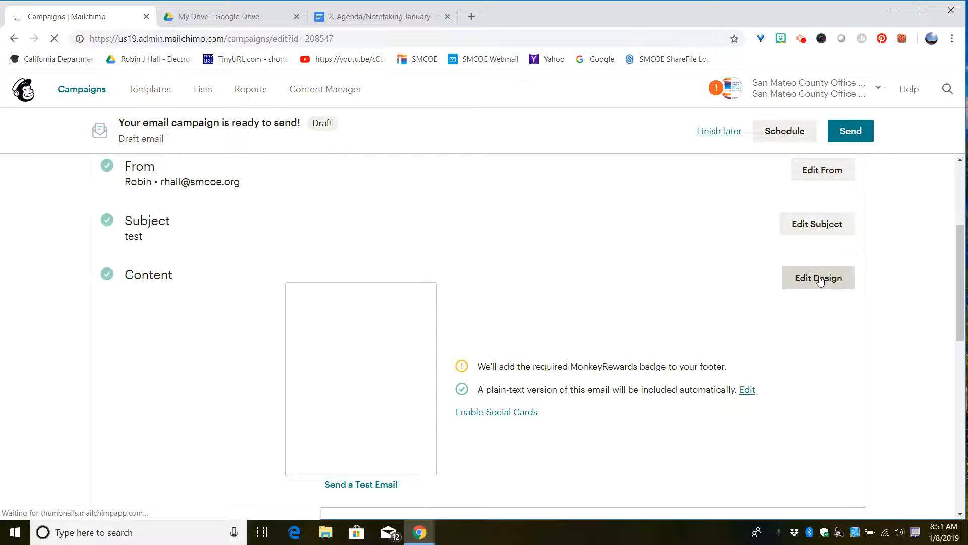
mouse_move(385, 438)
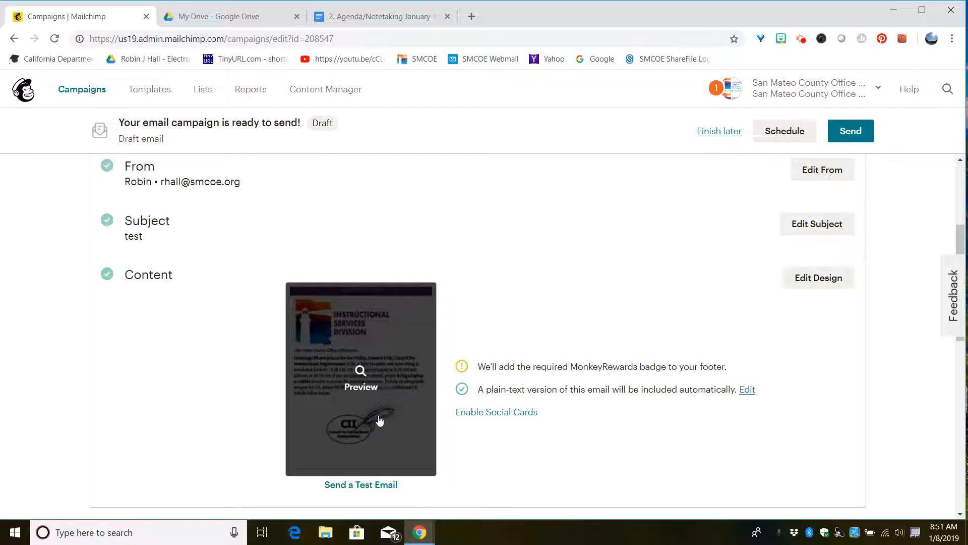
Open the draft's content preview and read through the whole email in the desktop view
left_click(396, 375)
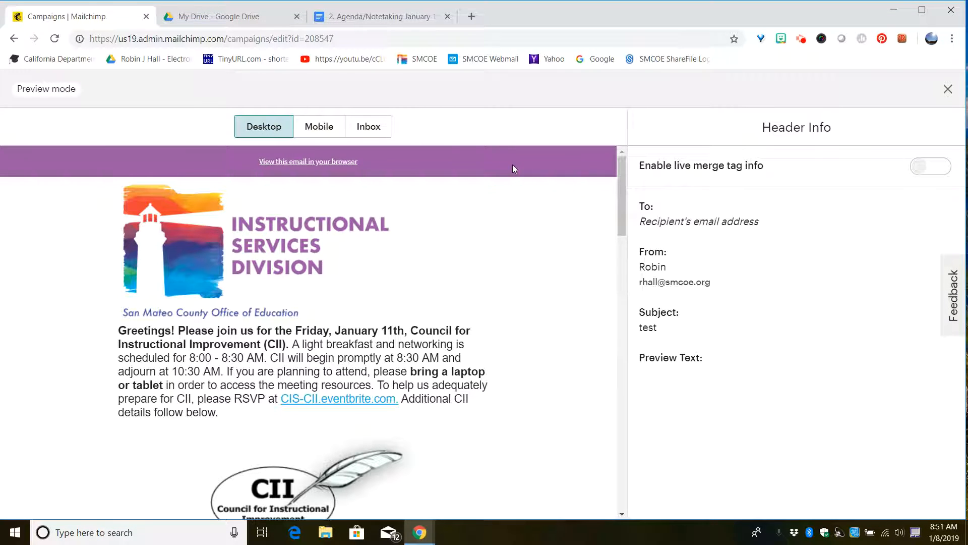
scroll(497, 242, "down", 10)
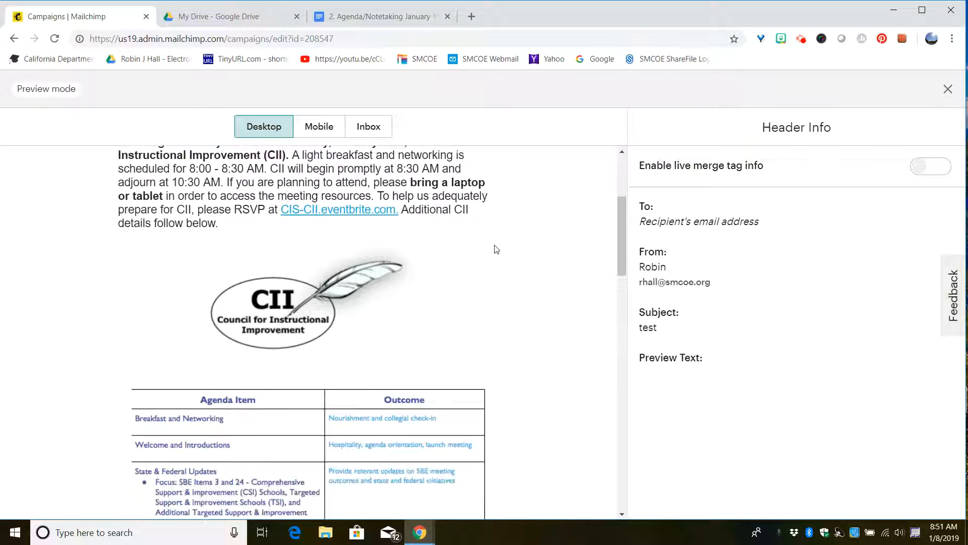
scroll(485, 263, "down", 15)
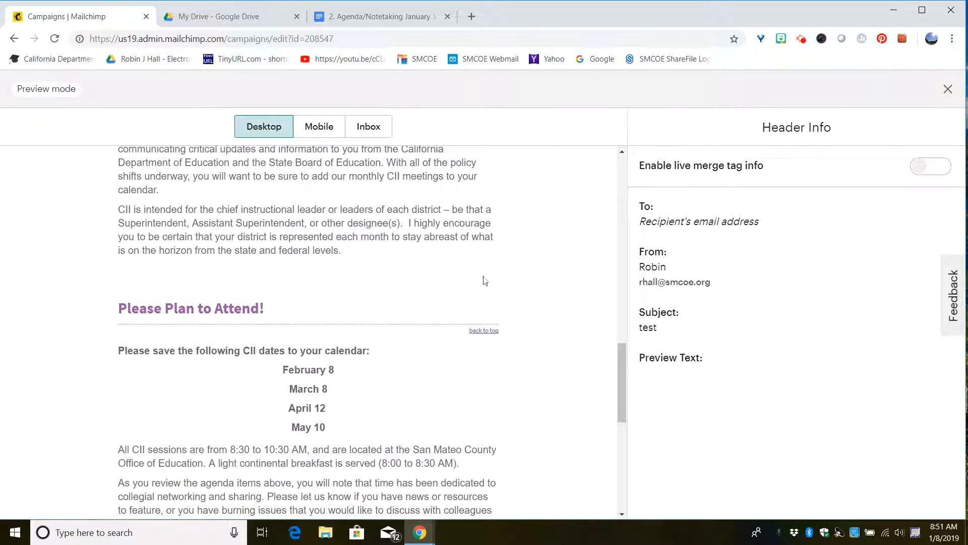
scroll(479, 283, "down", 2)
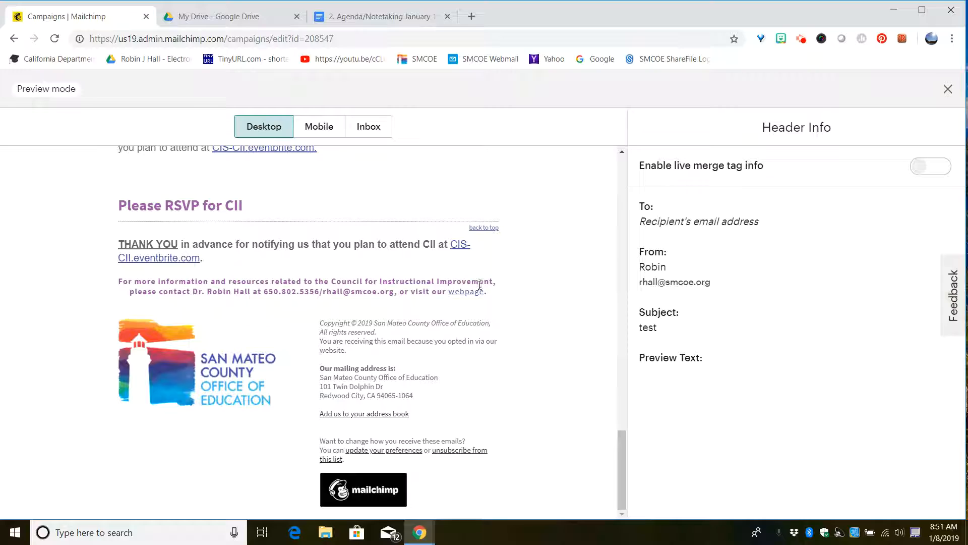
scroll(479, 283, "up", 20)
scroll(494, 280, "up", 1)
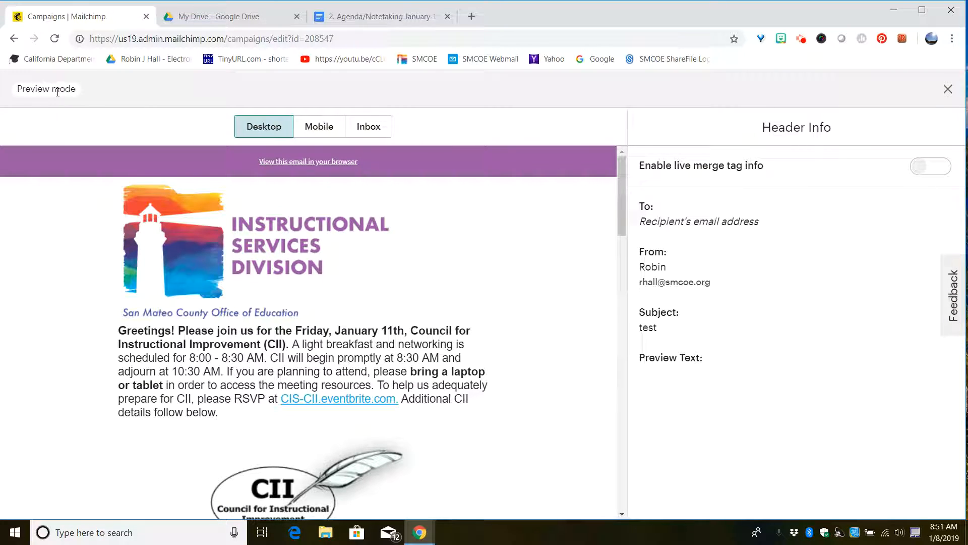
Check the email in the mobile and inbox previews and leave the preview mode
left_click(323, 129)
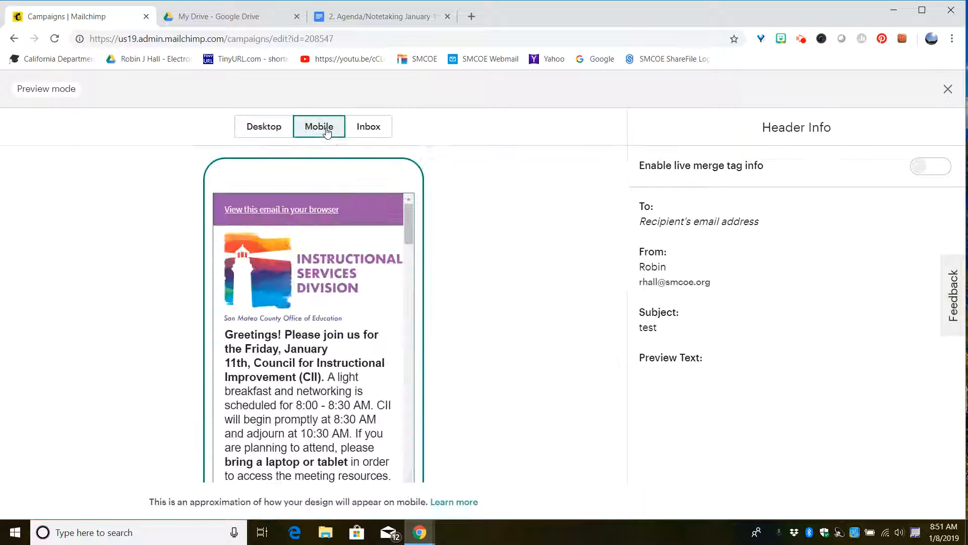
left_click(354, 132)
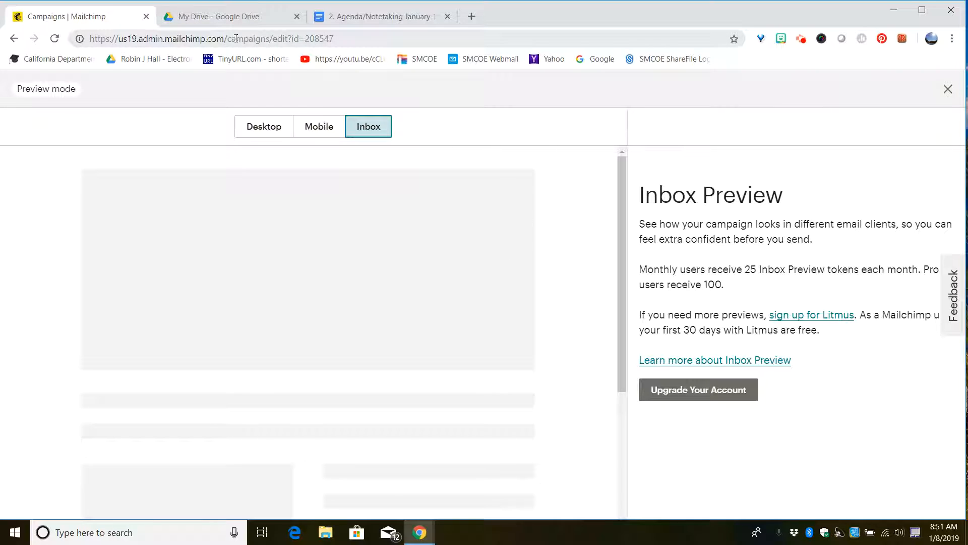
left_click(948, 90)
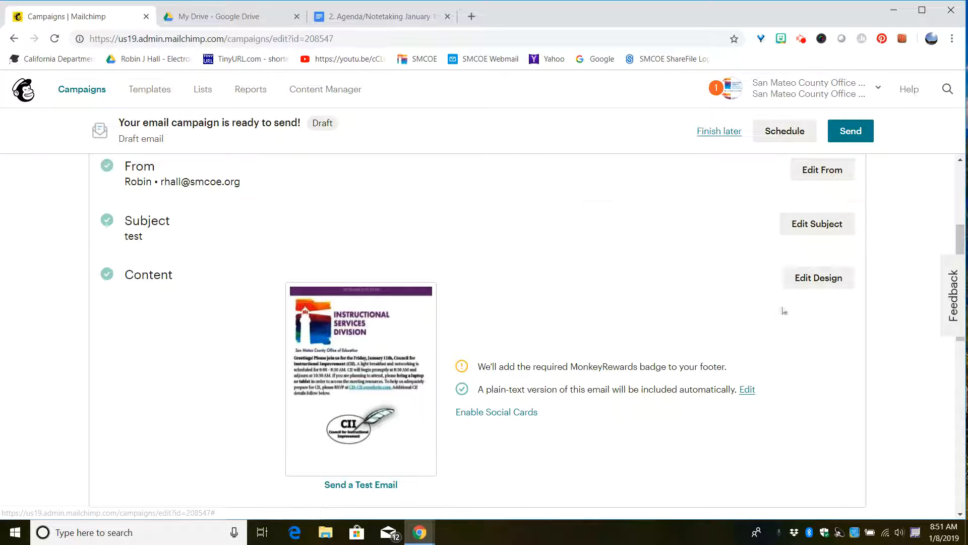
Open the draft's content design for editing and look through the available themes and saved templates
left_click(811, 283)
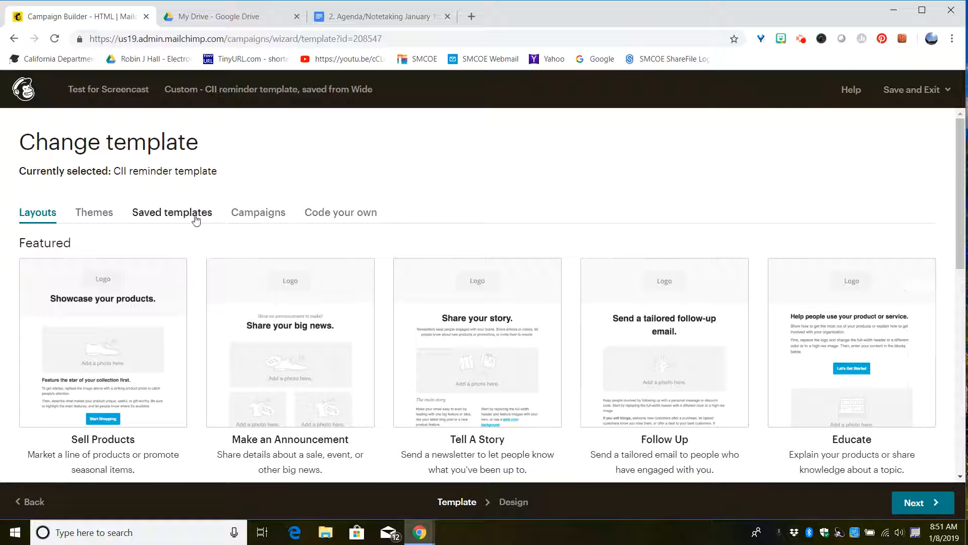
scroll(167, 197, "down", 1)
left_click(96, 150)
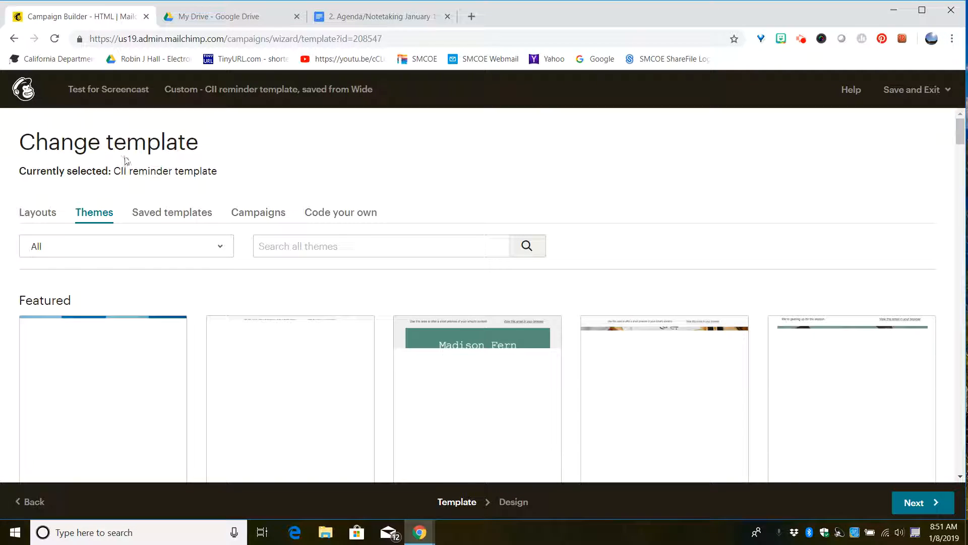
scroll(167, 209, "down", 2)
scroll(166, 209, "up", 2)
left_click(169, 216)
scroll(244, 333, "down", 2)
scroll(244, 333, "up", 2)
Change the draft's template to the recently sent "January 11, 2019 CII Reminder" campaign
left_click(264, 216)
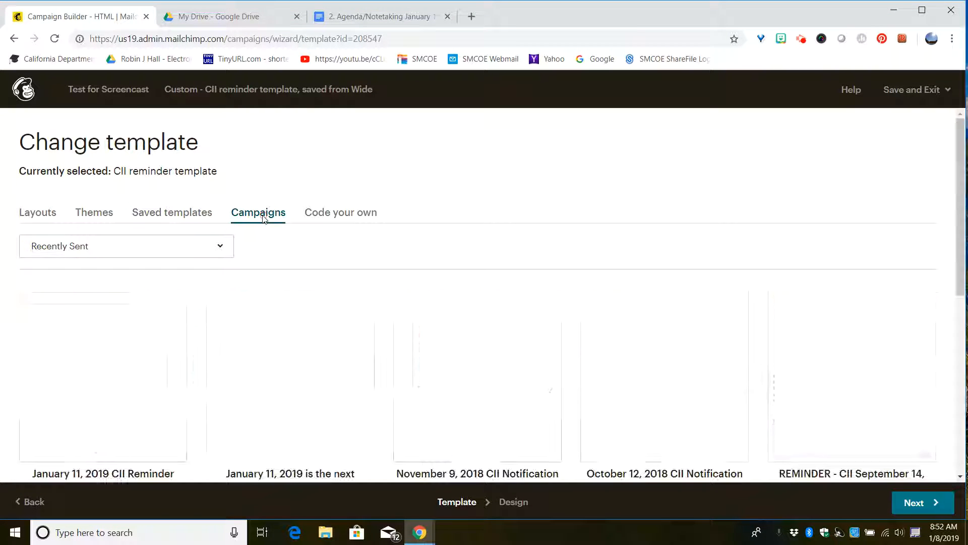
left_click(129, 382)
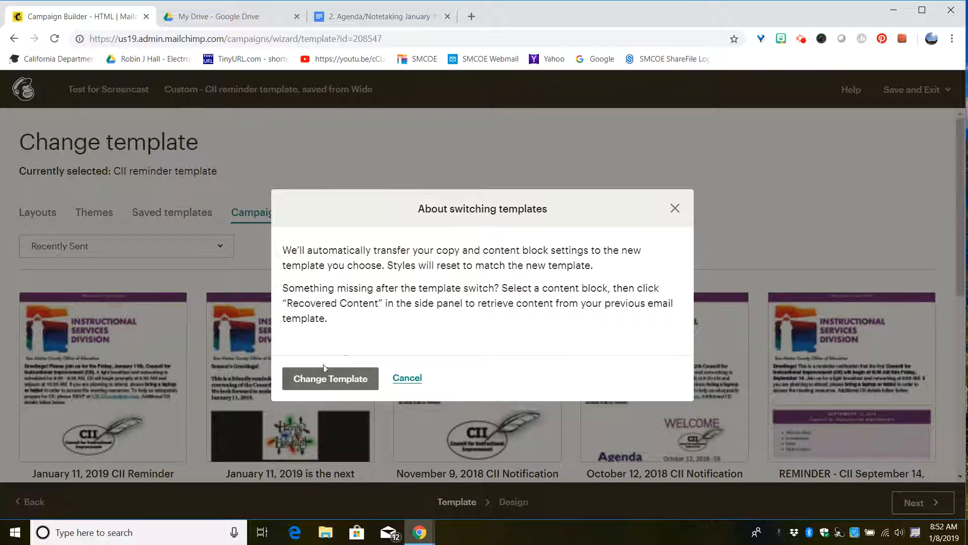
left_click(325, 379)
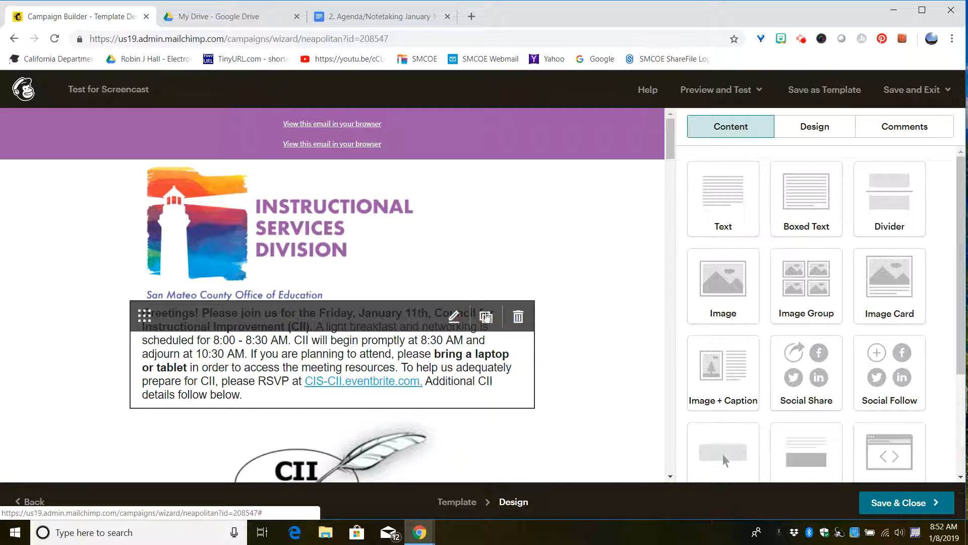
Delete the empty image placeholder block between the CII logo and the agenda table
mouse_move(671, 151)
left_mouse_down()
mouse_move(669, 230)
mouse_move(669, 160)
left_mouse_up()
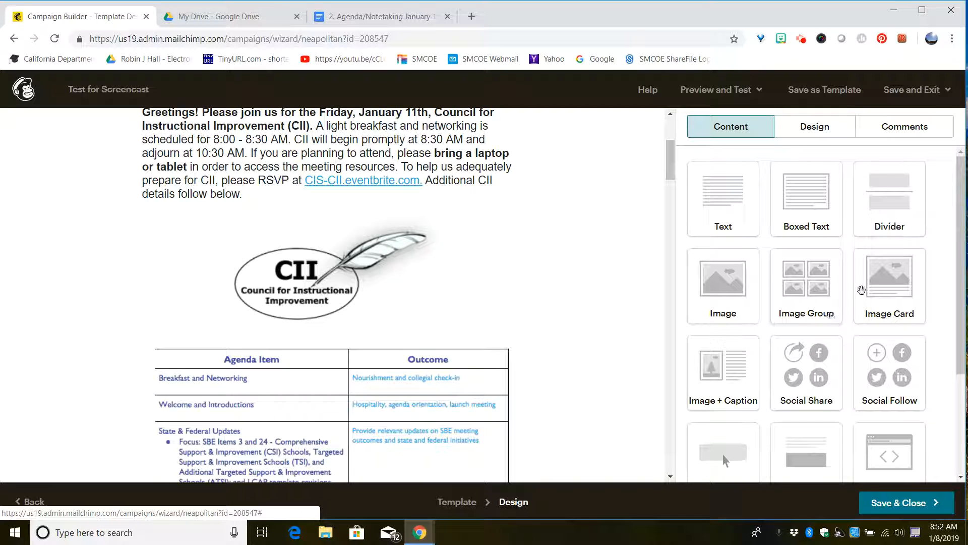
scroll(861, 291, "down", 1)
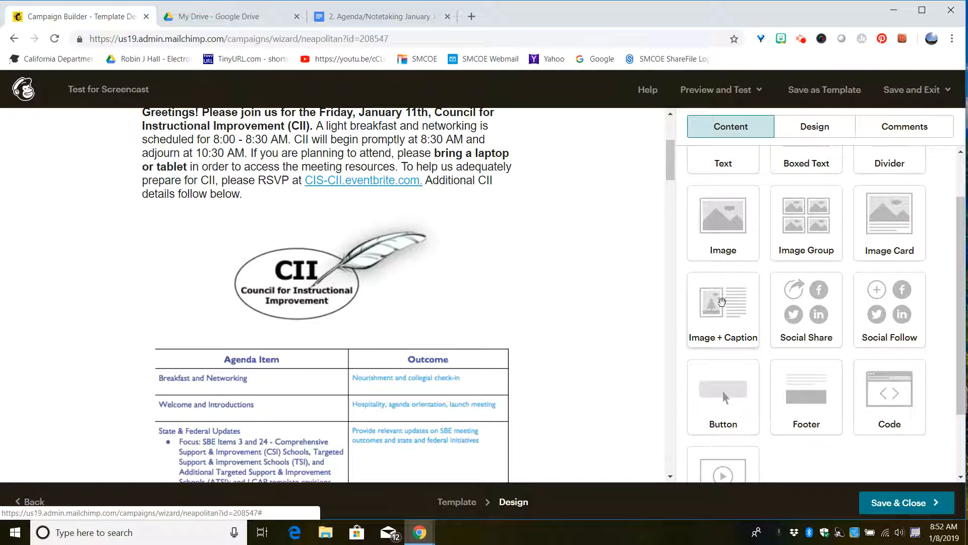
mouse_move(322, 283)
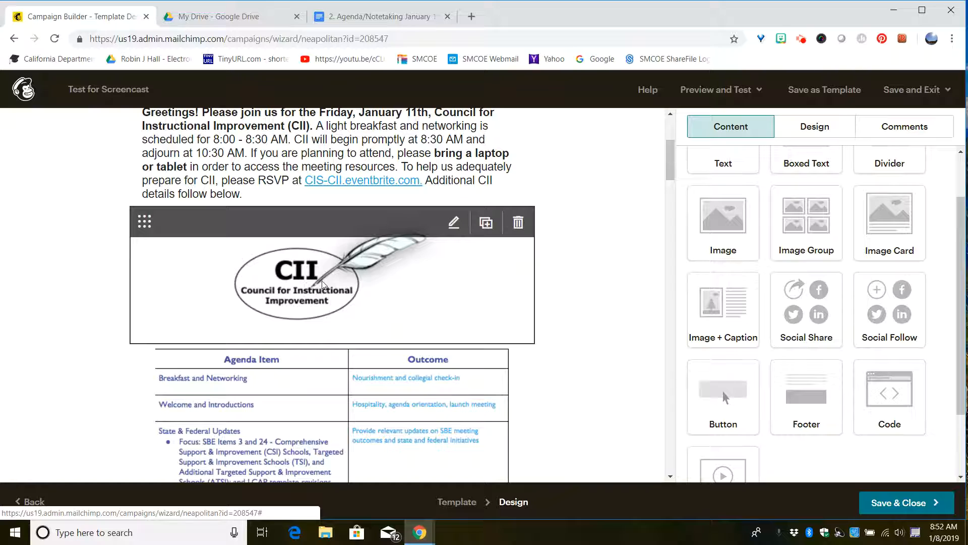
left_click_drag(145, 221, 143, 222)
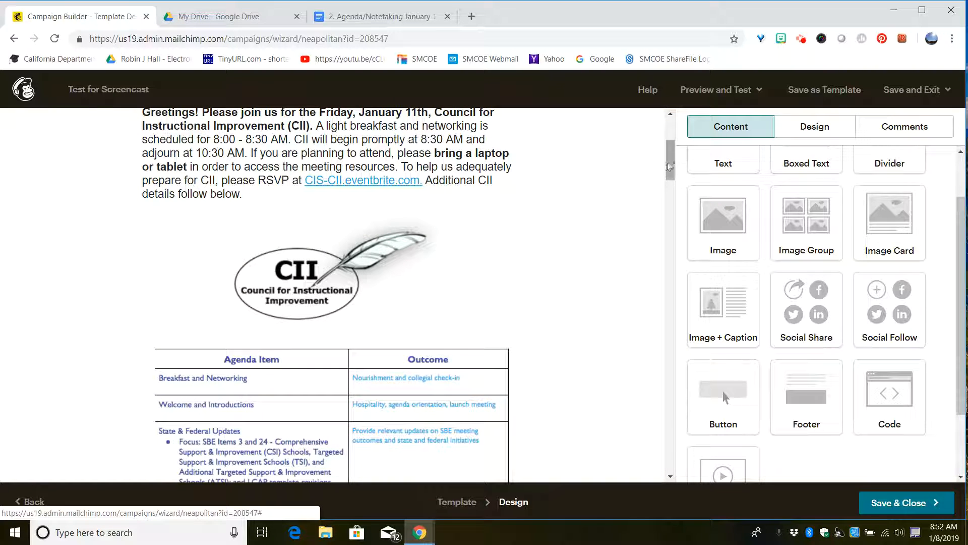
left_click_drag(671, 162, 666, 258)
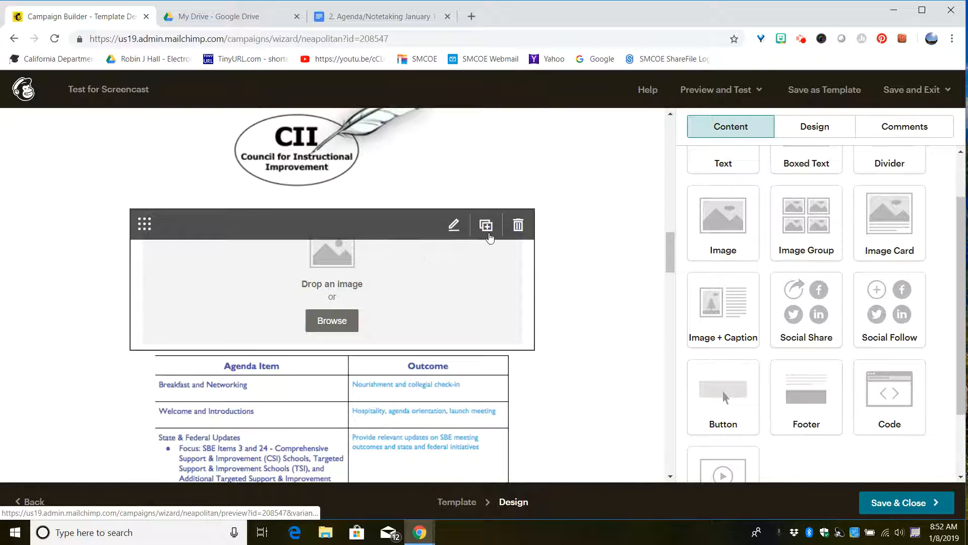
left_click(518, 226)
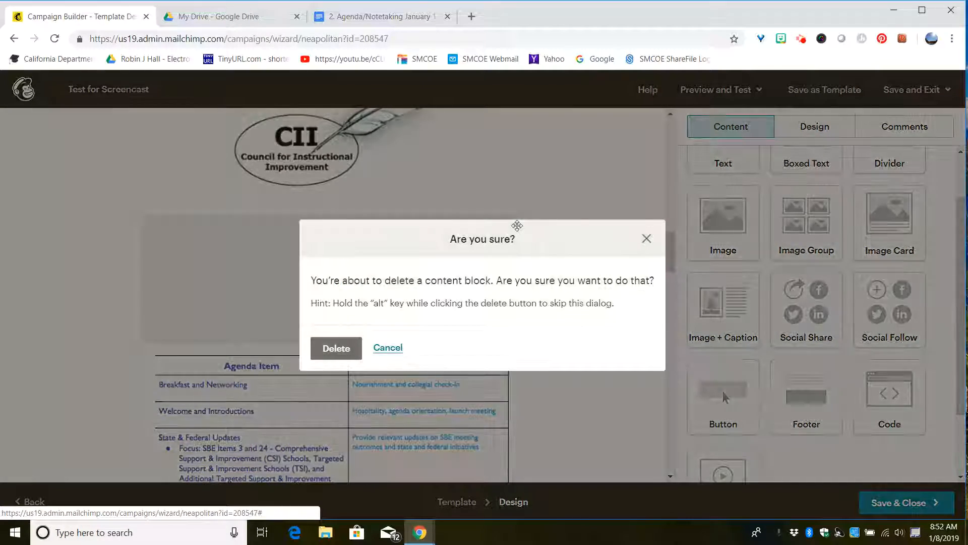
left_click(336, 348)
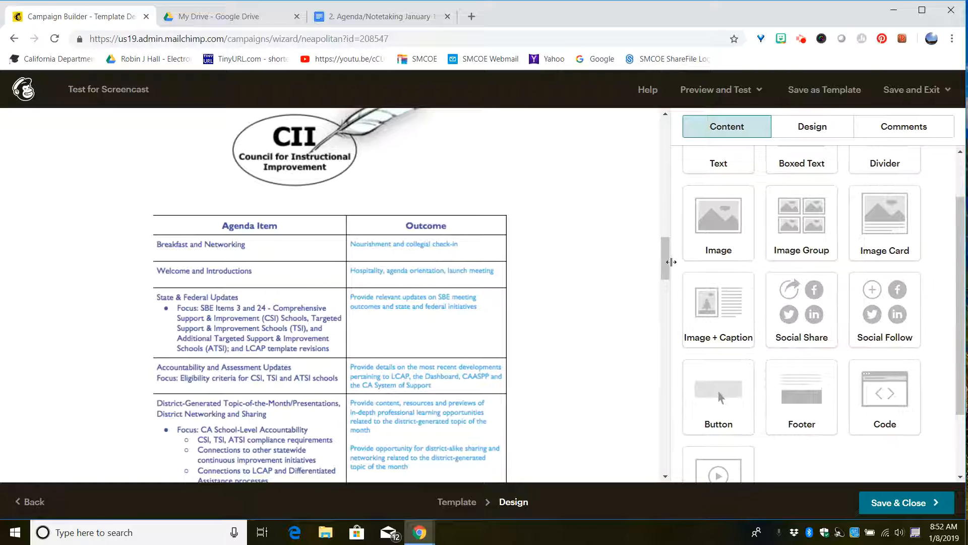
Open the "Please RSVP for CII" heading block for editing, look through the email's other sections, and close the block's editor
left_click_drag(665, 254, 668, 306)
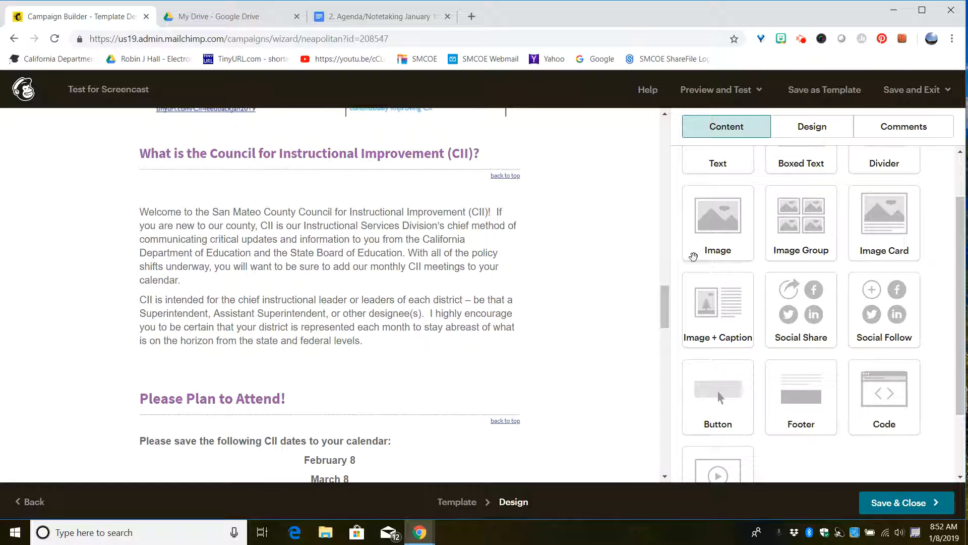
mouse_move(665, 309)
left_mouse_down()
mouse_move(667, 345)
mouse_move(670, 337)
left_mouse_up()
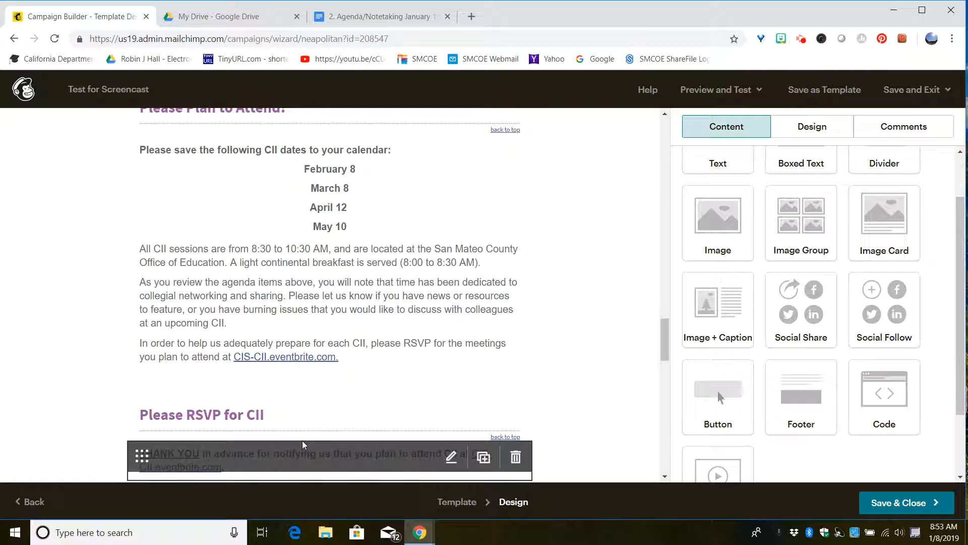
mouse_move(327, 406)
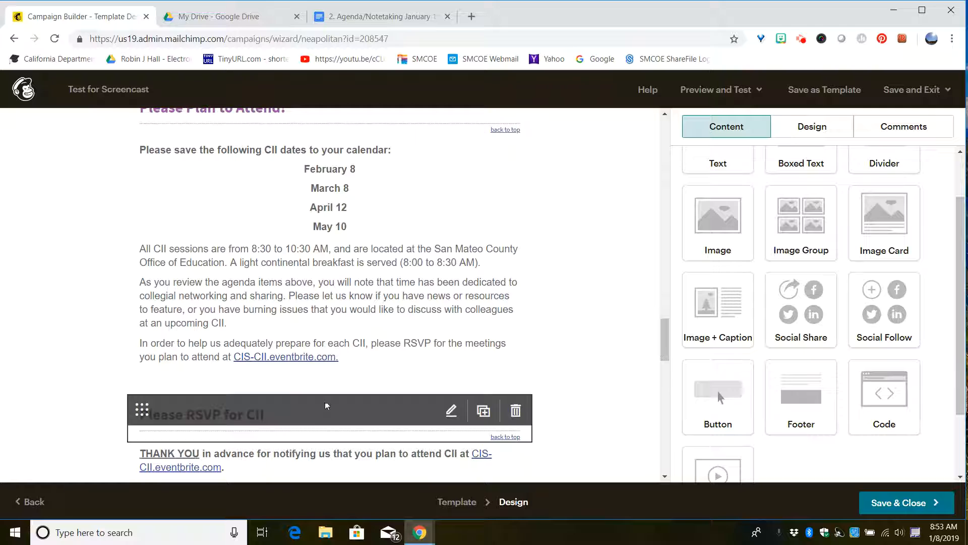
left_click(452, 412)
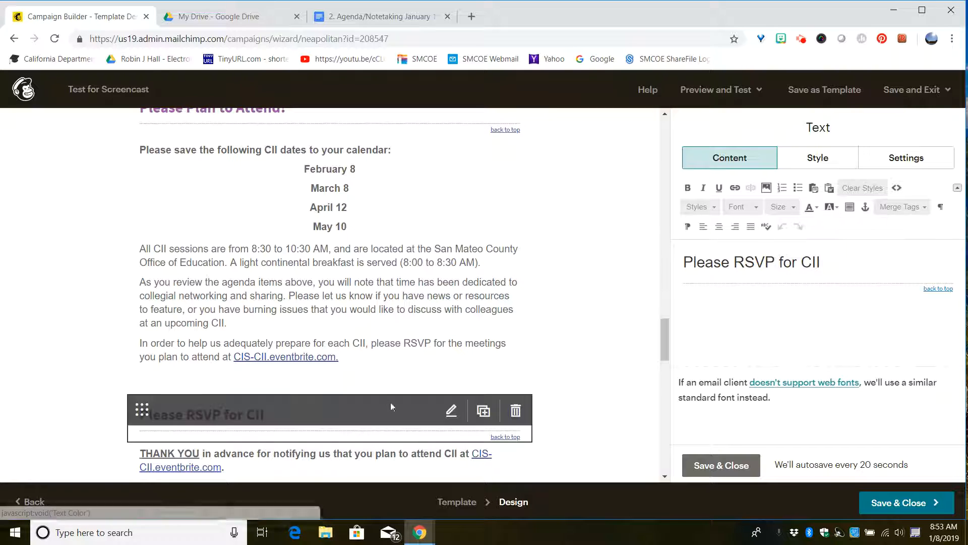
left_click_drag(666, 334, 675, 159)
left_click(666, 332)
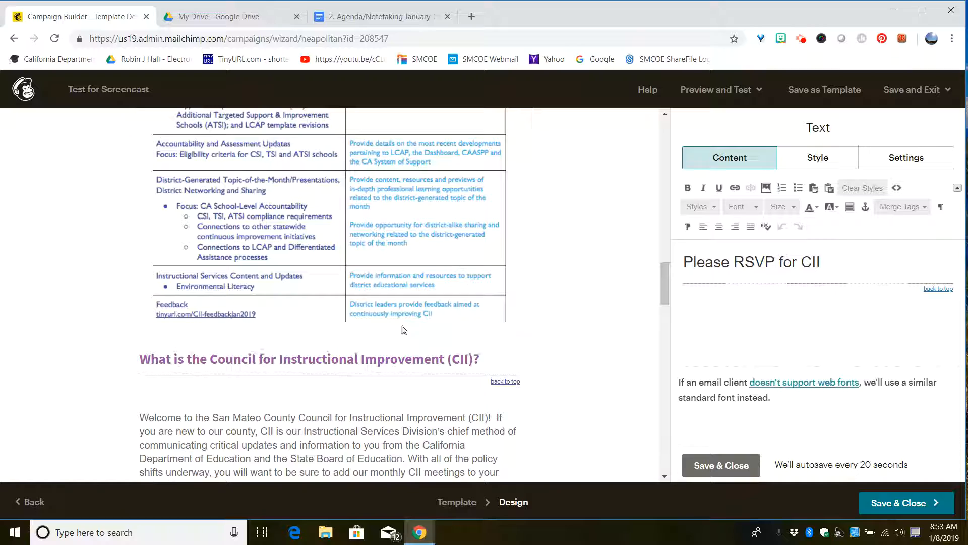
scroll(411, 338, "down", 8)
scroll(377, 341, "down", 8)
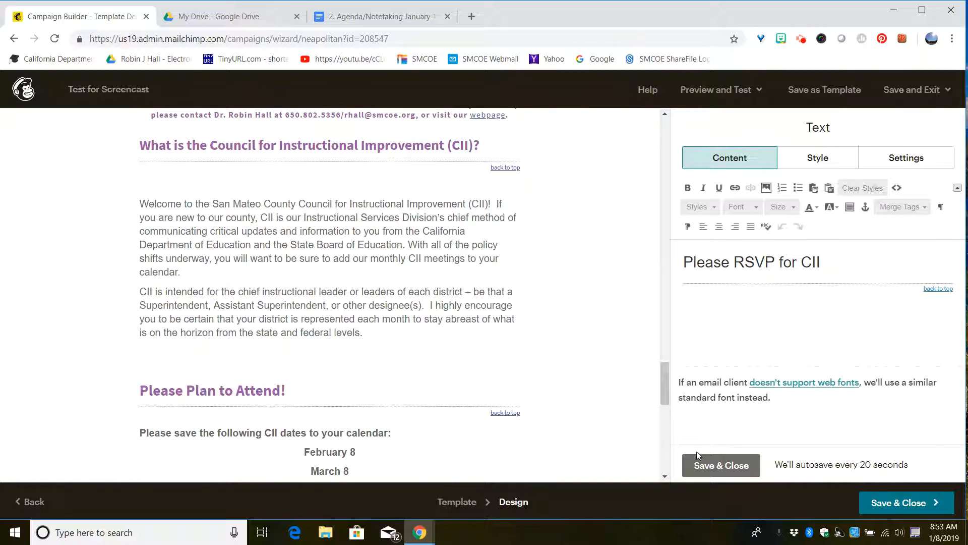
left_click(706, 466)
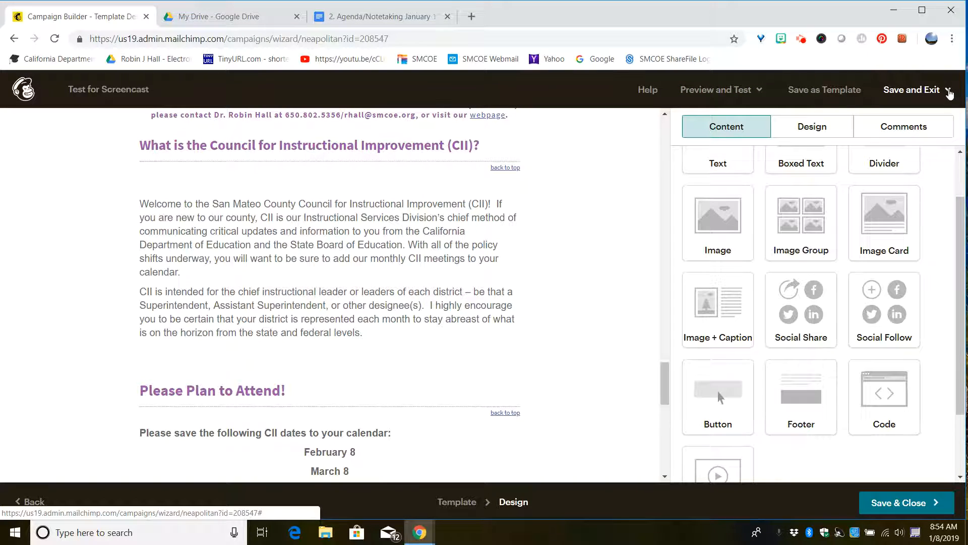
Send a test email of the campaign to the personal Comcast e-mail address and dismiss the confirmation
left_click(949, 94)
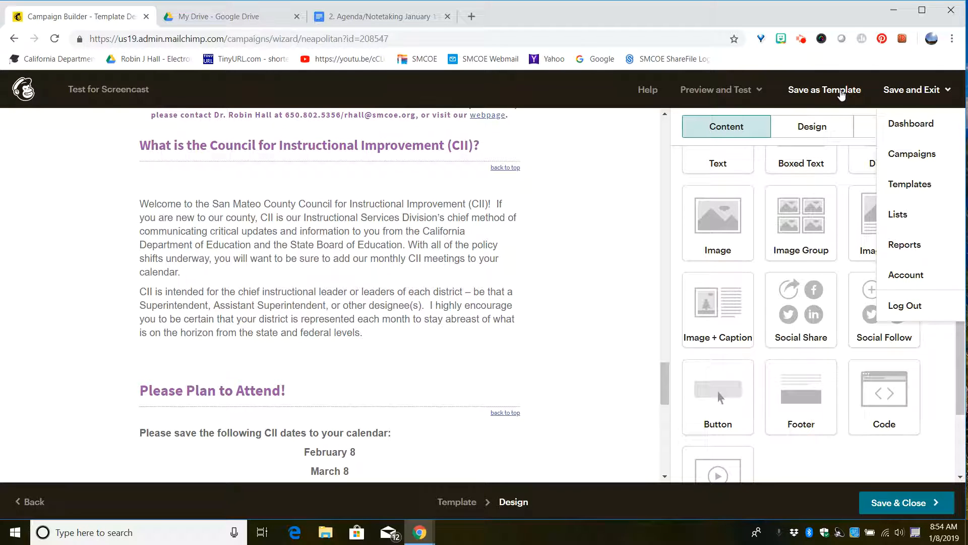
left_click(759, 91)
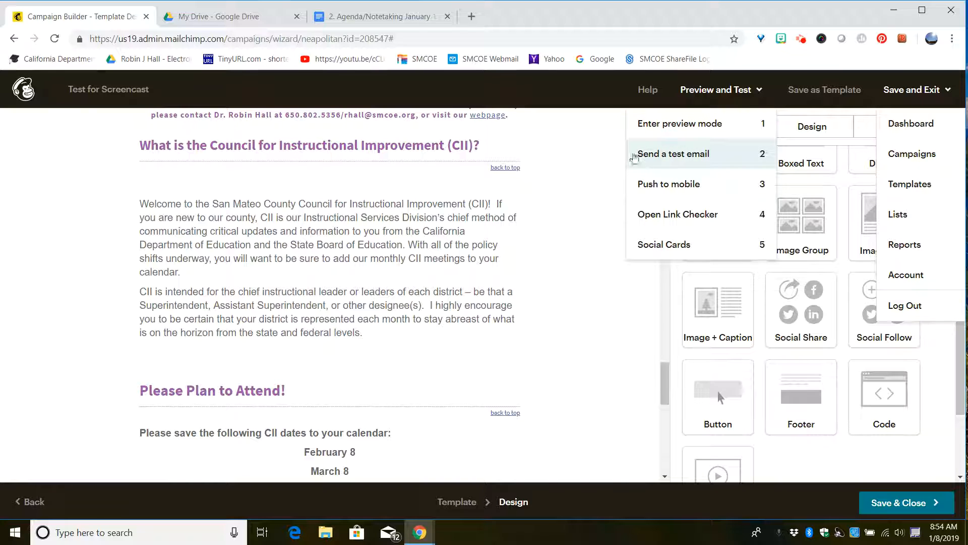
left_click(703, 159)
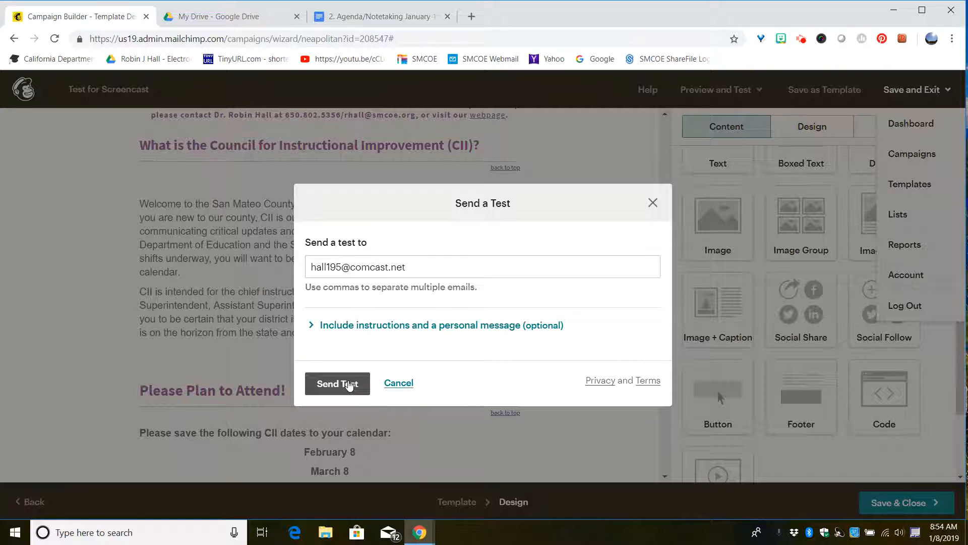
left_click(347, 386)
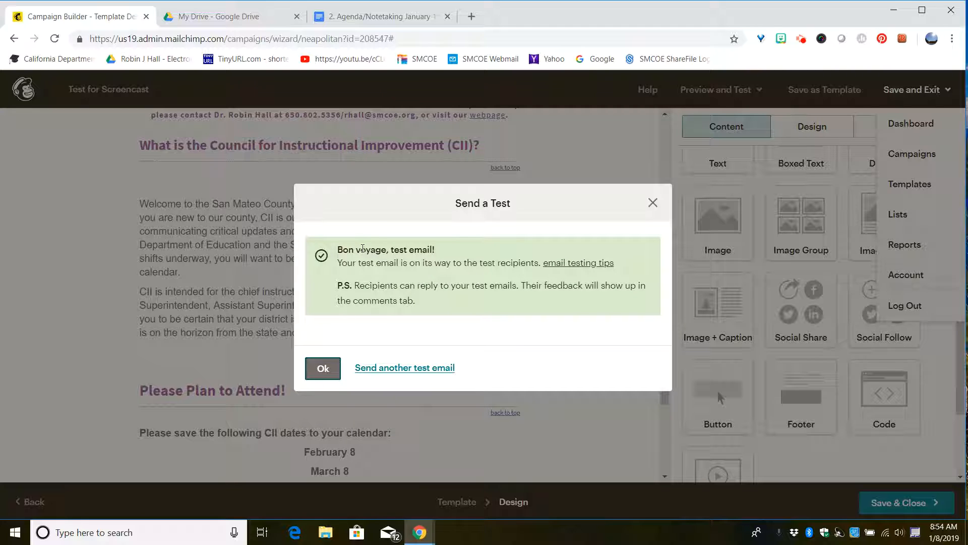
left_click(323, 368)
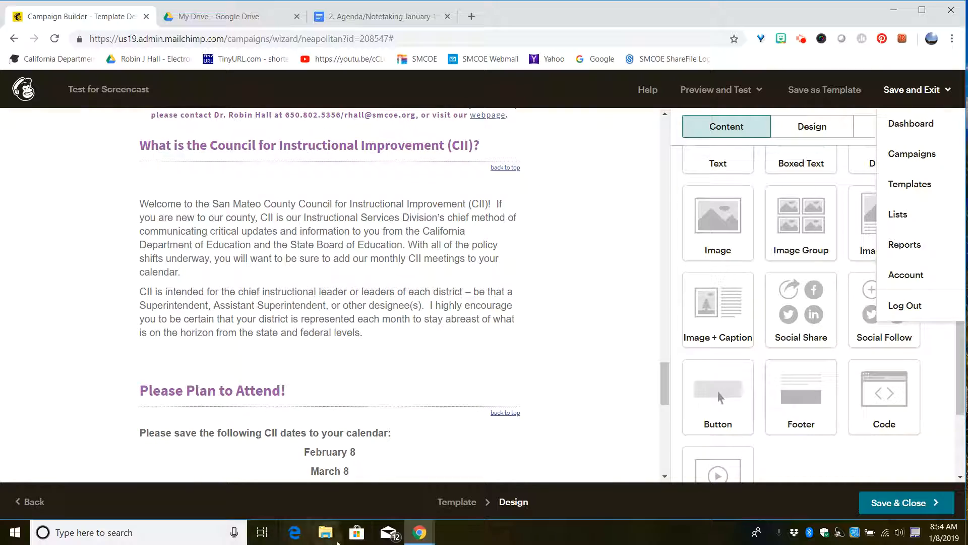
Switch to the Mail app, open the Comcast account's inbox and refresh it to check for the test email
left_click(384, 535)
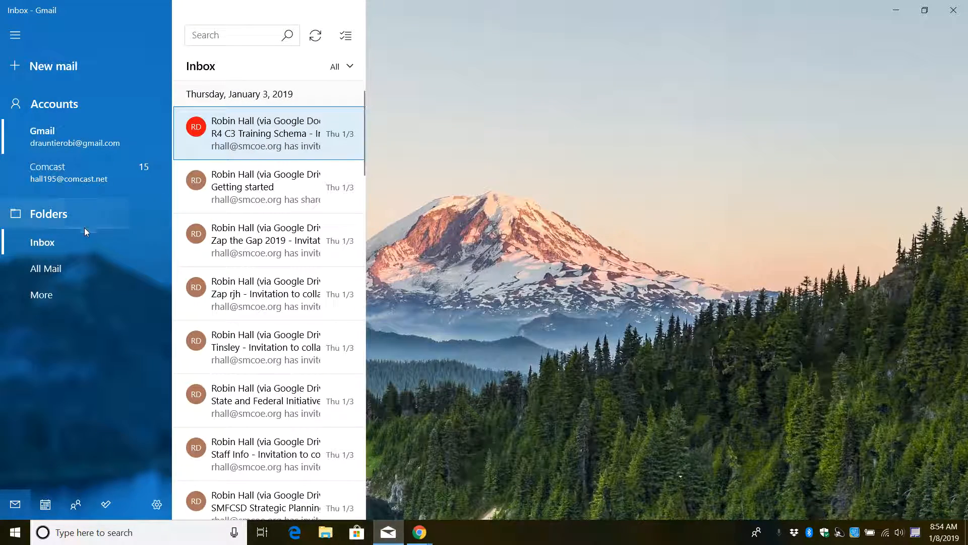
left_click(74, 182)
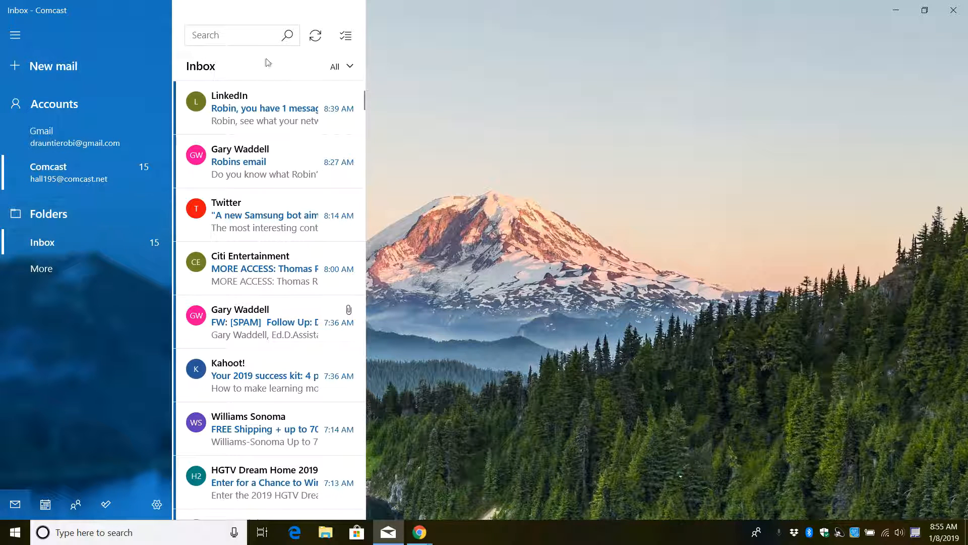
left_click(316, 36)
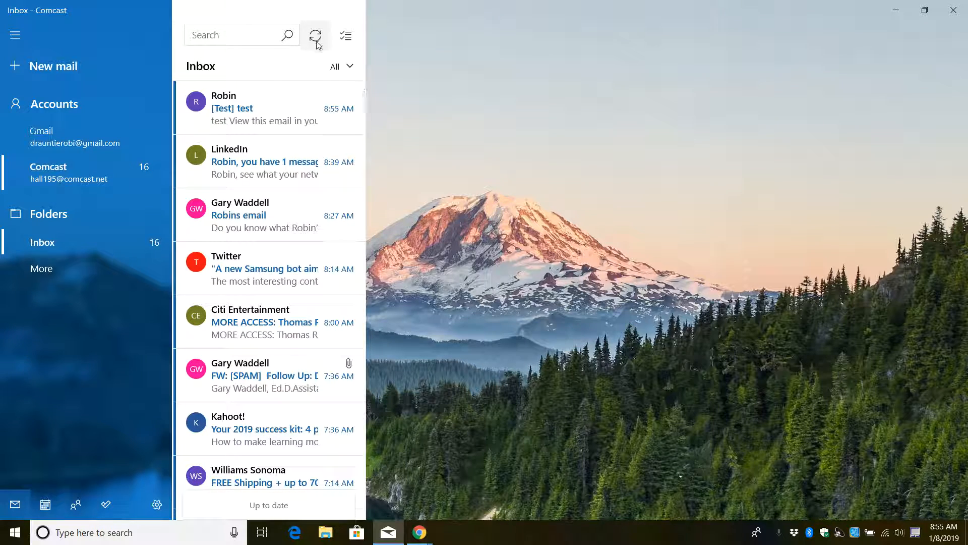
Open the received "[Test] test" email and read through its content from the header to the footer and back
left_click(247, 111)
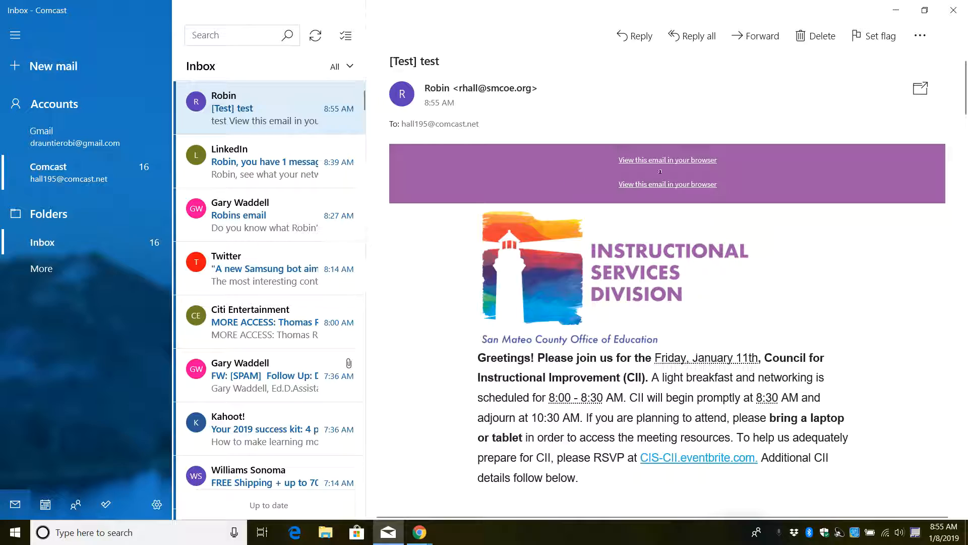
scroll(672, 301, "down", 2)
scroll(672, 302, "down", 15)
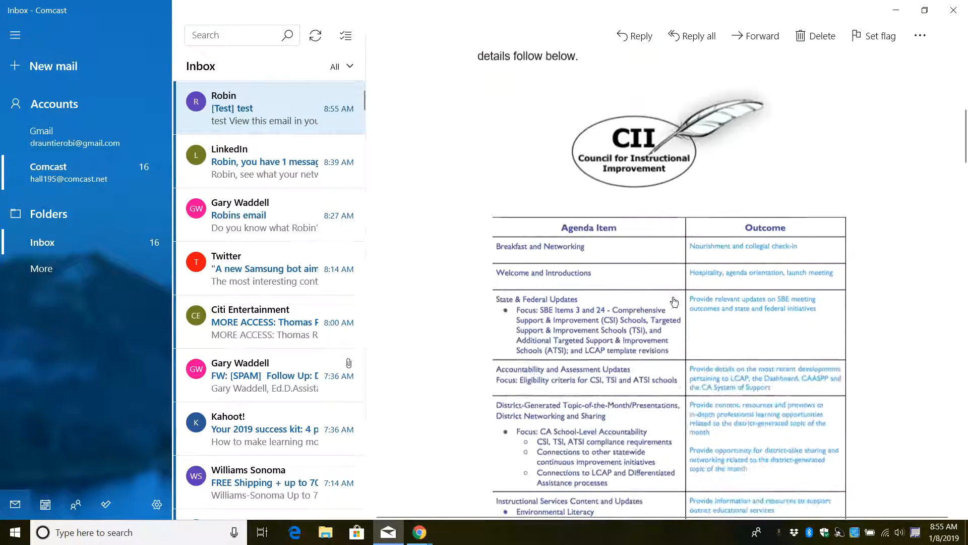
scroll(671, 301, "down", 15)
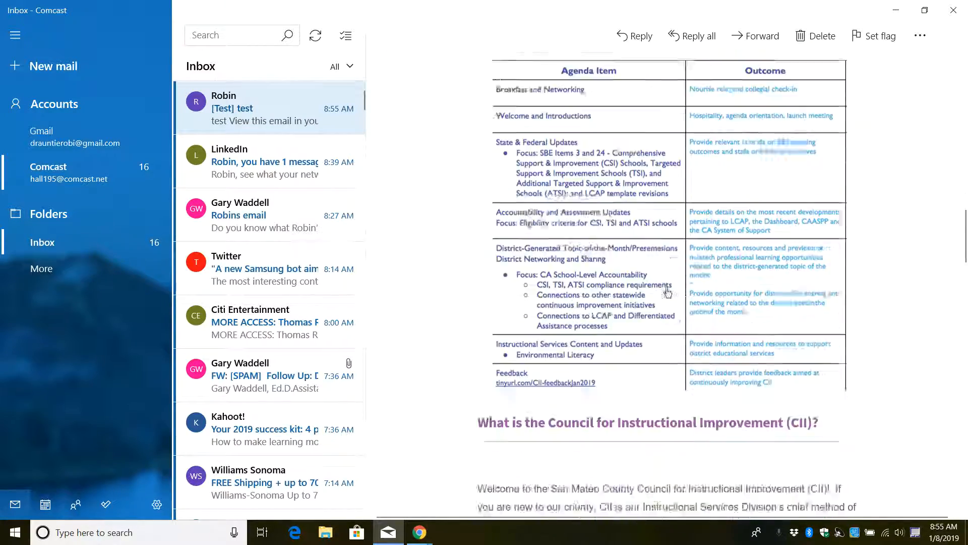
scroll(658, 295, "up", 5)
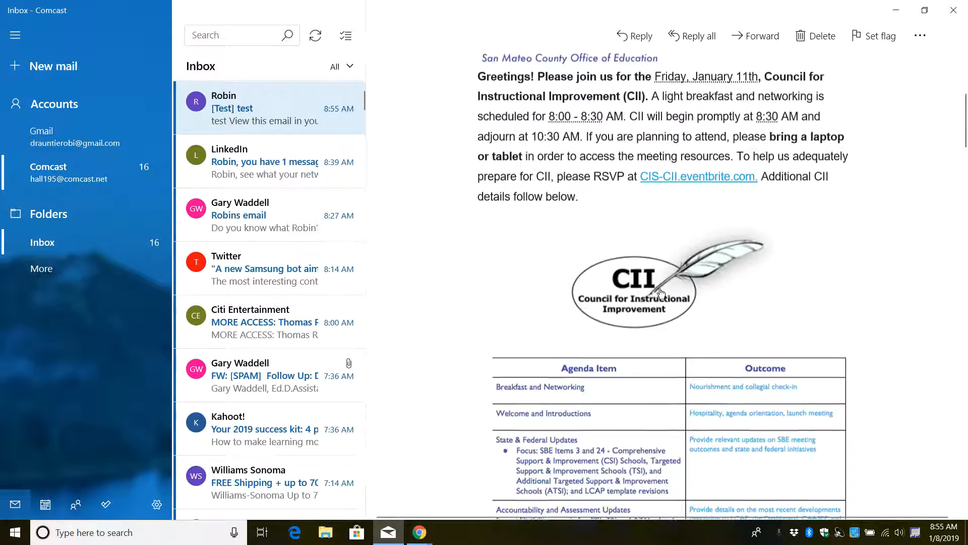
scroll(662, 291, "down", 4)
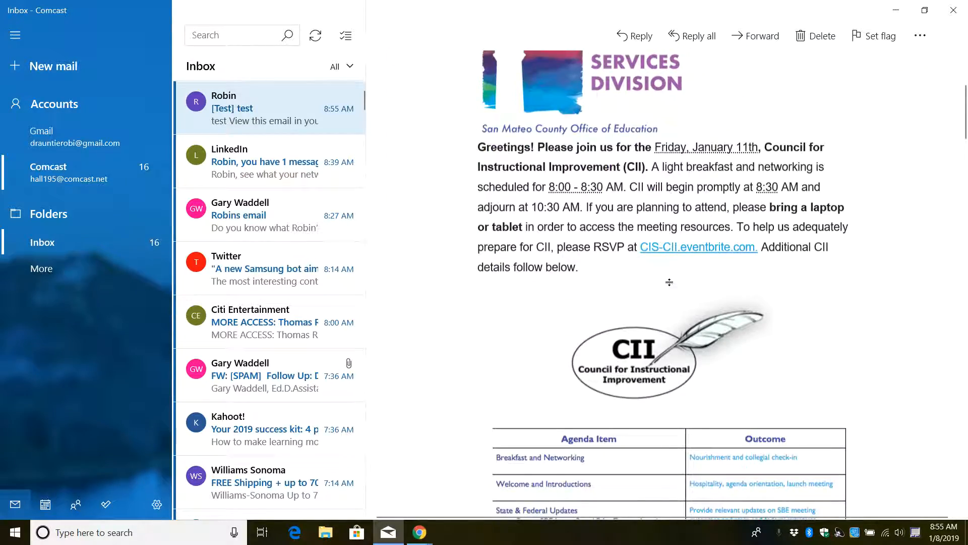
scroll(650, 265, "down", 1)
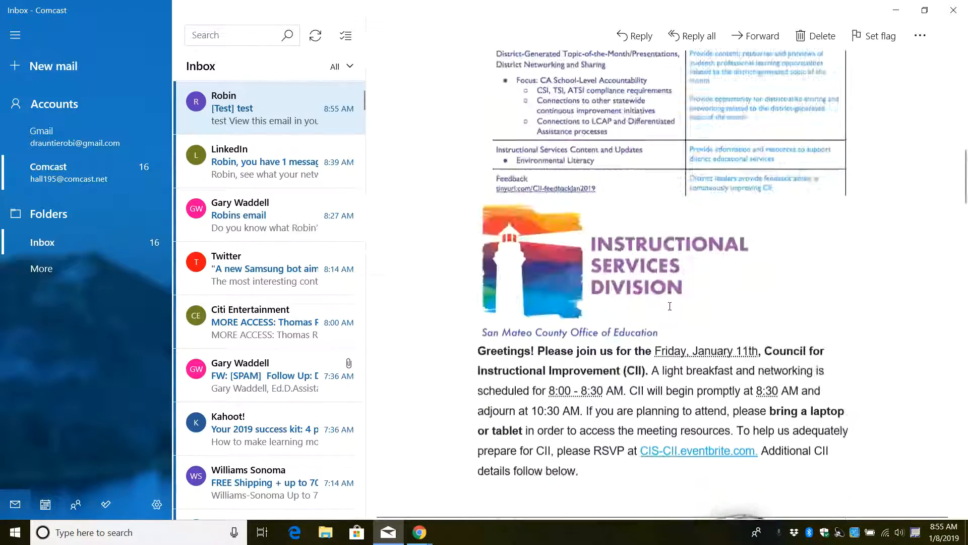
scroll(674, 310, "up", 3)
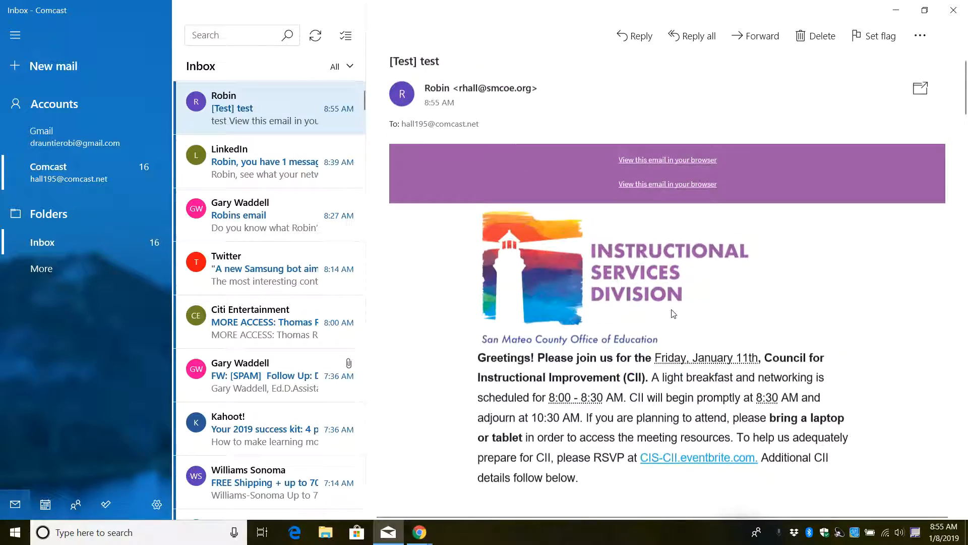
scroll(661, 282, "down", 5)
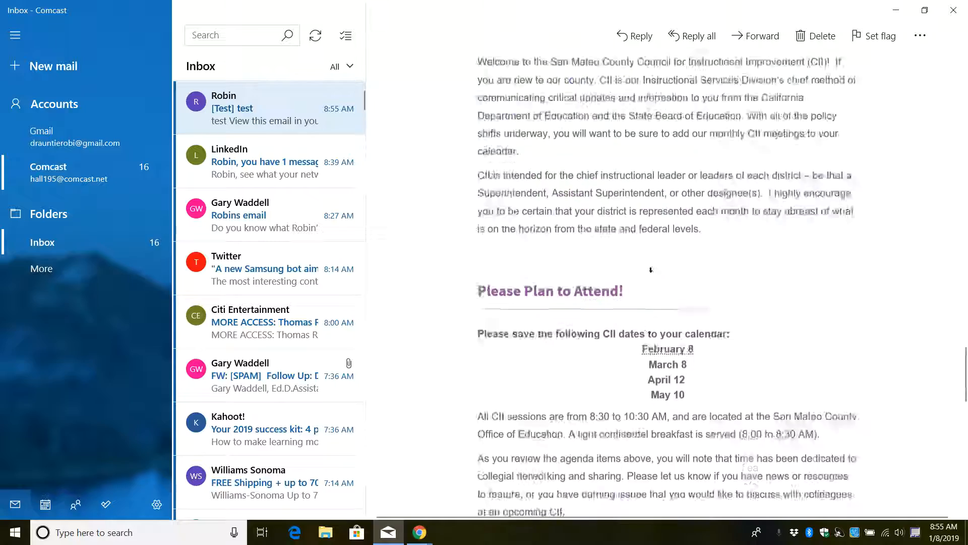
scroll(643, 269, "up", 2)
scroll(649, 258, "down", 6)
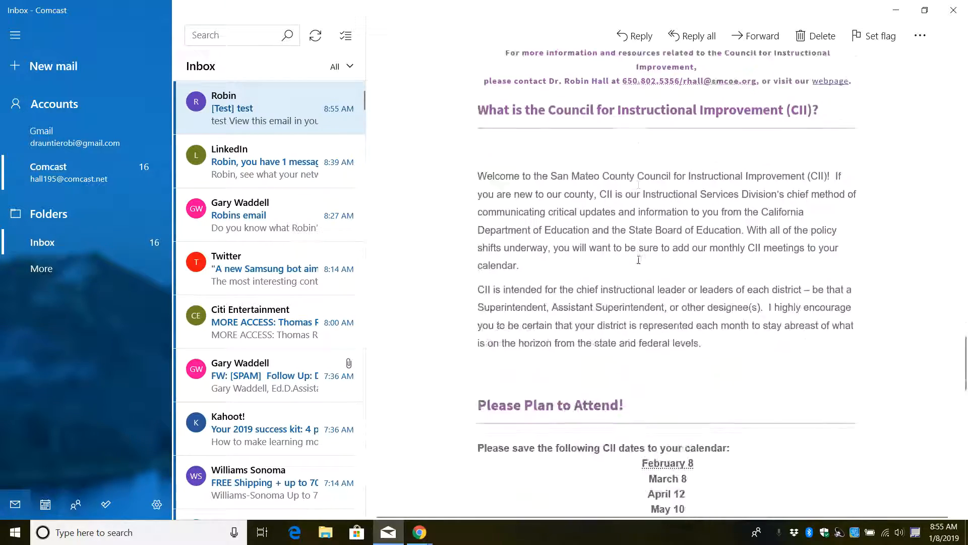
scroll(655, 252, "down", 10)
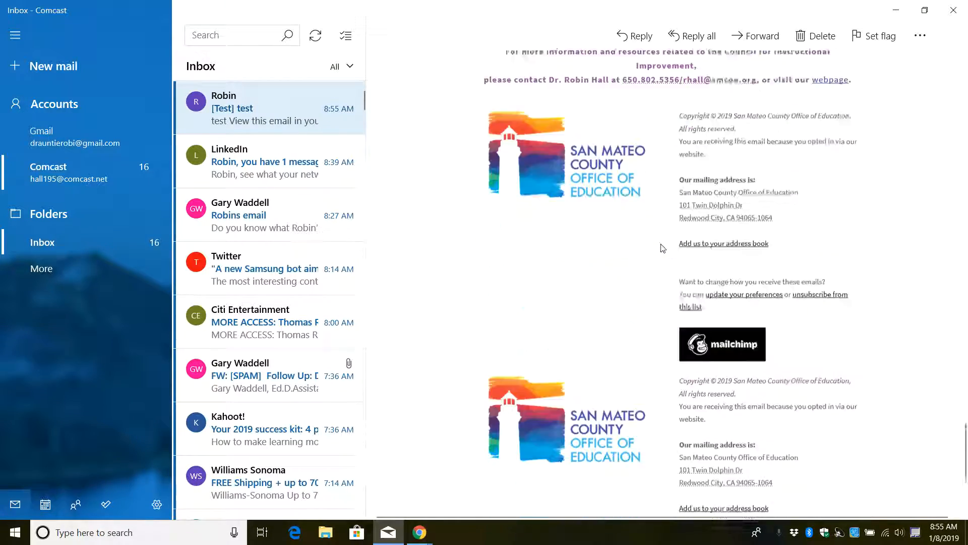
scroll(664, 248, "up", 15)
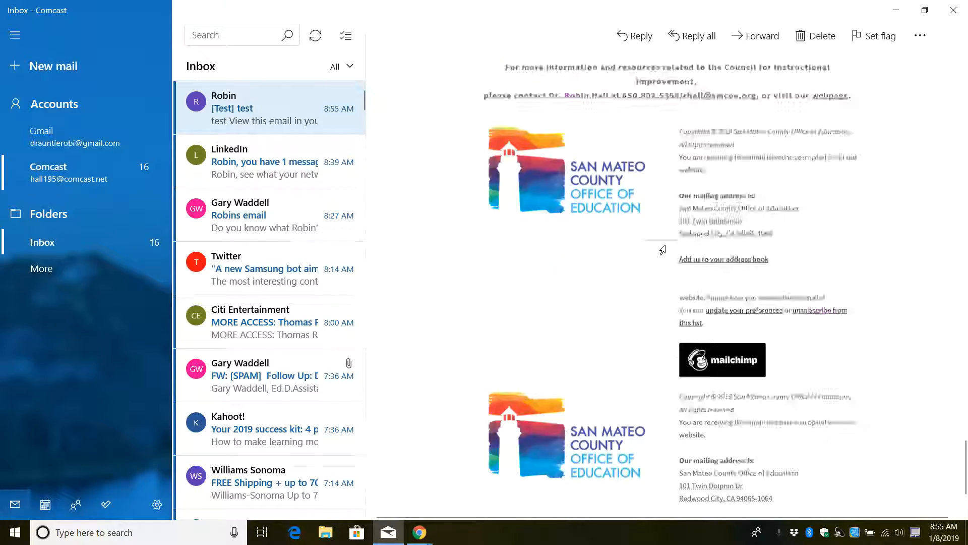
scroll(655, 277, "up", 10)
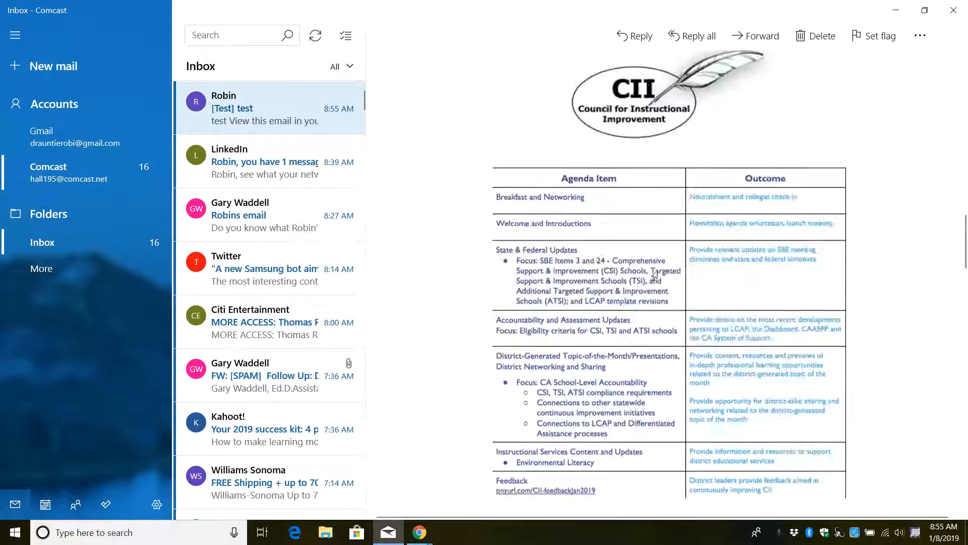
scroll(652, 285, "up", 3)
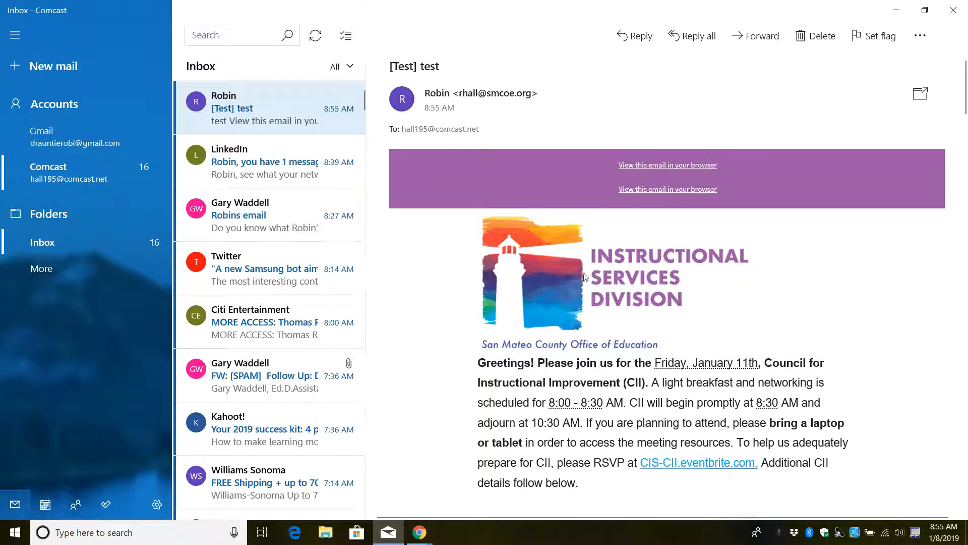
Open the browser version of the test email and examine its agenda, CII description, dates and RSVP sections
left_click(641, 192)
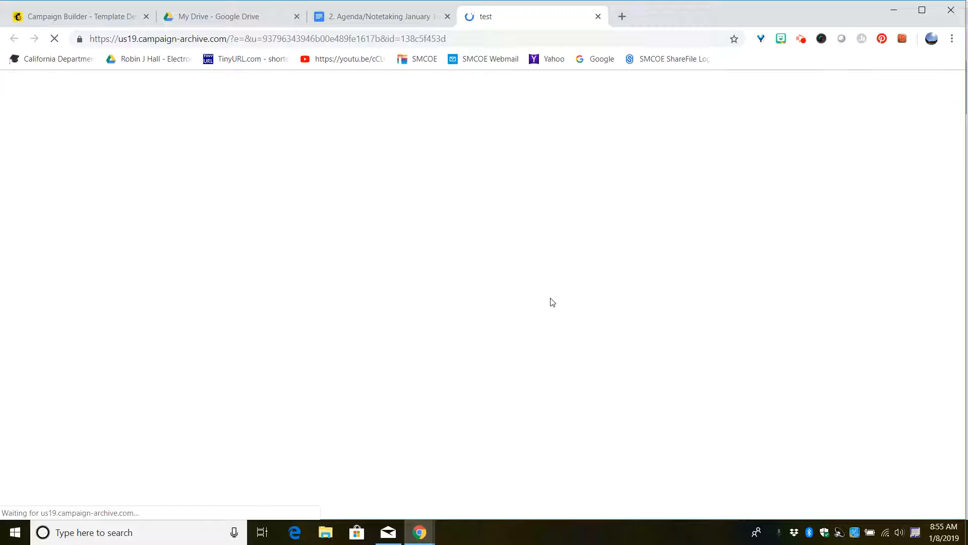
scroll(574, 296, "down", 12)
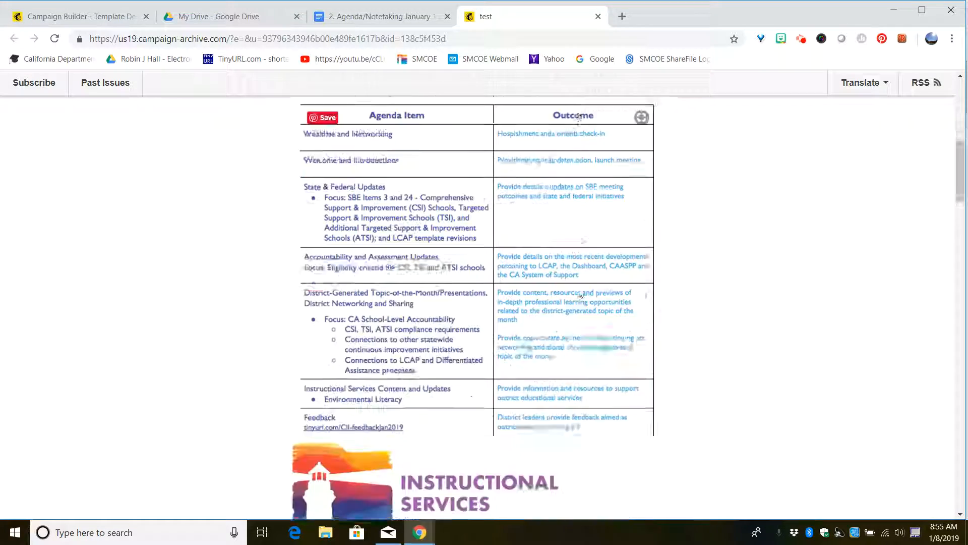
scroll(578, 294, "down", 20)
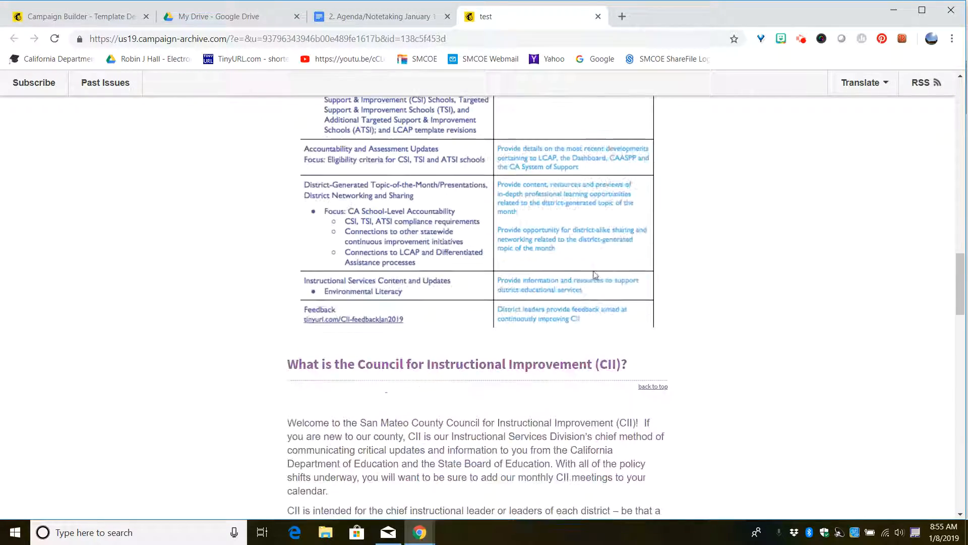
scroll(599, 278, "down", 15)
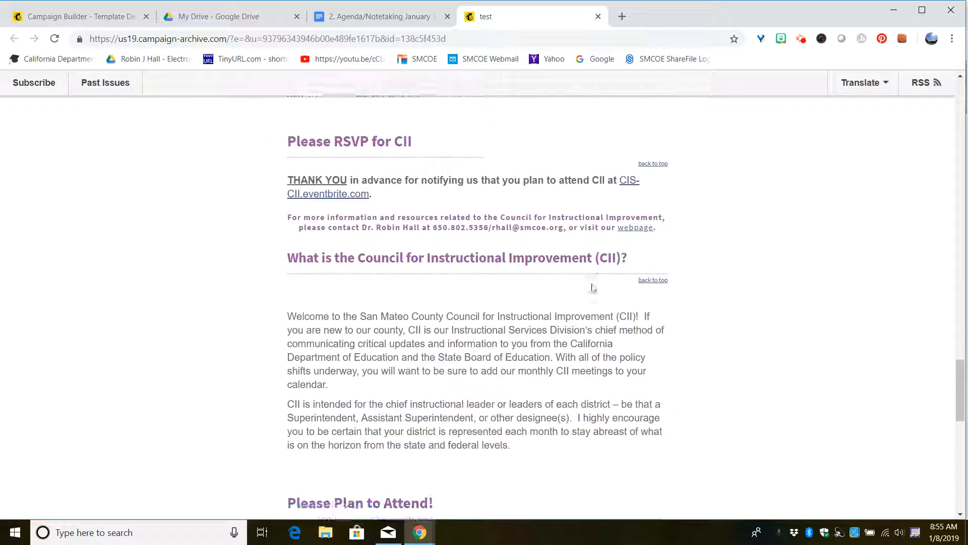
scroll(596, 283, "down", 15)
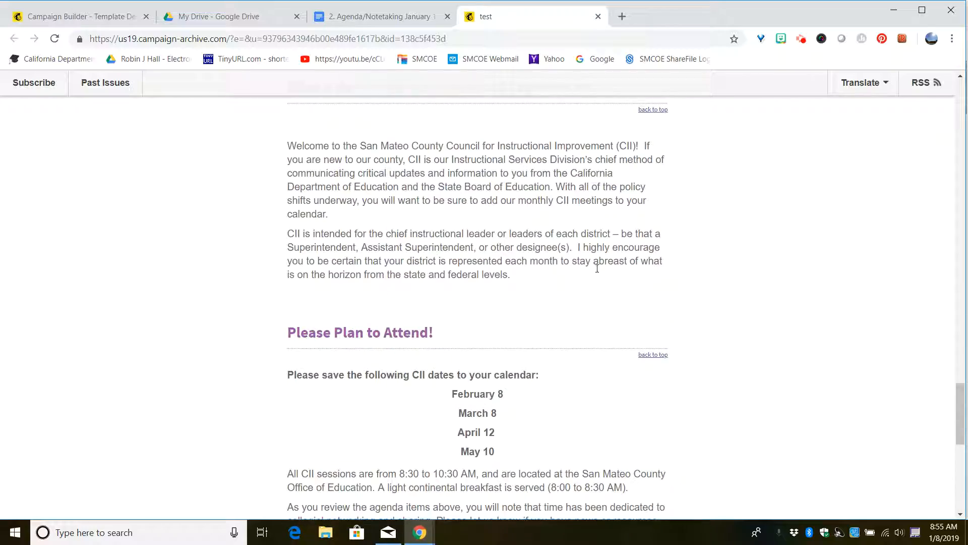
scroll(598, 275, "up", 10)
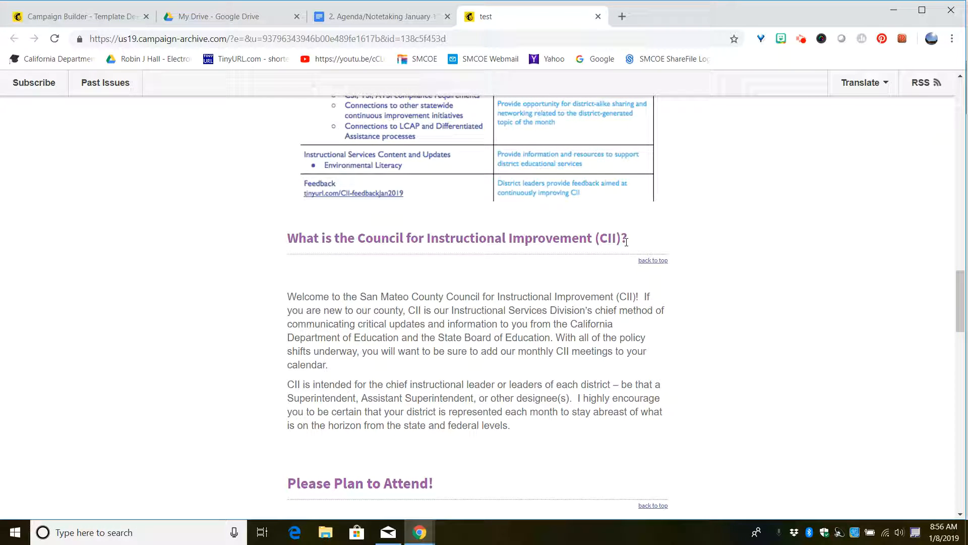
scroll(625, 241, "up", 12)
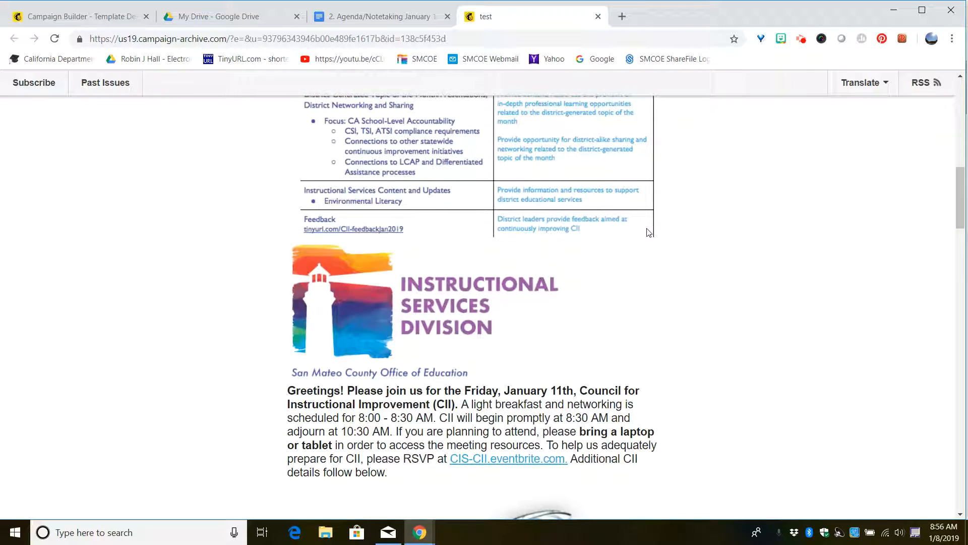
scroll(649, 232, "up", 5)
Return to the campaign builder and delete the lower CII logo block and the agenda table block beneath it
left_click(63, 18)
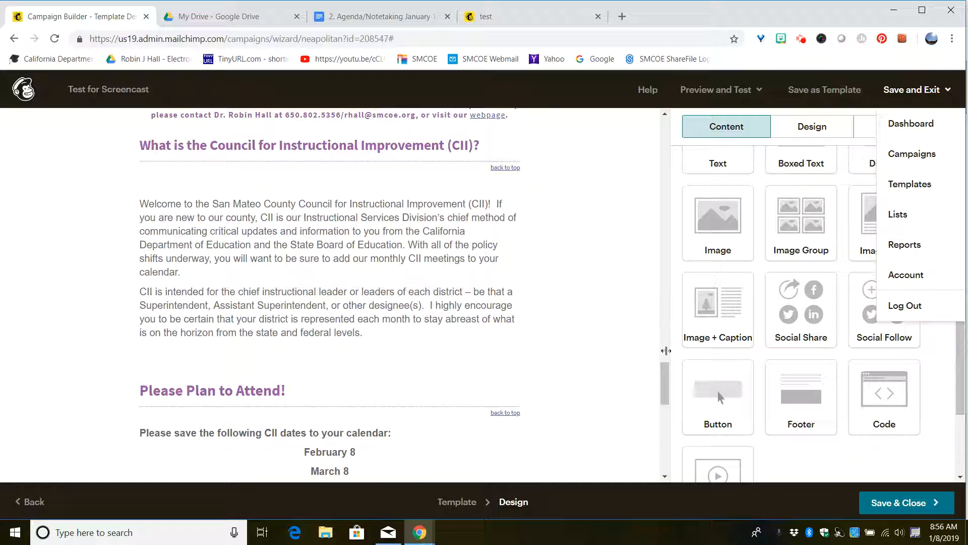
left_click_drag(665, 371, 35, 140)
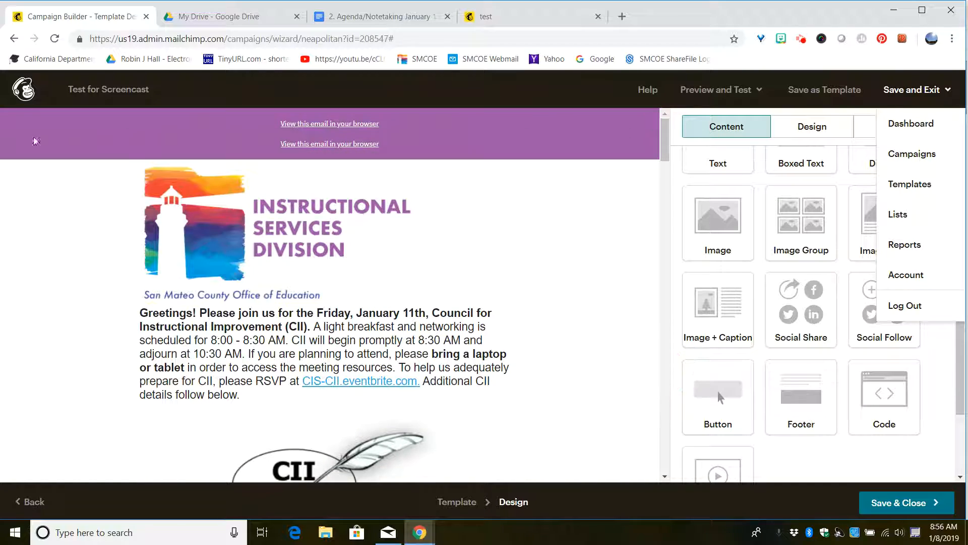
left_click_drag(663, 147, 660, 231)
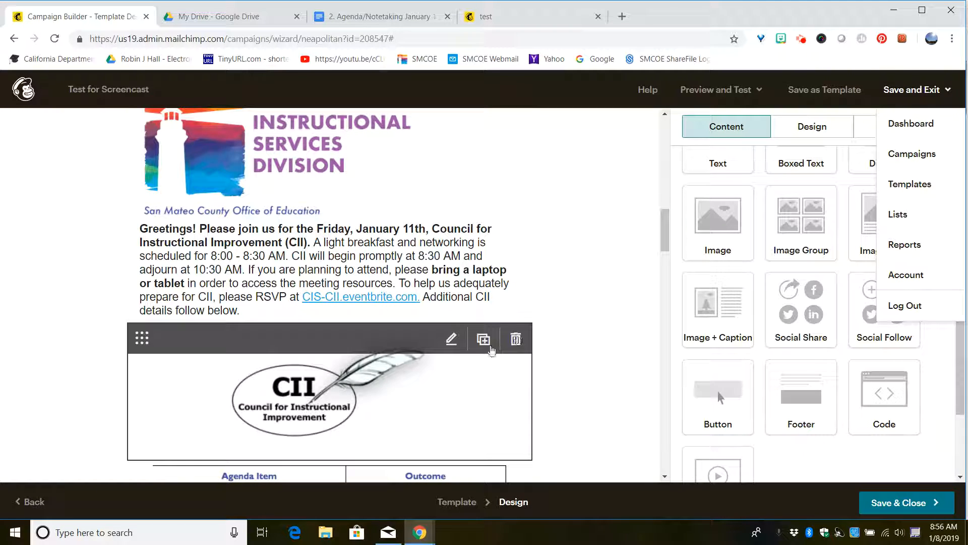
left_click(516, 338)
left_click(345, 357)
left_click(515, 338)
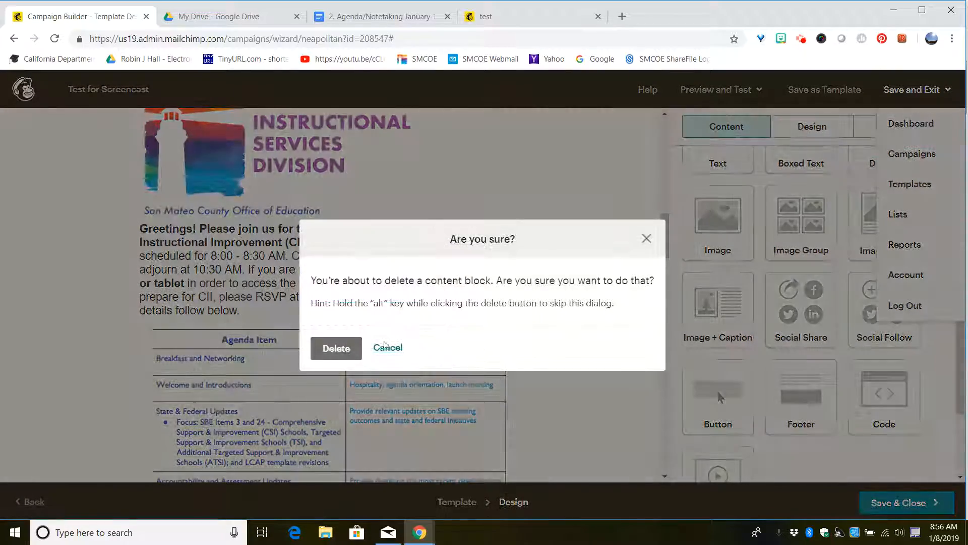
left_click(336, 348)
Delete the welcome text block beneath the upper "What is the Council for Instructional Improvement (CII)?" heading
scroll(487, 294, "down", 2)
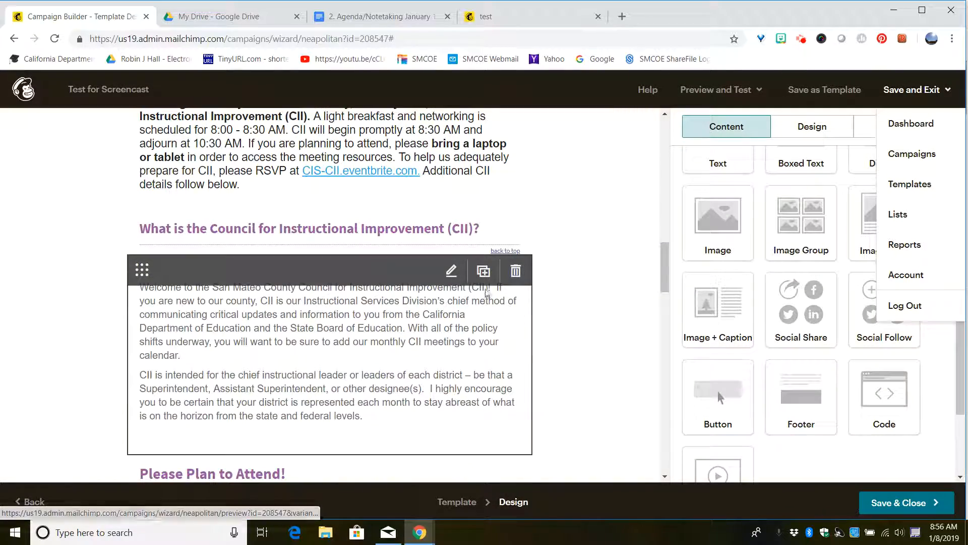
left_click(515, 271)
left_click(345, 352)
Look through the remaining sections of the email layout for duplicated content blocks
scroll(499, 303, "down", 2)
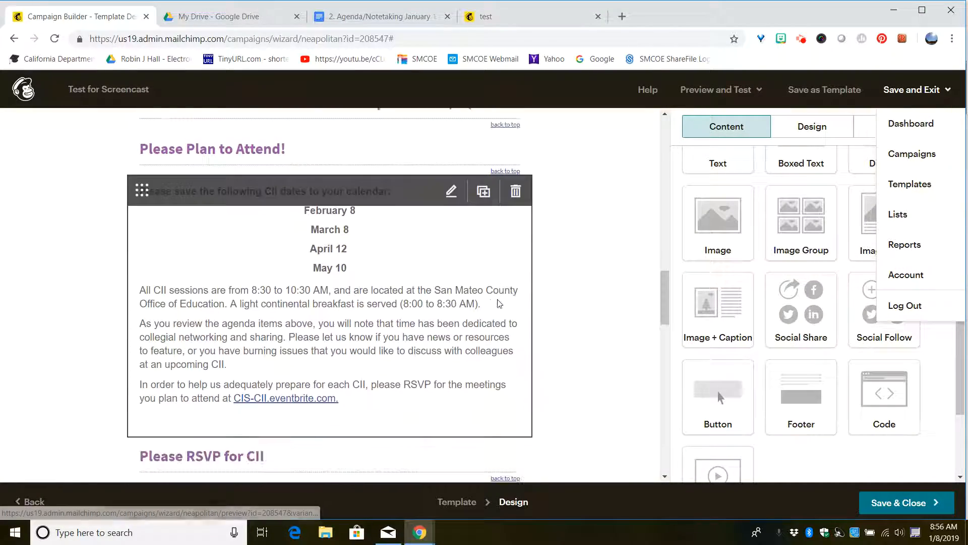
scroll(537, 275, "down", 5)
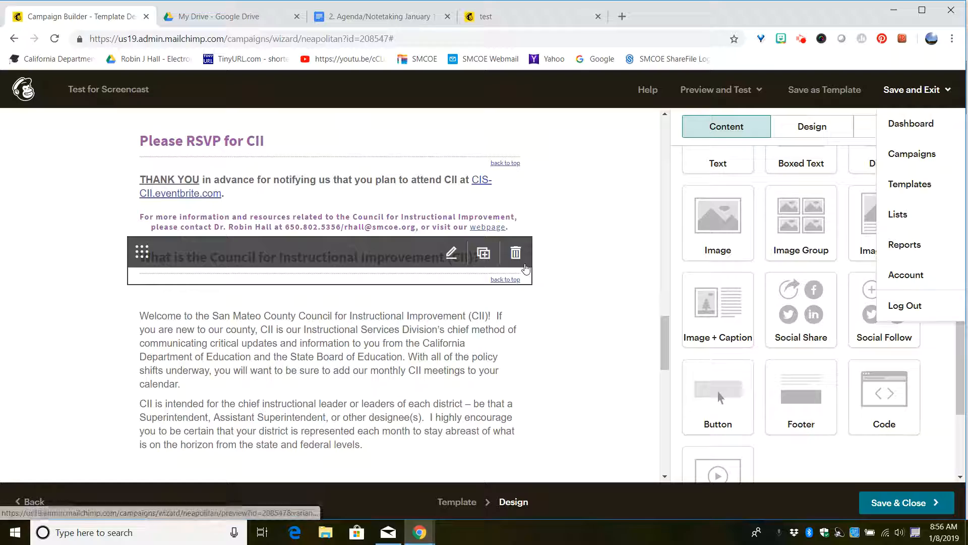
scroll(519, 269, "down", 5)
scroll(516, 269, "up", 3)
scroll(515, 269, "up", 2)
scroll(515, 268, "down", 2)
scroll(517, 262, "up", 6)
scroll(517, 263, "up", 3)
scroll(519, 262, "down", 1)
scroll(640, 228, "up", 3)
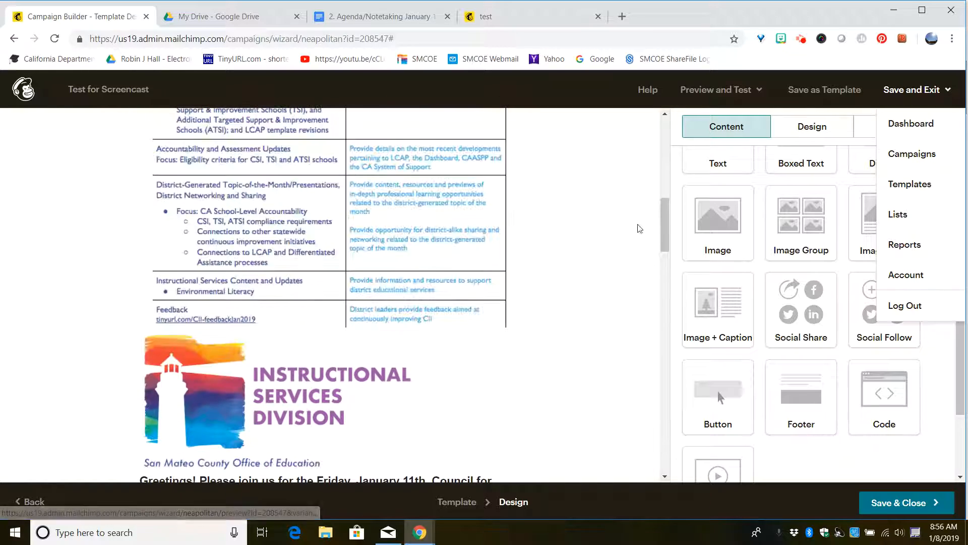
Delete the second "Greetings! Please join us" text block beneath the repeated Instructional Services Division logo
left_click_drag(664, 225, 643, 269)
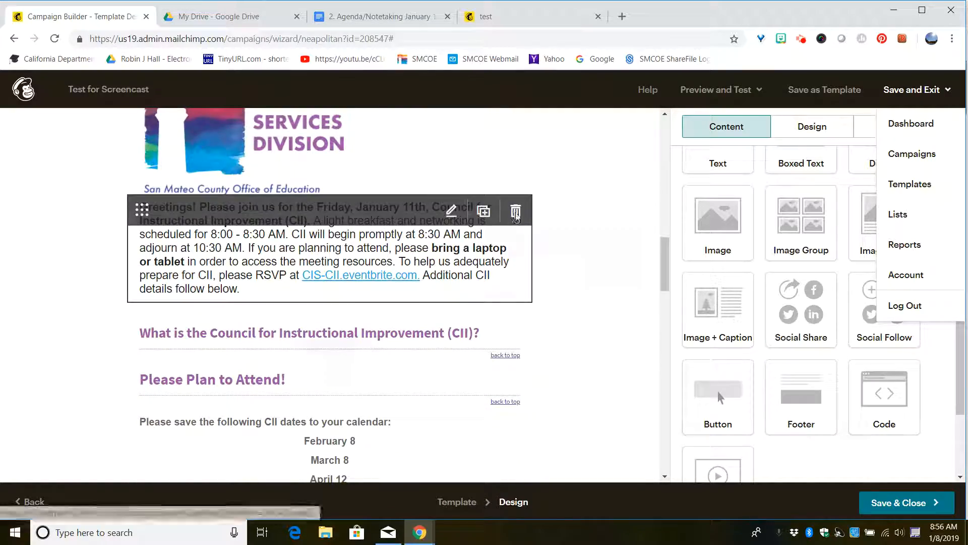
left_click(515, 211)
left_click(337, 347)
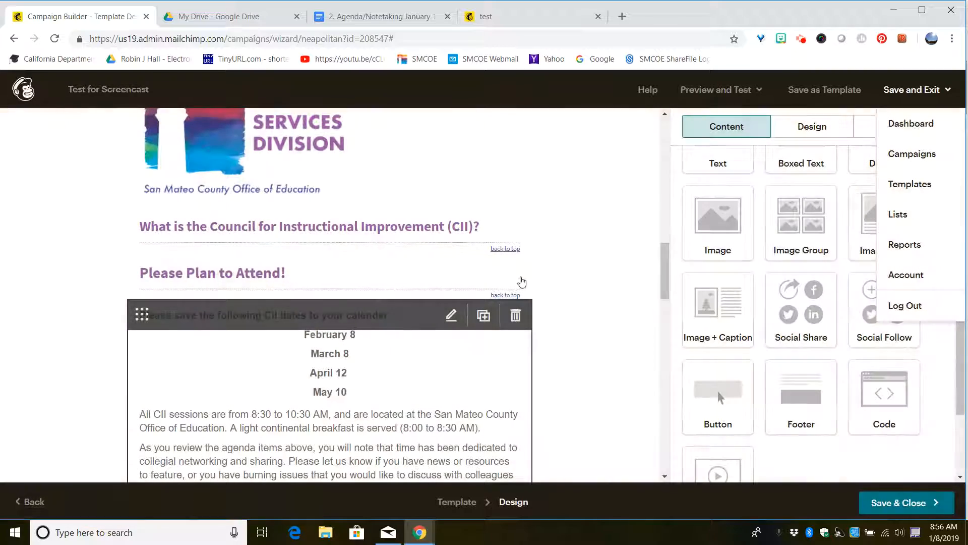
left_click(648, 246)
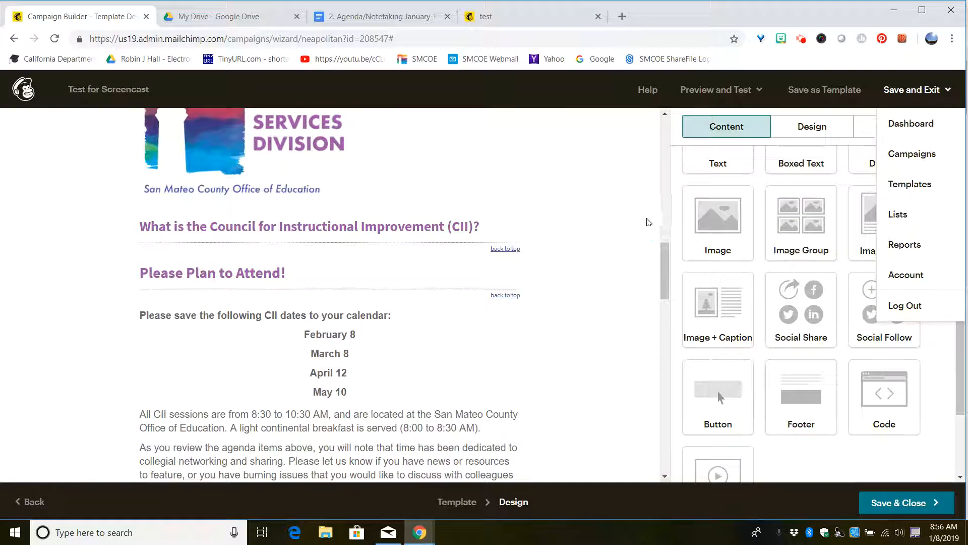
Move the welcome text block above the text block that lists the upcoming CII dates
left_click_drag(664, 251, 677, 318)
left_click_drag(137, 317, 117, 96)
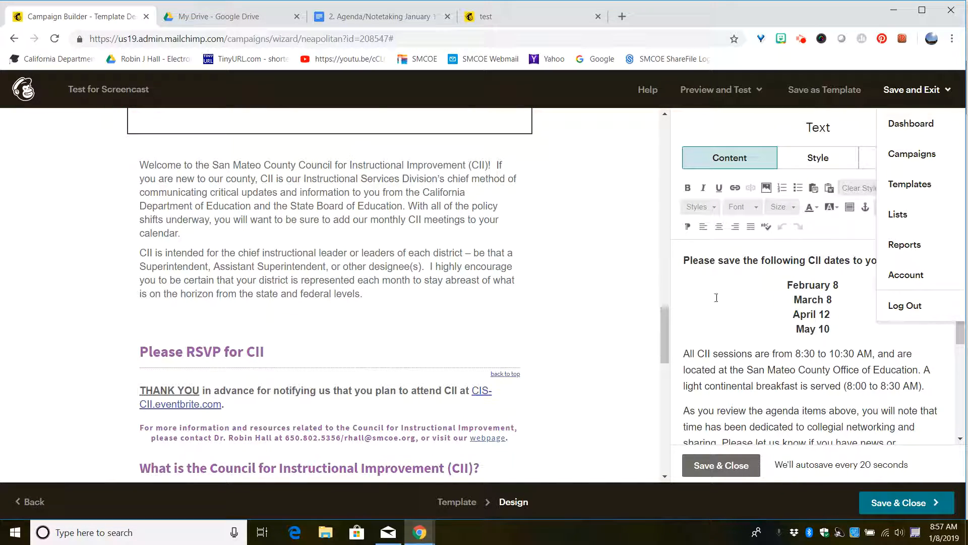
left_click_drag(662, 326, 665, 295)
mouse_move(158, 375)
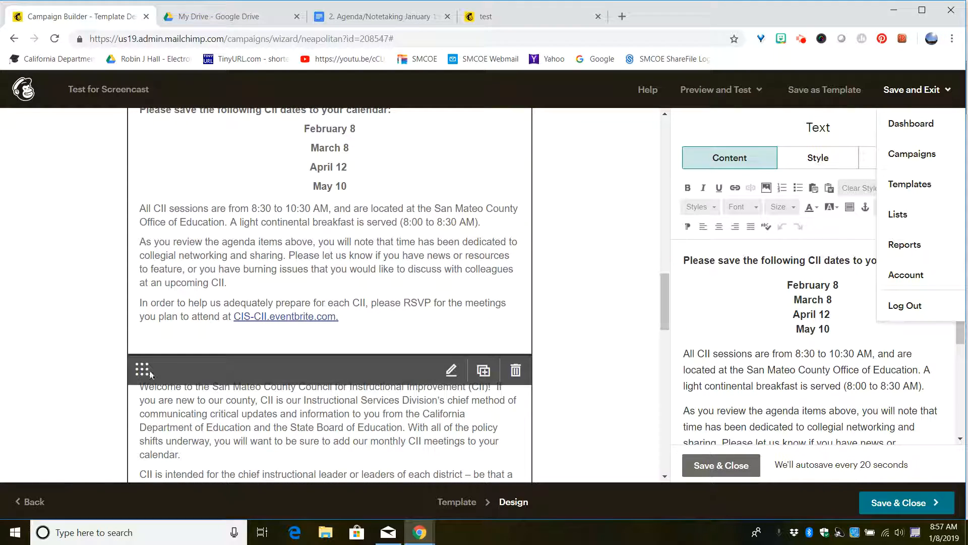
left_click_drag(142, 370, 217, 283)
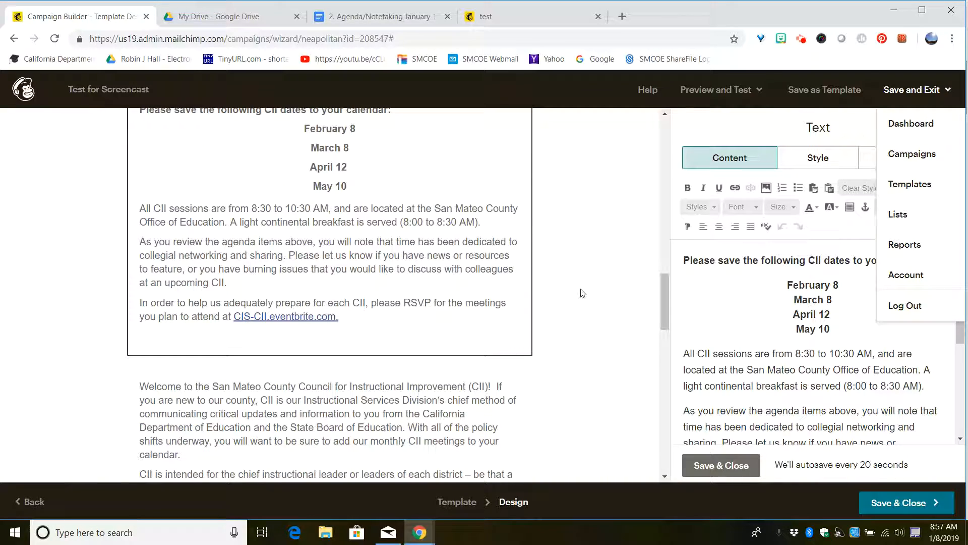
mouse_move(665, 316)
left_mouse_down()
mouse_move(666, 263)
mouse_move(666, 330)
left_mouse_up()
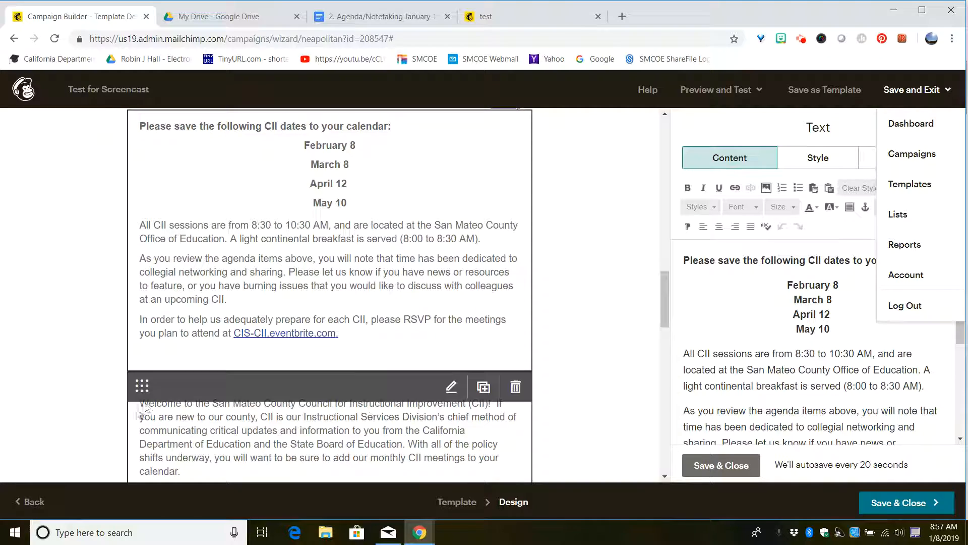
left_click_drag(136, 388, 123, 110)
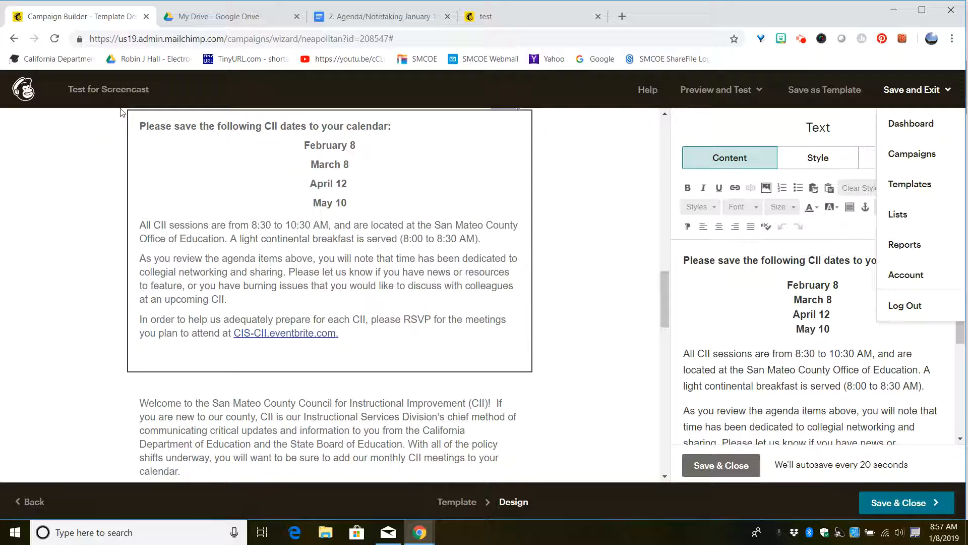
Move the "Please RSVP for CII" heading directly beneath the welcome text and try to move the "Please Plan to Attend!" heading lower
mouse_move(661, 305)
left_mouse_down()
mouse_move(667, 258)
mouse_move(662, 310)
left_mouse_up()
left_click_drag(143, 127, 128, 346)
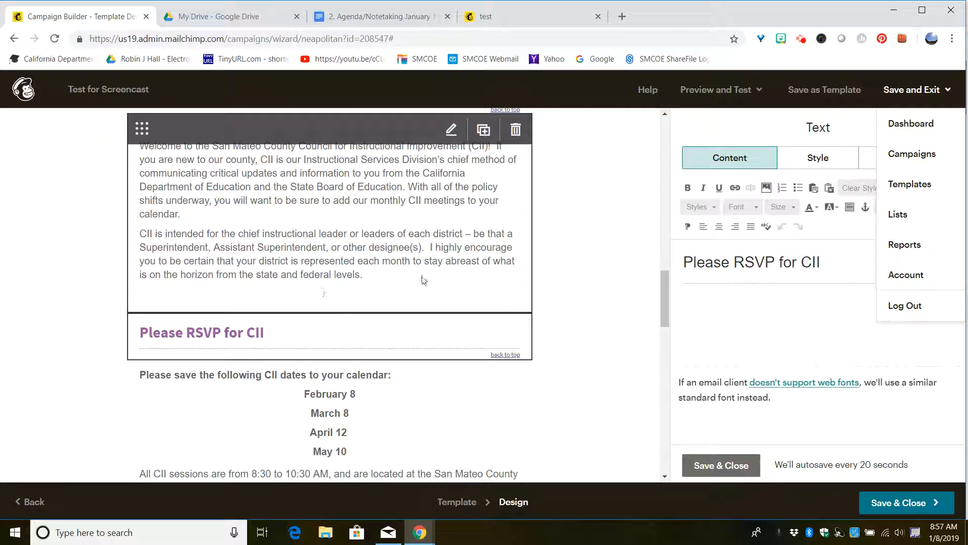
left_click_drag(672, 260, 654, 290)
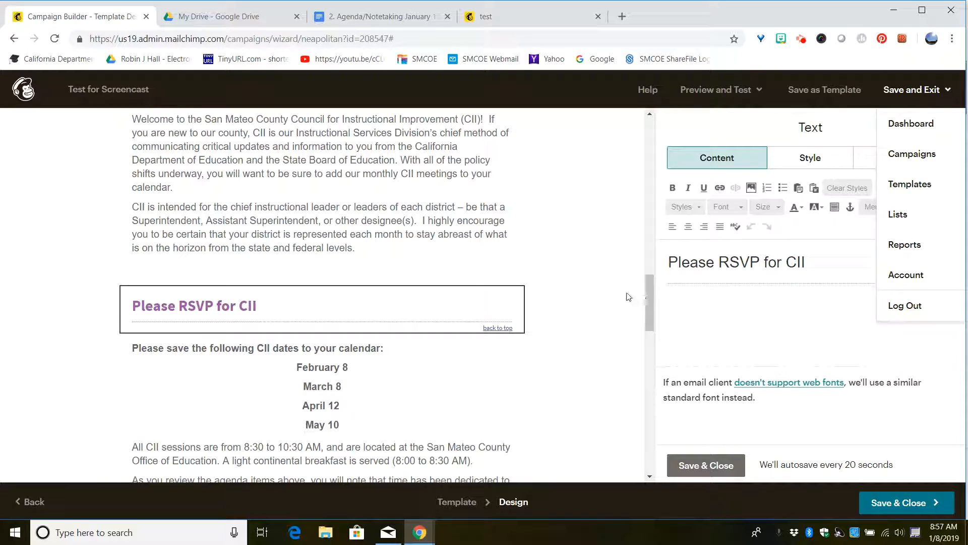
left_click_drag(649, 305, 656, 275)
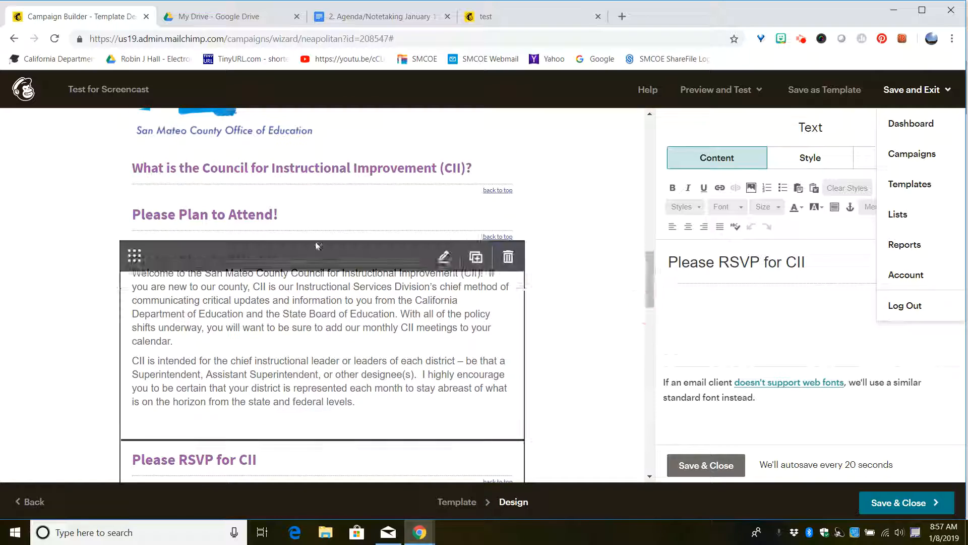
left_click_drag(134, 210, 299, 376)
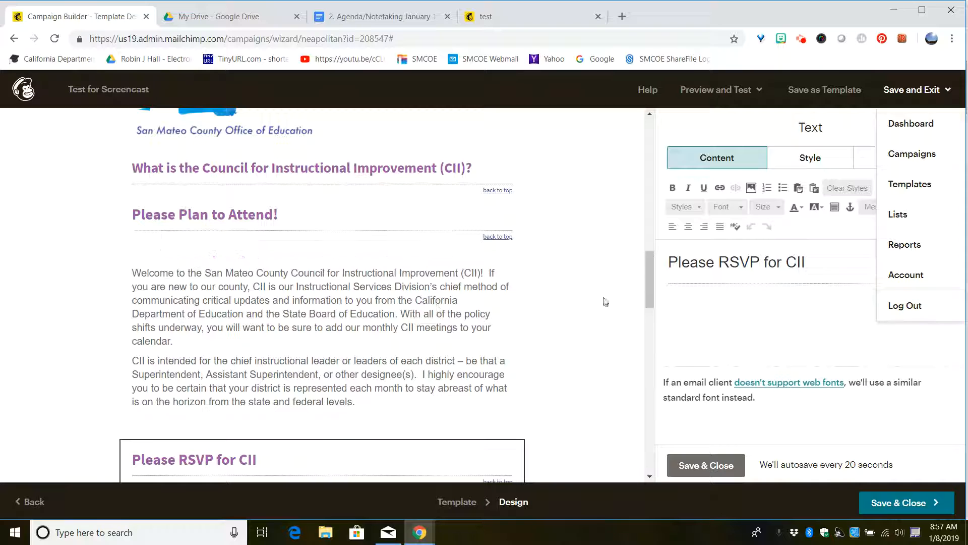
Delete the upper of the two duplicate San Mateo County Office of Education footer blocks at the end of the email
left_click_drag(650, 277, 645, 474)
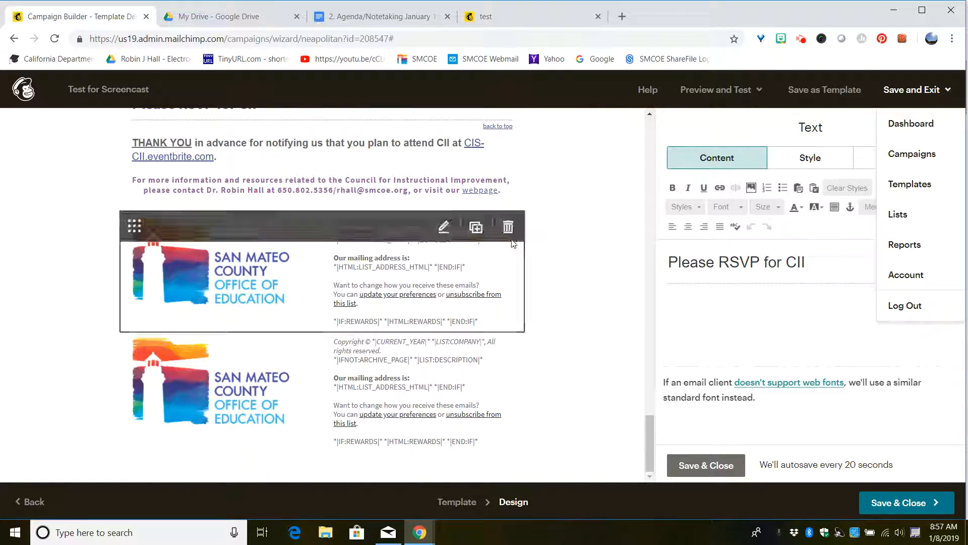
left_click(512, 226)
left_click(336, 347)
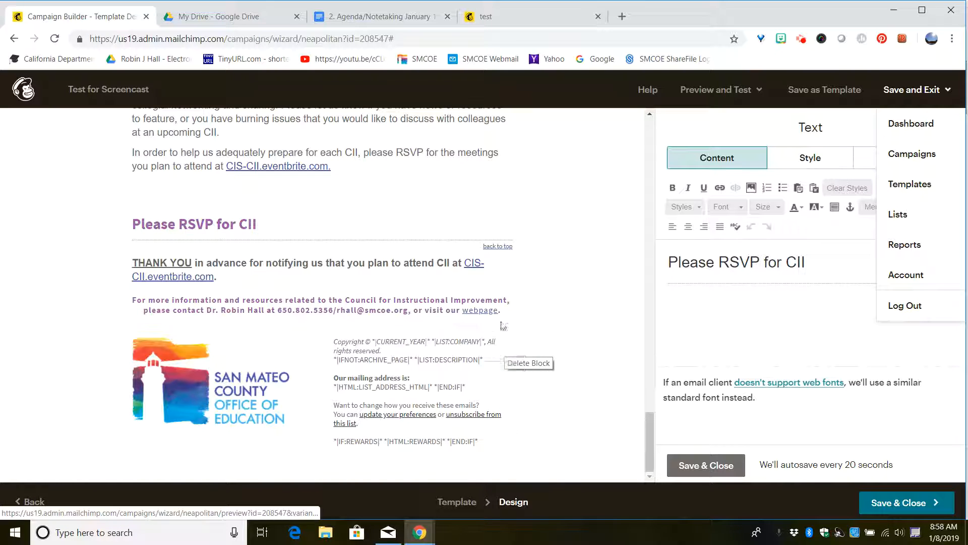
Delete the repeated "Please Plan to Attend!" heading block beneath the lower "What is the Council for Instructional Improvement (CII)?" heading
left_click_drag(650, 421, 680, 332)
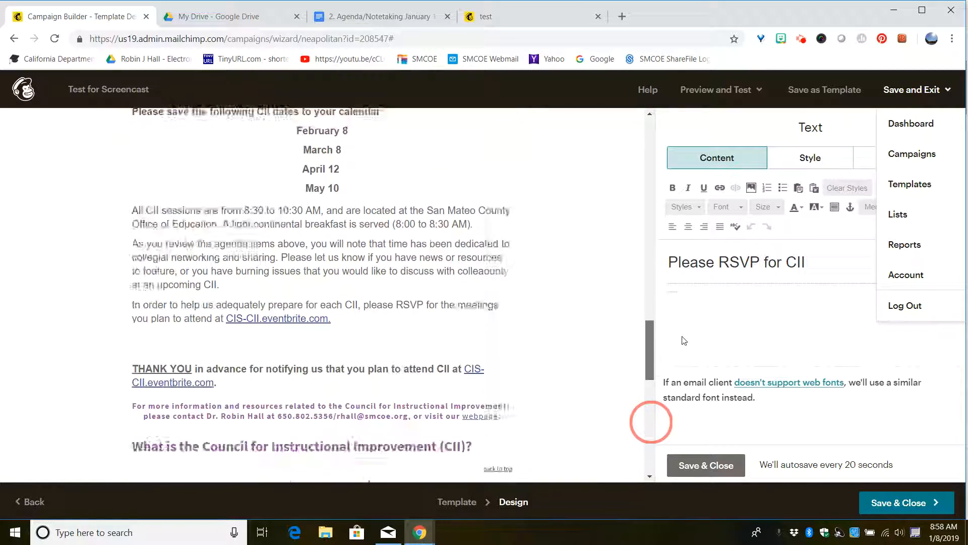
scroll(625, 379, "down", 2)
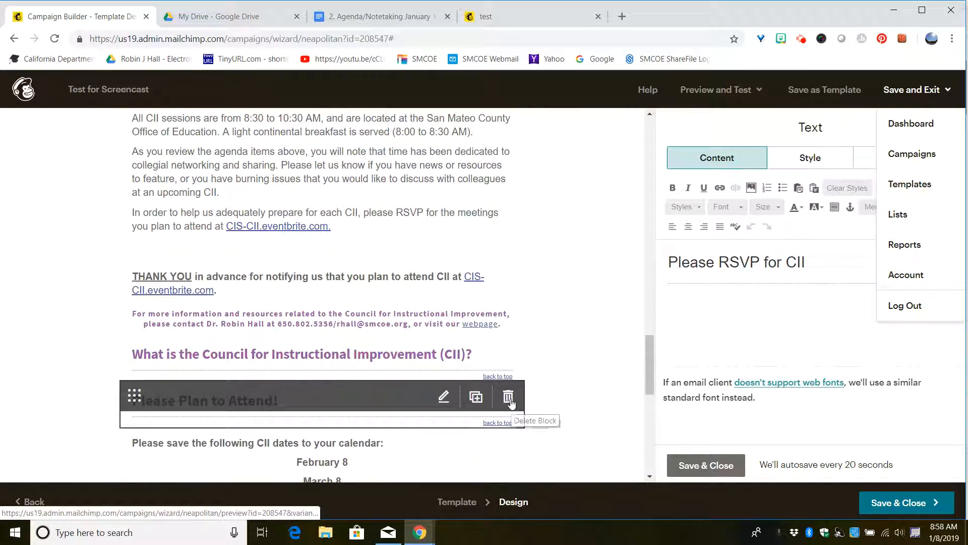
left_click(510, 401)
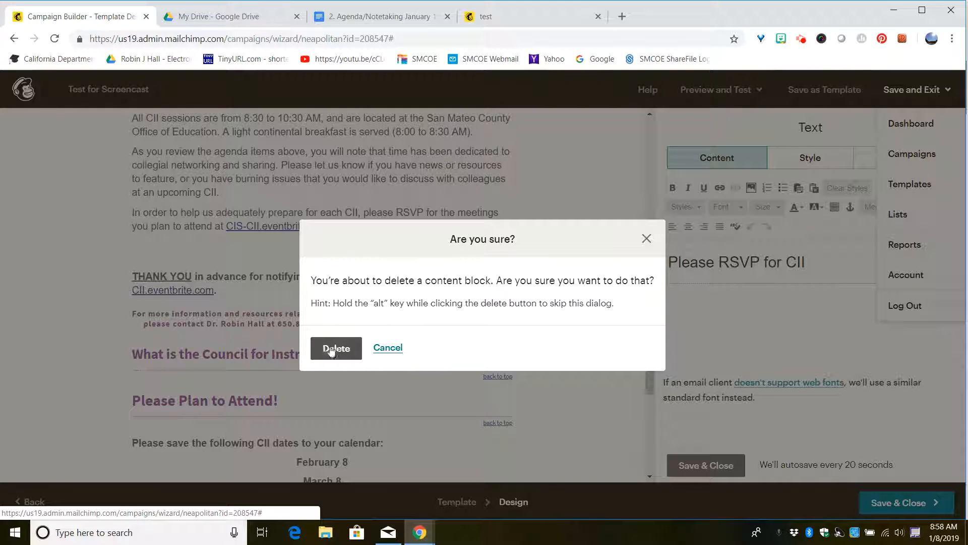
left_click(329, 349)
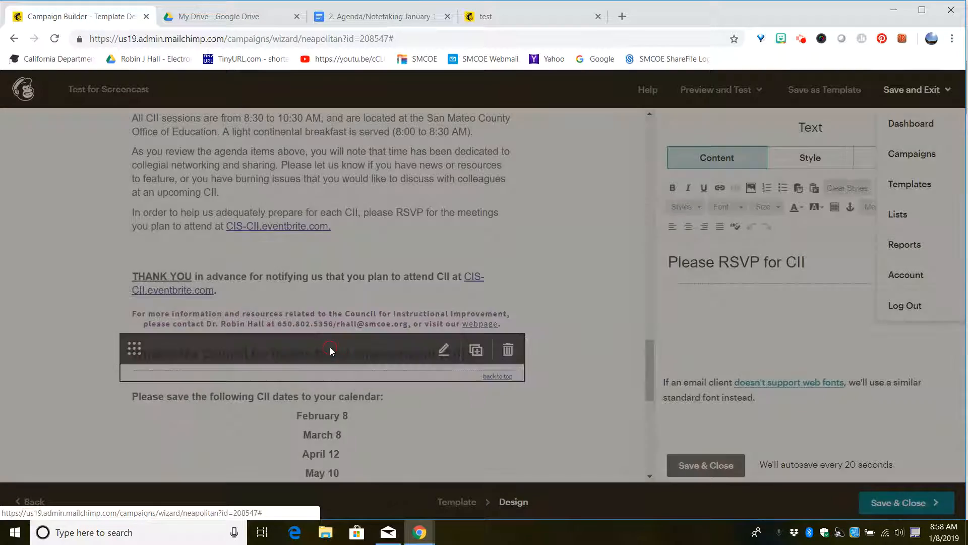
Review the cleaned-up email layout from the beginning through the agenda table, and save and close the design
scroll(648, 380, "up", 15)
scroll(573, 279, "down", 6)
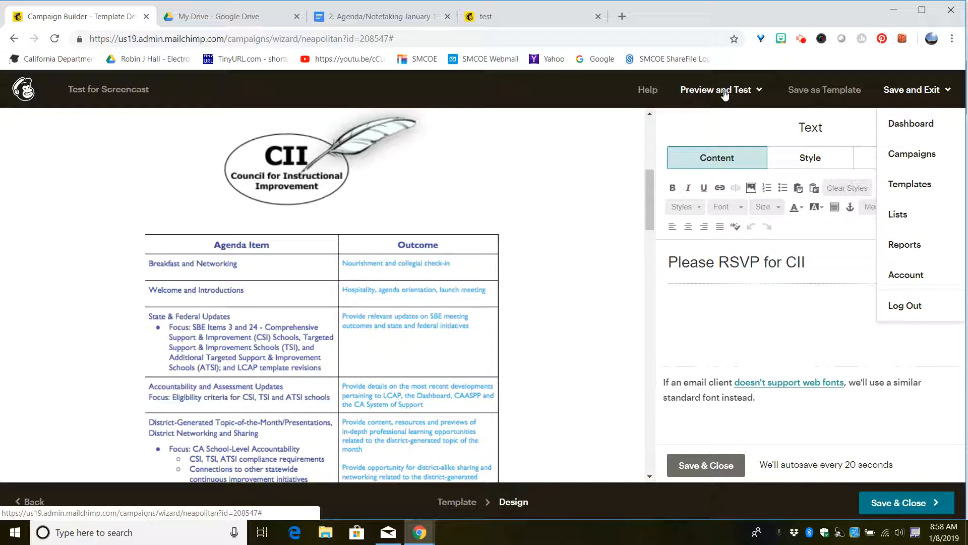
left_click_drag(652, 217, 644, 238)
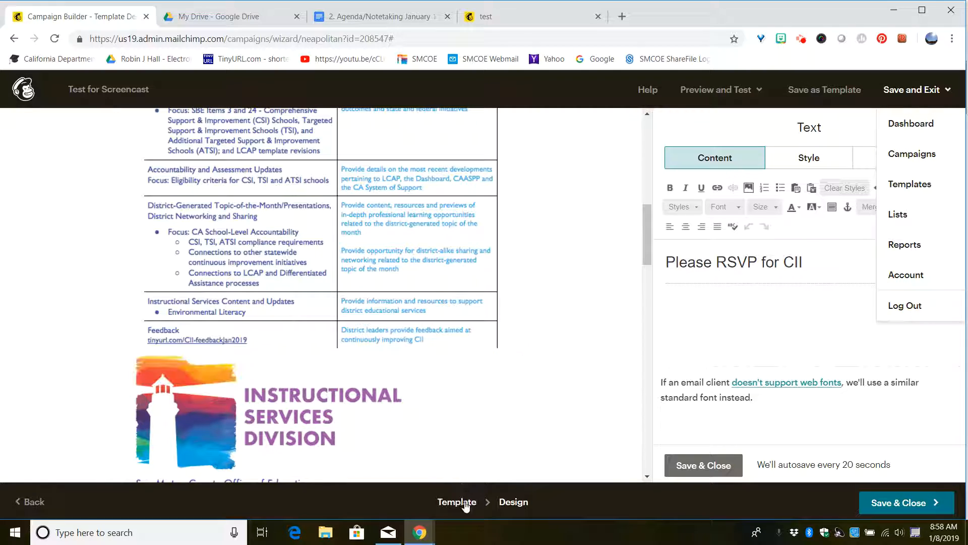
left_click(882, 508)
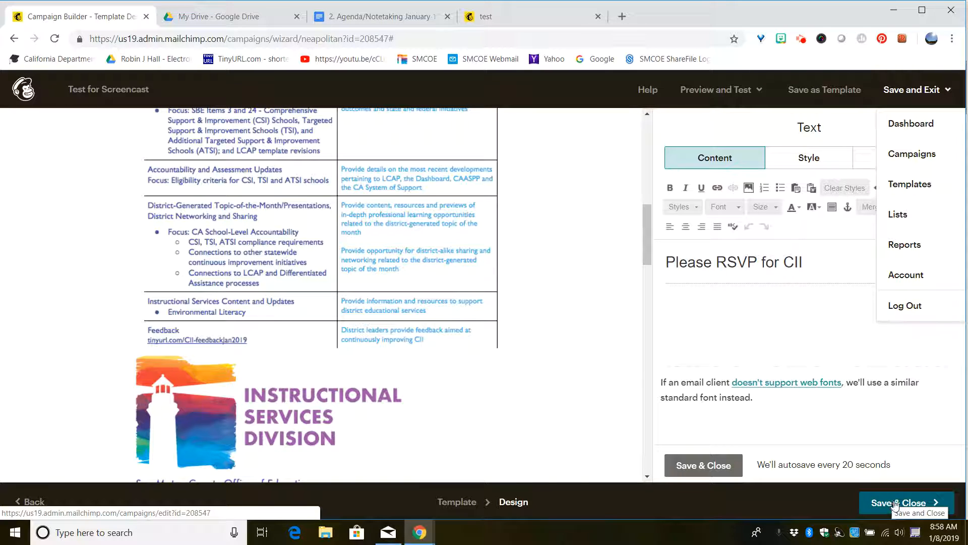
left_click(896, 504)
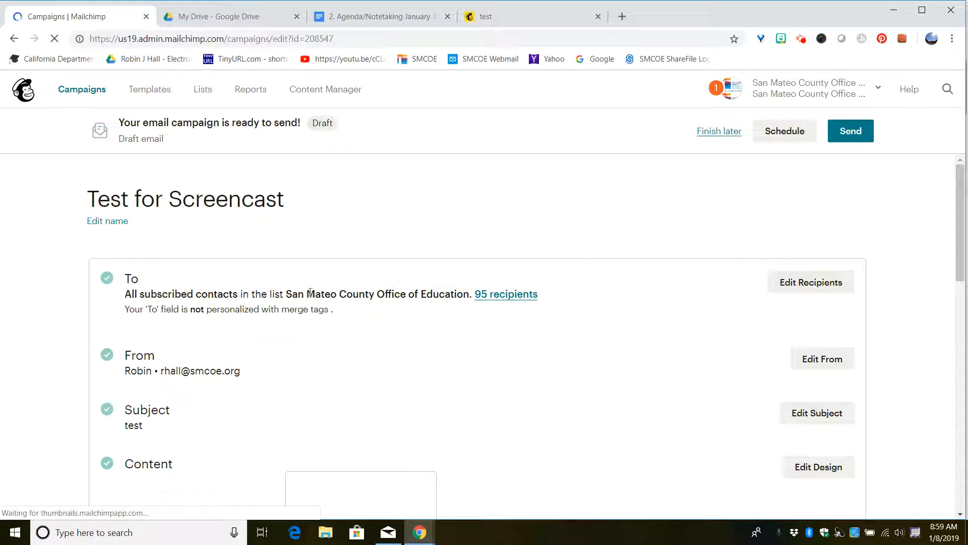
Look through the campaign's content preview and sharing sections, and view its scheduling options without scheduling it
scroll(469, 265, "down", 7)
scroll(462, 261, "down", 4)
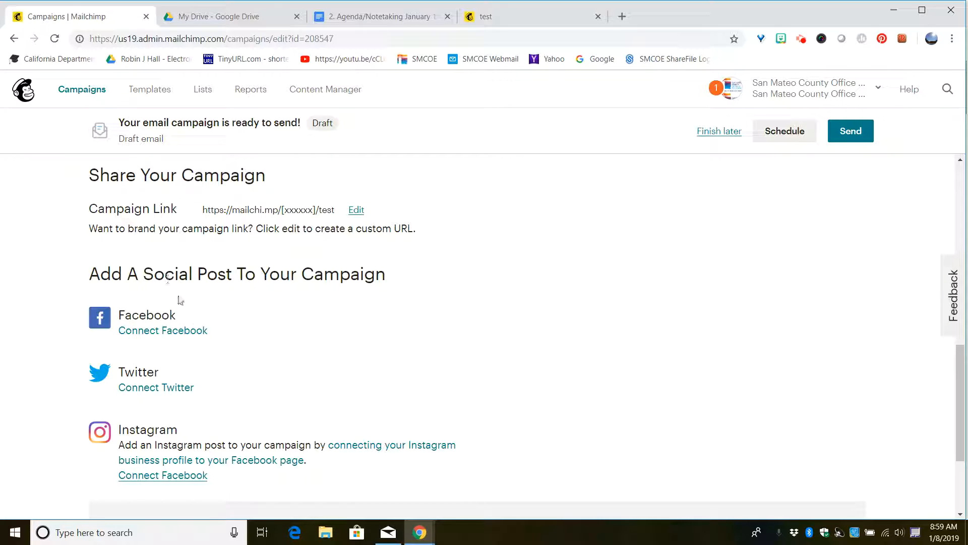
scroll(361, 336, "up", 1)
scroll(321, 333, "up", 4)
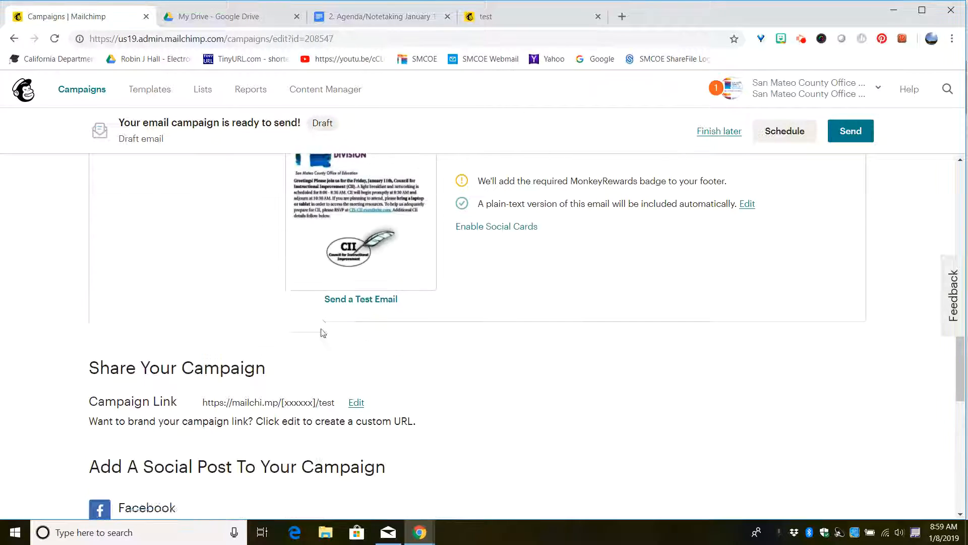
scroll(630, 342, "down", 2)
scroll(635, 336, "down", 4)
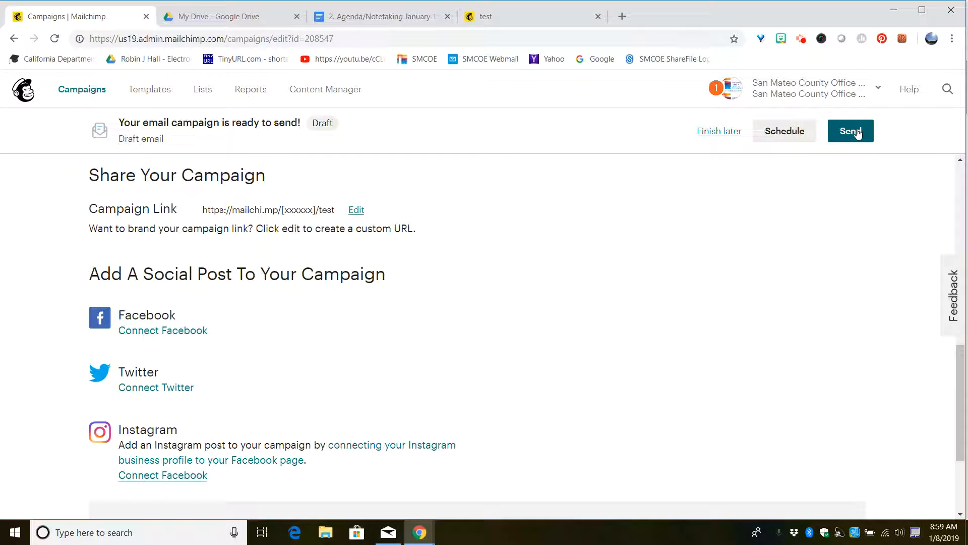
left_click(776, 134)
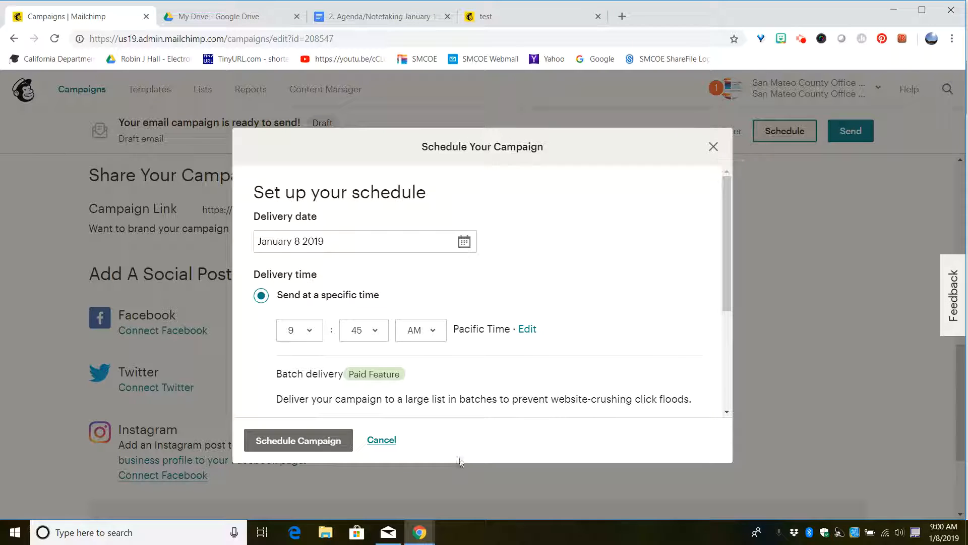
left_click(383, 441)
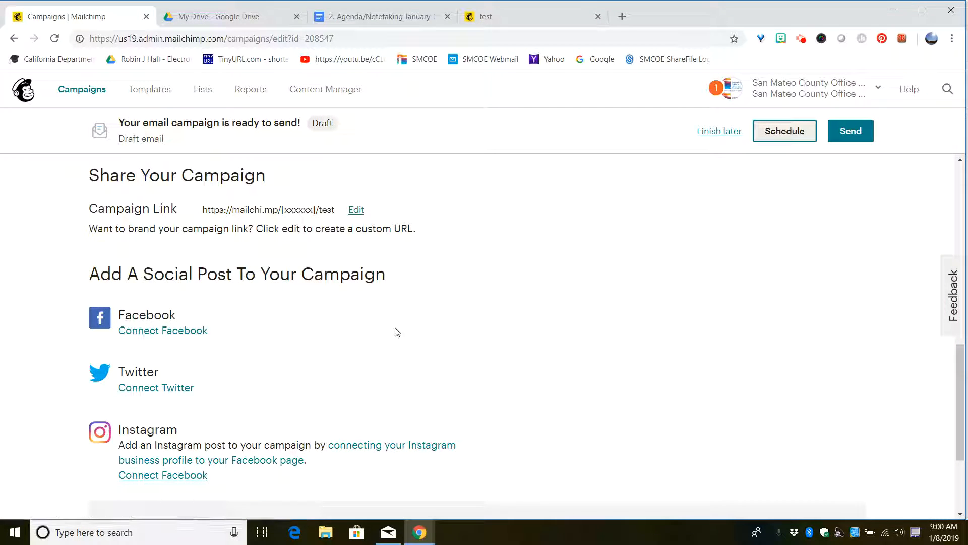
Open the campaign's recipient settings and examine which contact lists are available for sending
scroll(393, 333, "up", 13)
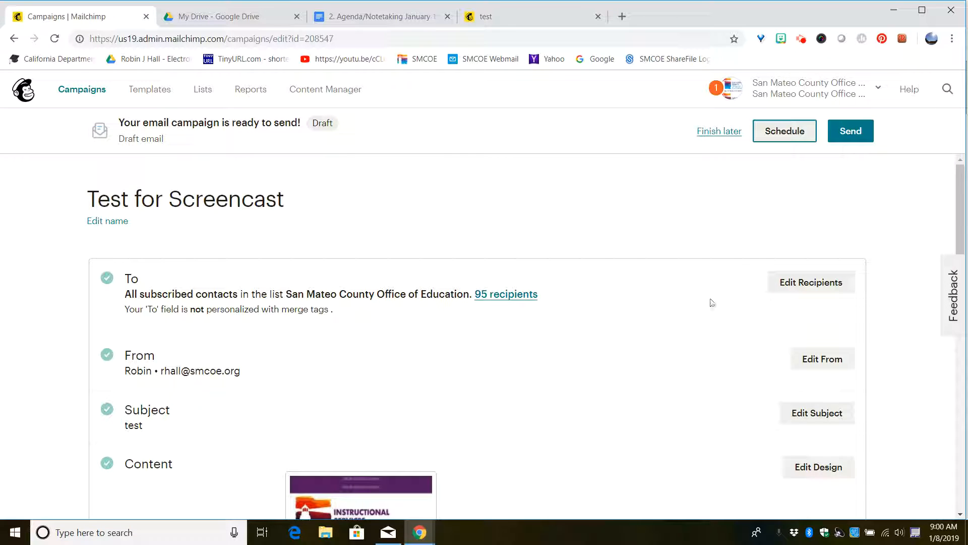
left_click(772, 286)
left_click(105, 276)
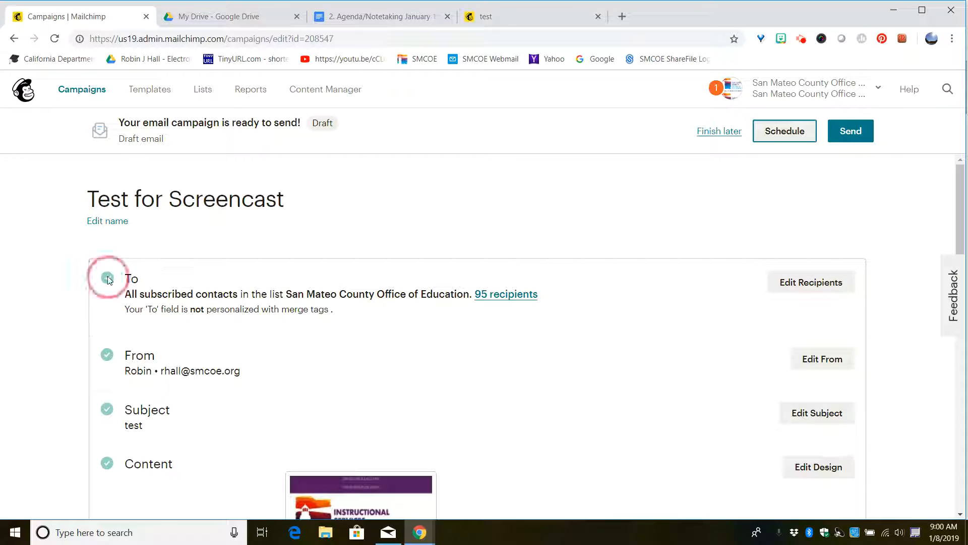
left_click(787, 290)
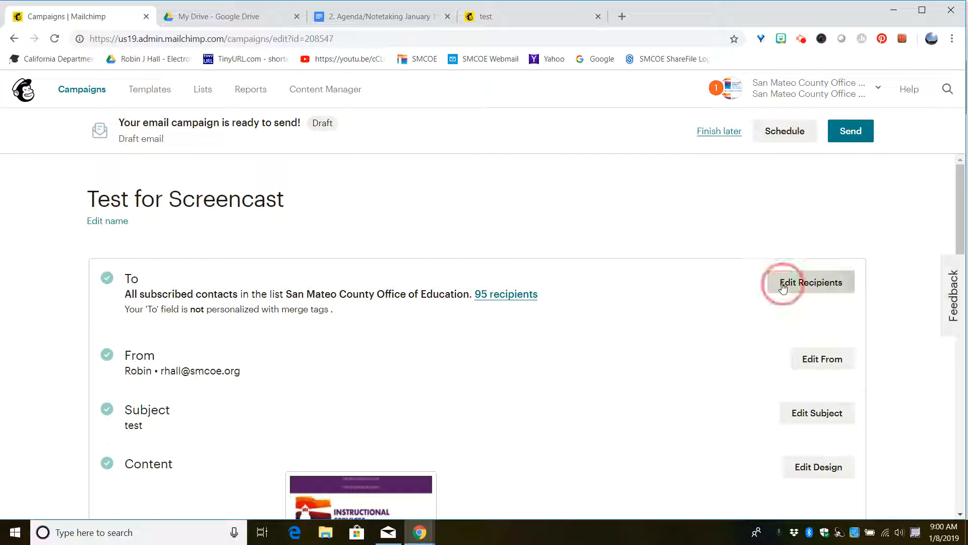
left_click(460, 346)
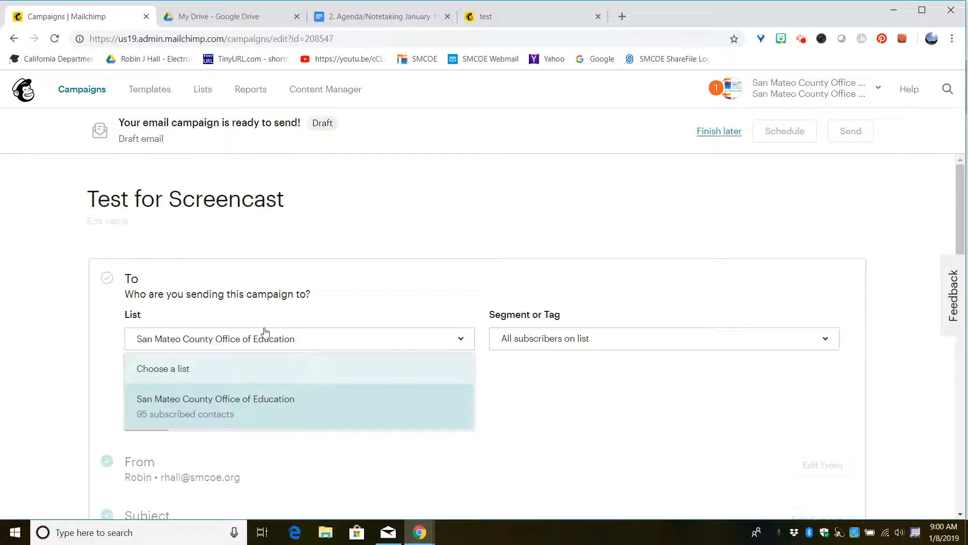
left_click(361, 296)
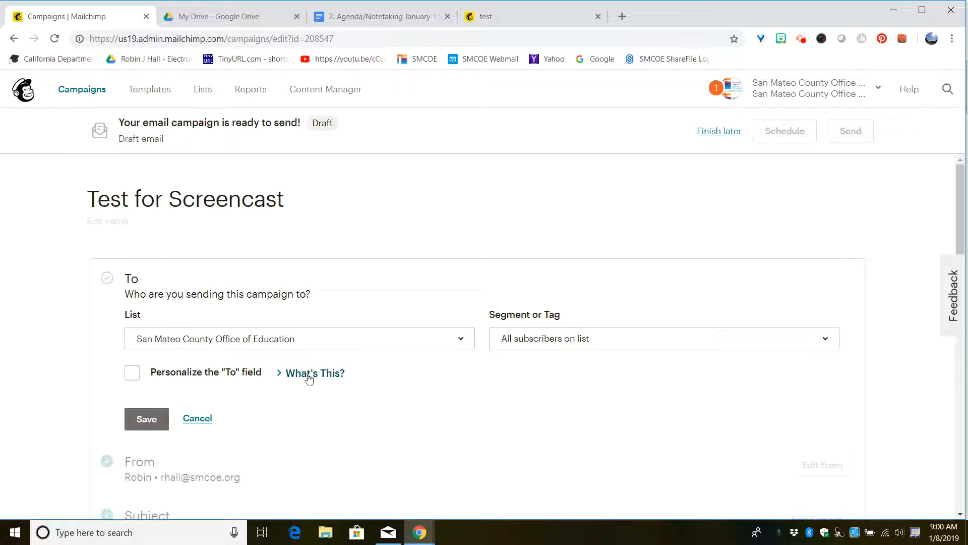
left_click(461, 339)
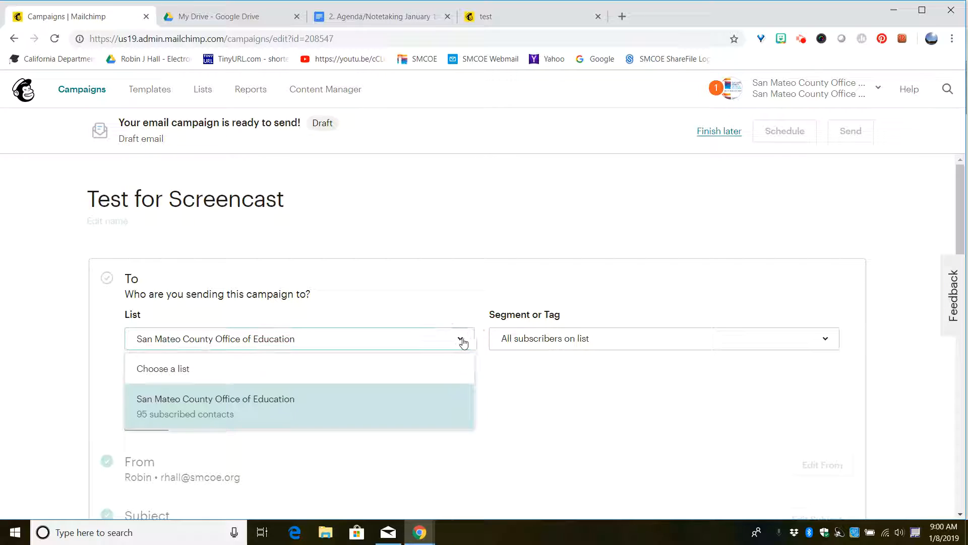
left_click(323, 346)
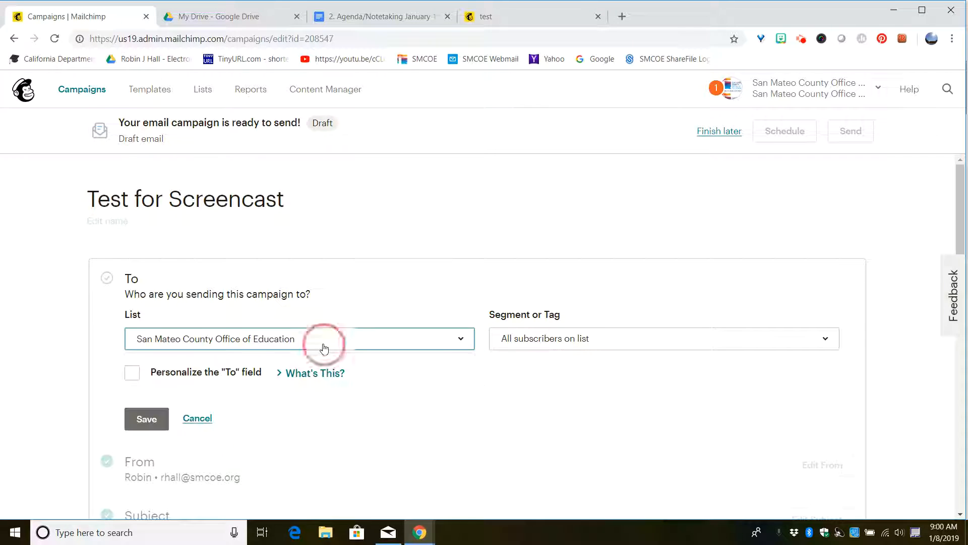
left_click(296, 344)
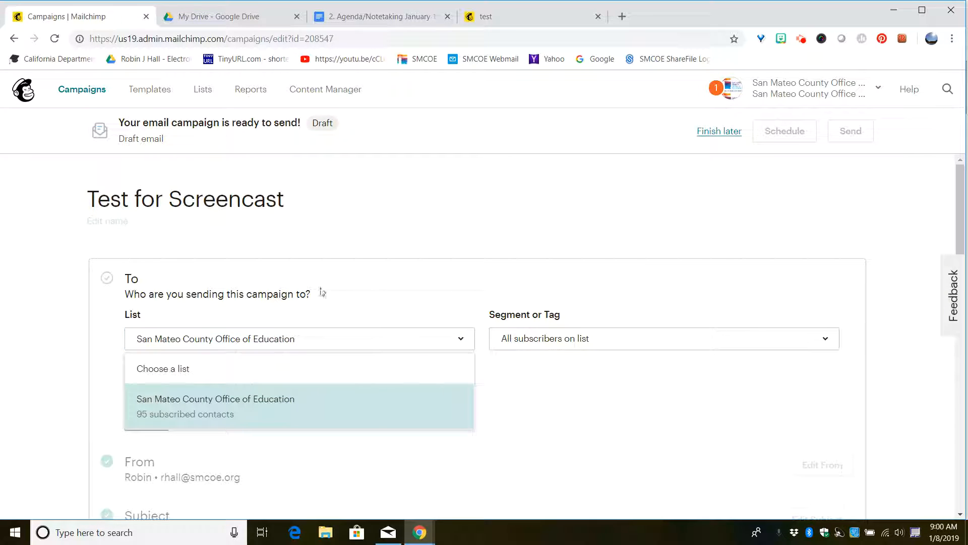
scroll(579, 414, "down", 5)
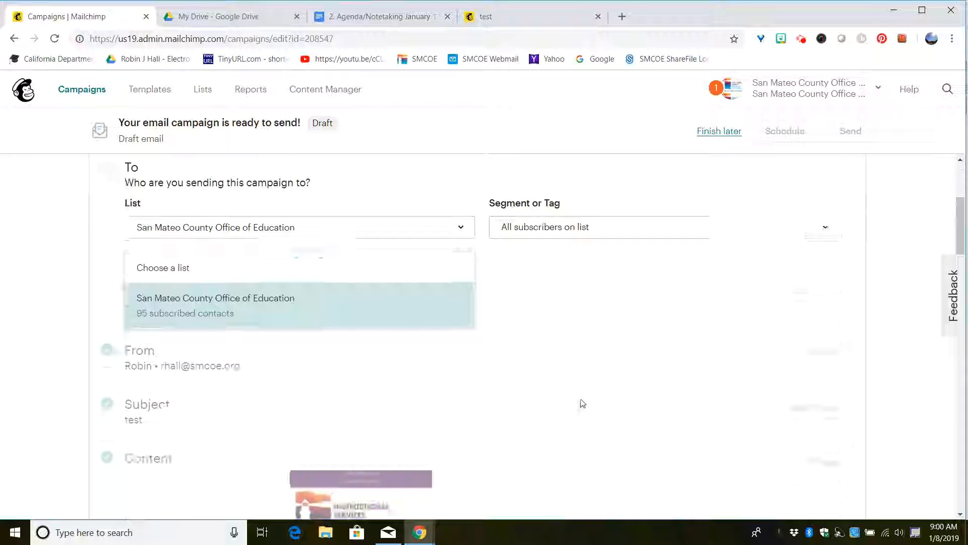
scroll(585, 399, "up", 5)
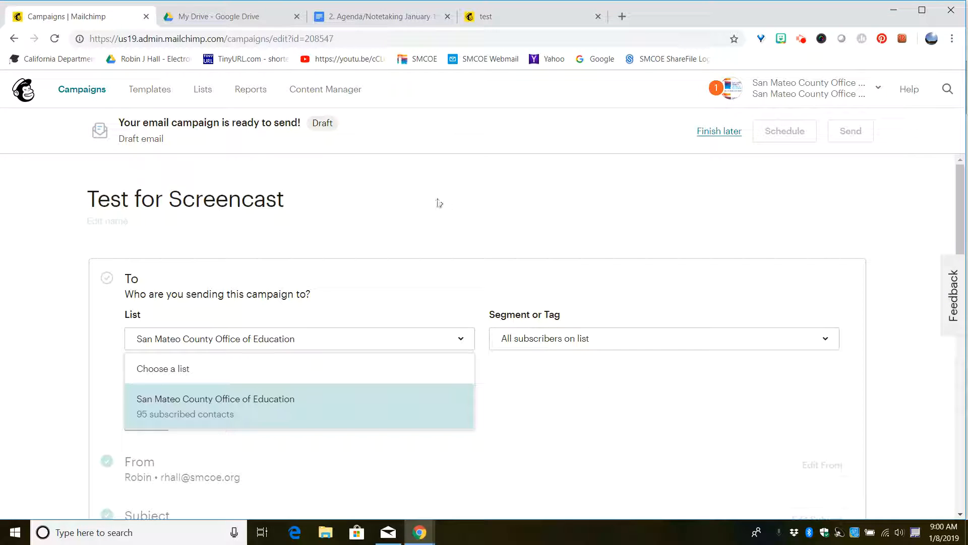
left_click(243, 237)
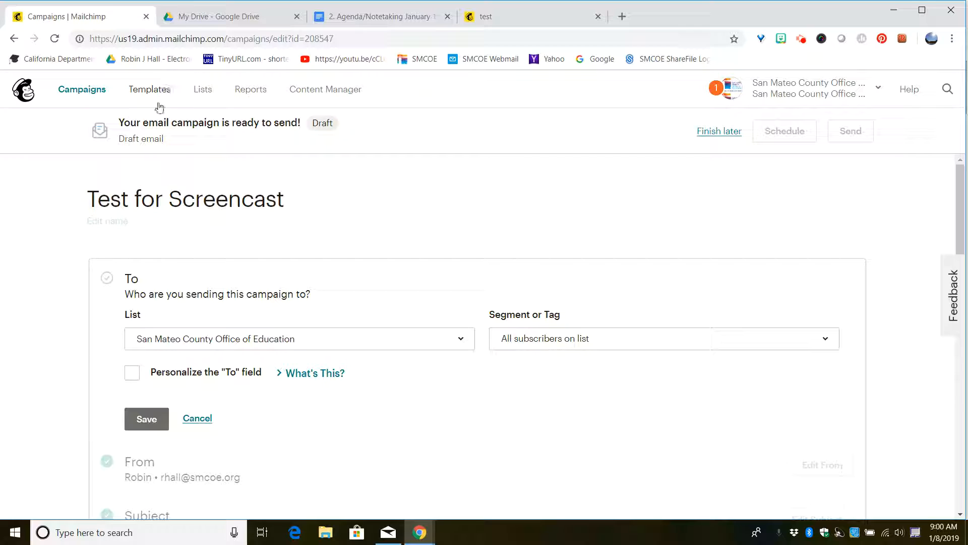
Open the contact management page for the San Mateo County Office of Education list
left_click(203, 90)
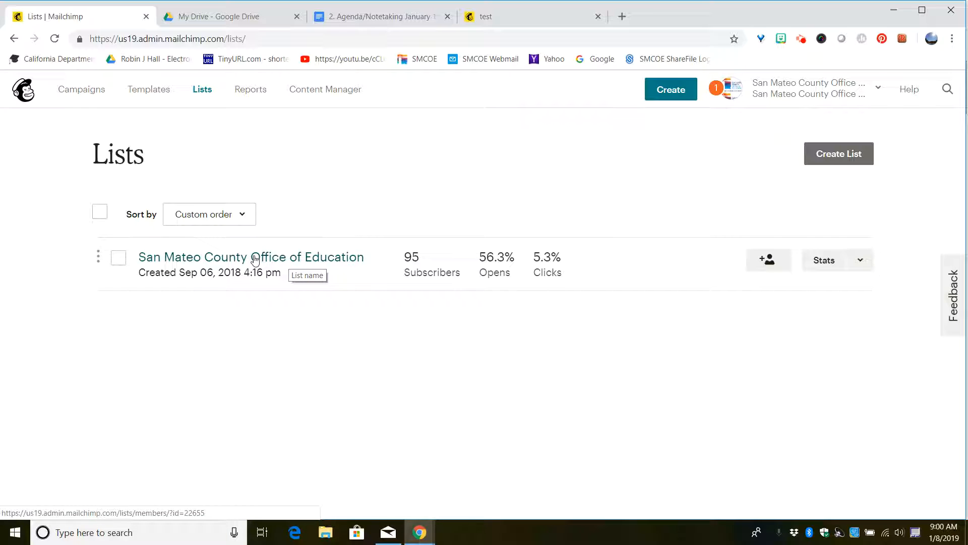
left_click(861, 261)
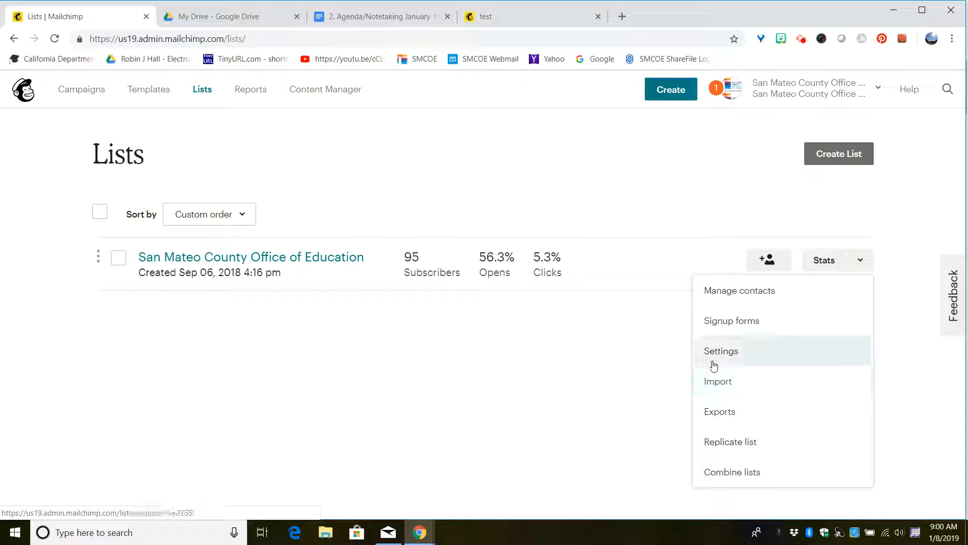
left_click(716, 292)
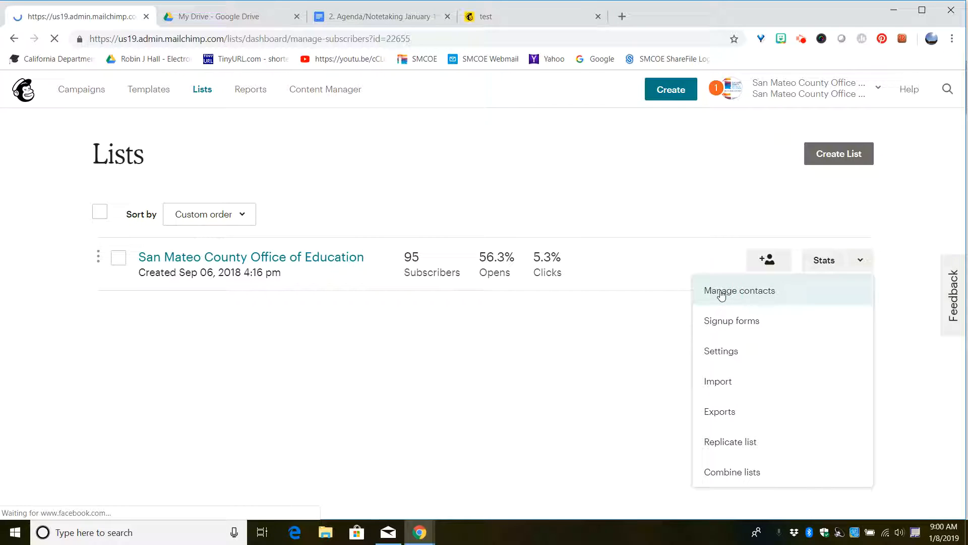
Look through the contact management options for the list, and display all of its contacts
scroll(338, 362, "down", 4)
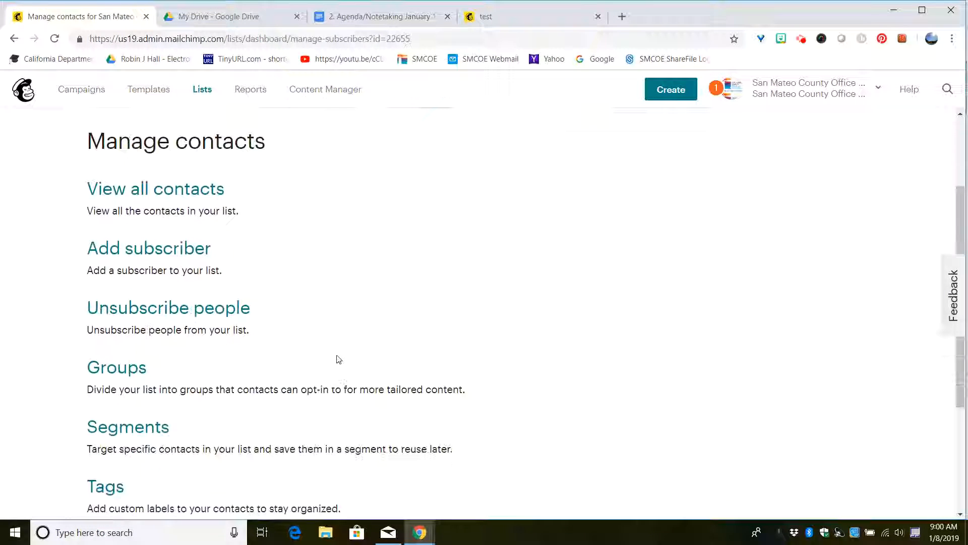
scroll(327, 359, "down", 2)
scroll(325, 358, "up", 4)
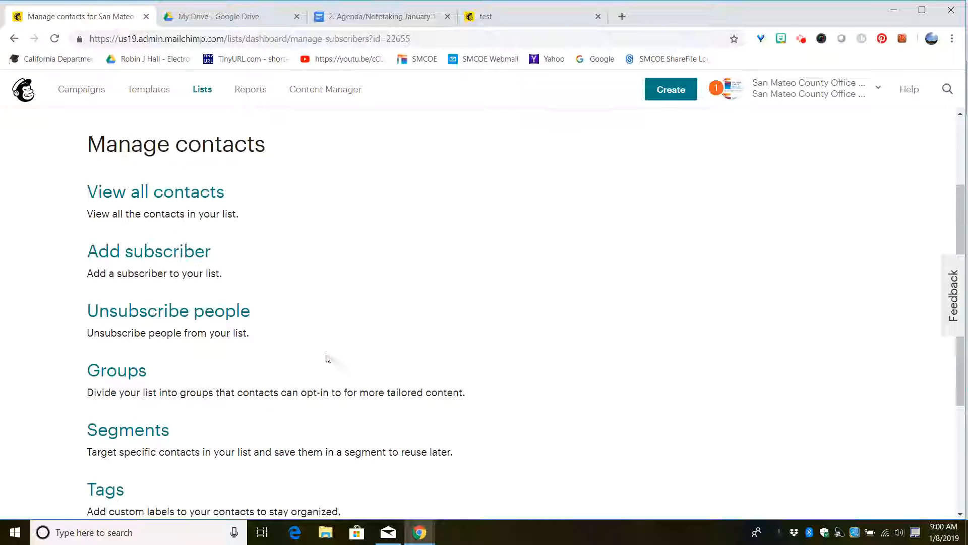
scroll(324, 359, "up", 3)
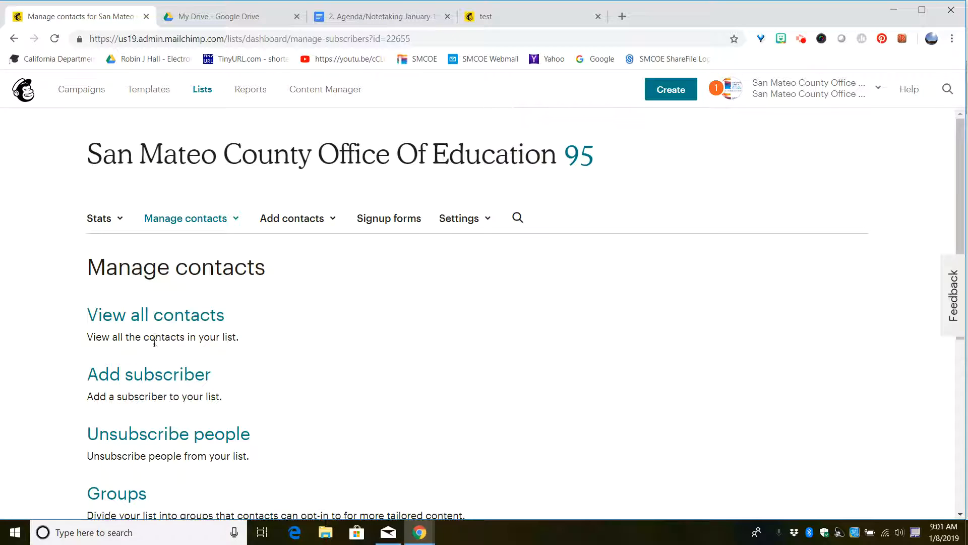
left_click(183, 316)
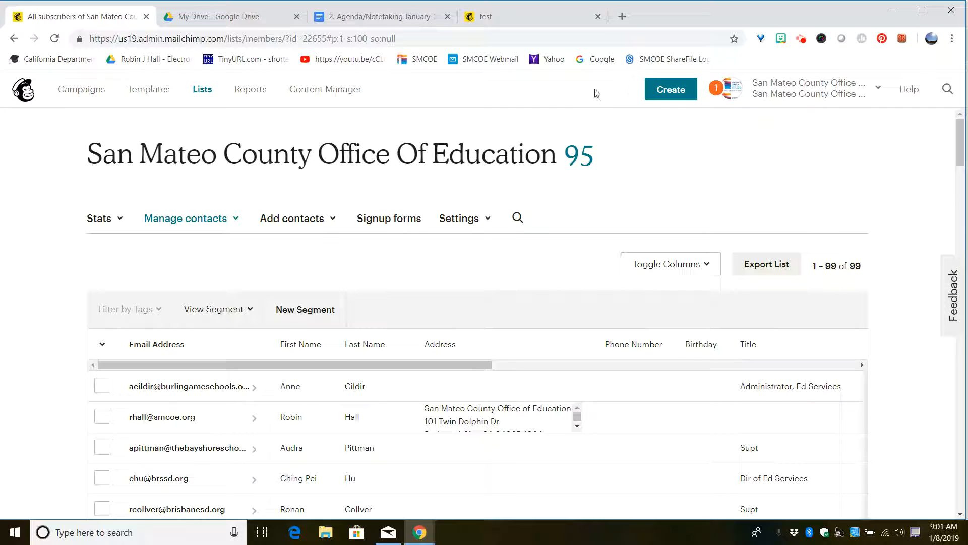
left_click(802, 40)
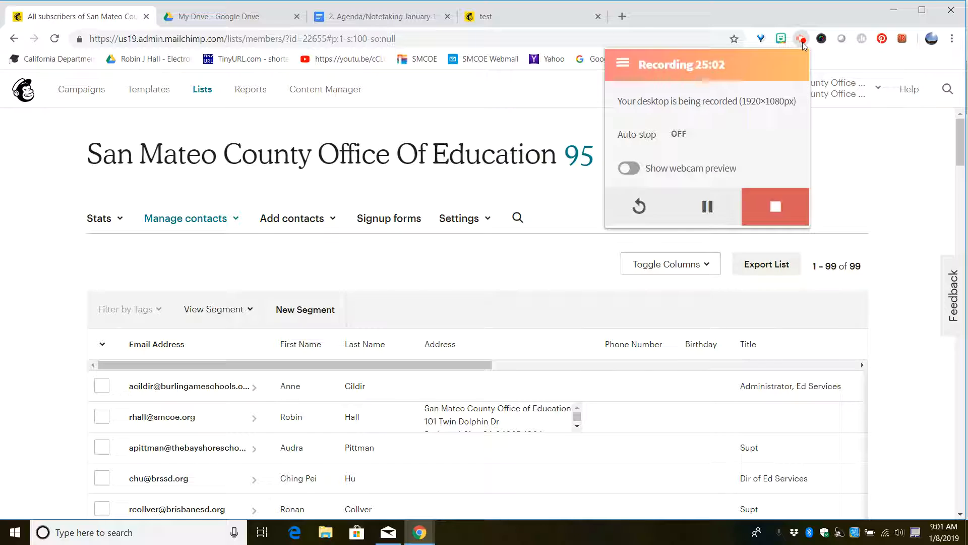